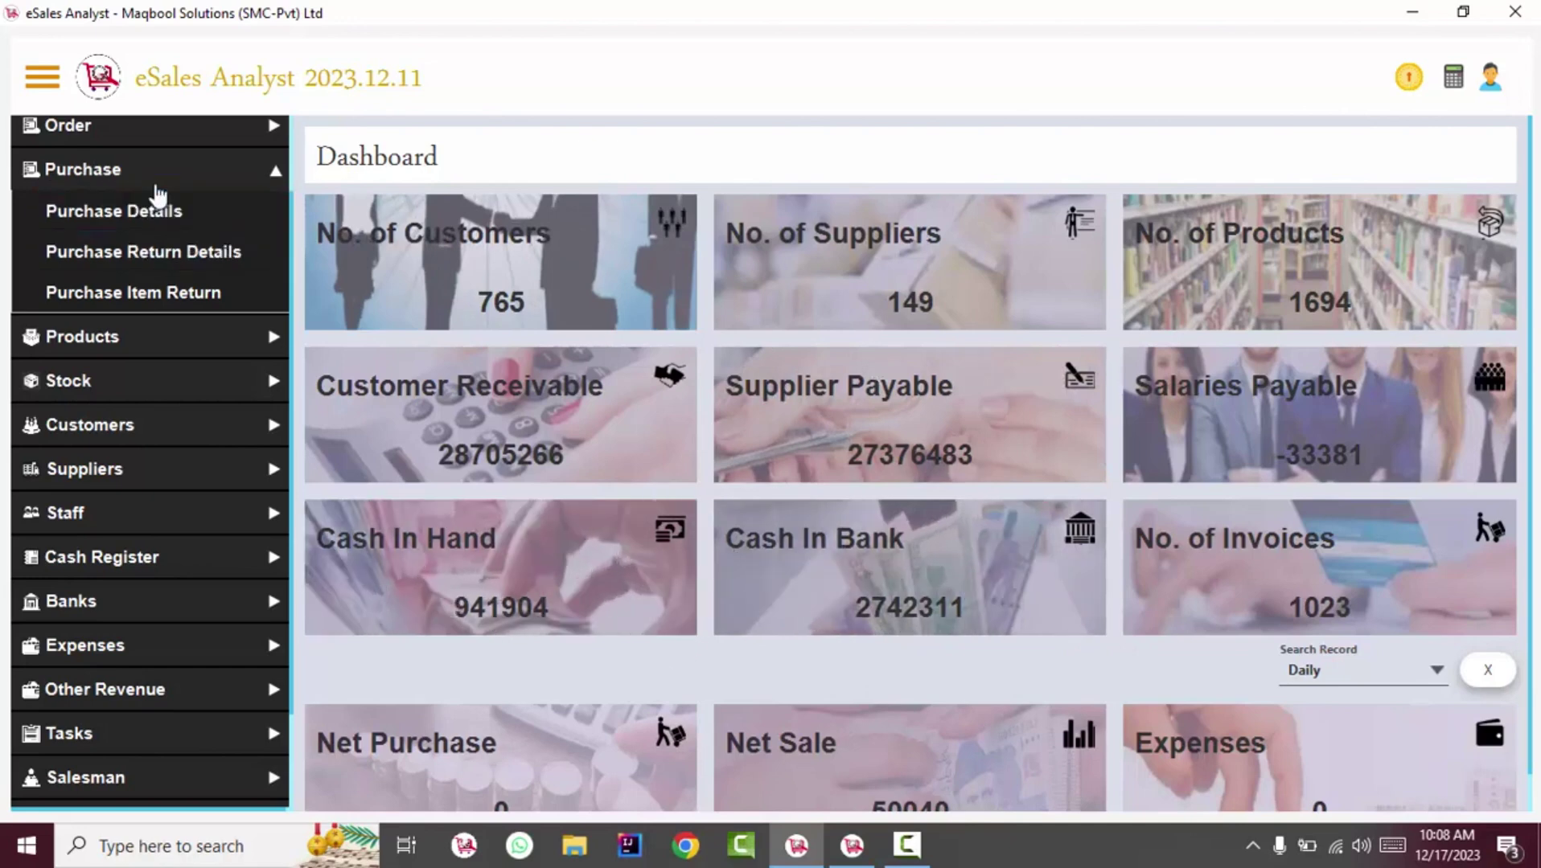
Start a new purchase from the purchase details and add the product with barcode D8PMBBS6
left_click(157, 211)
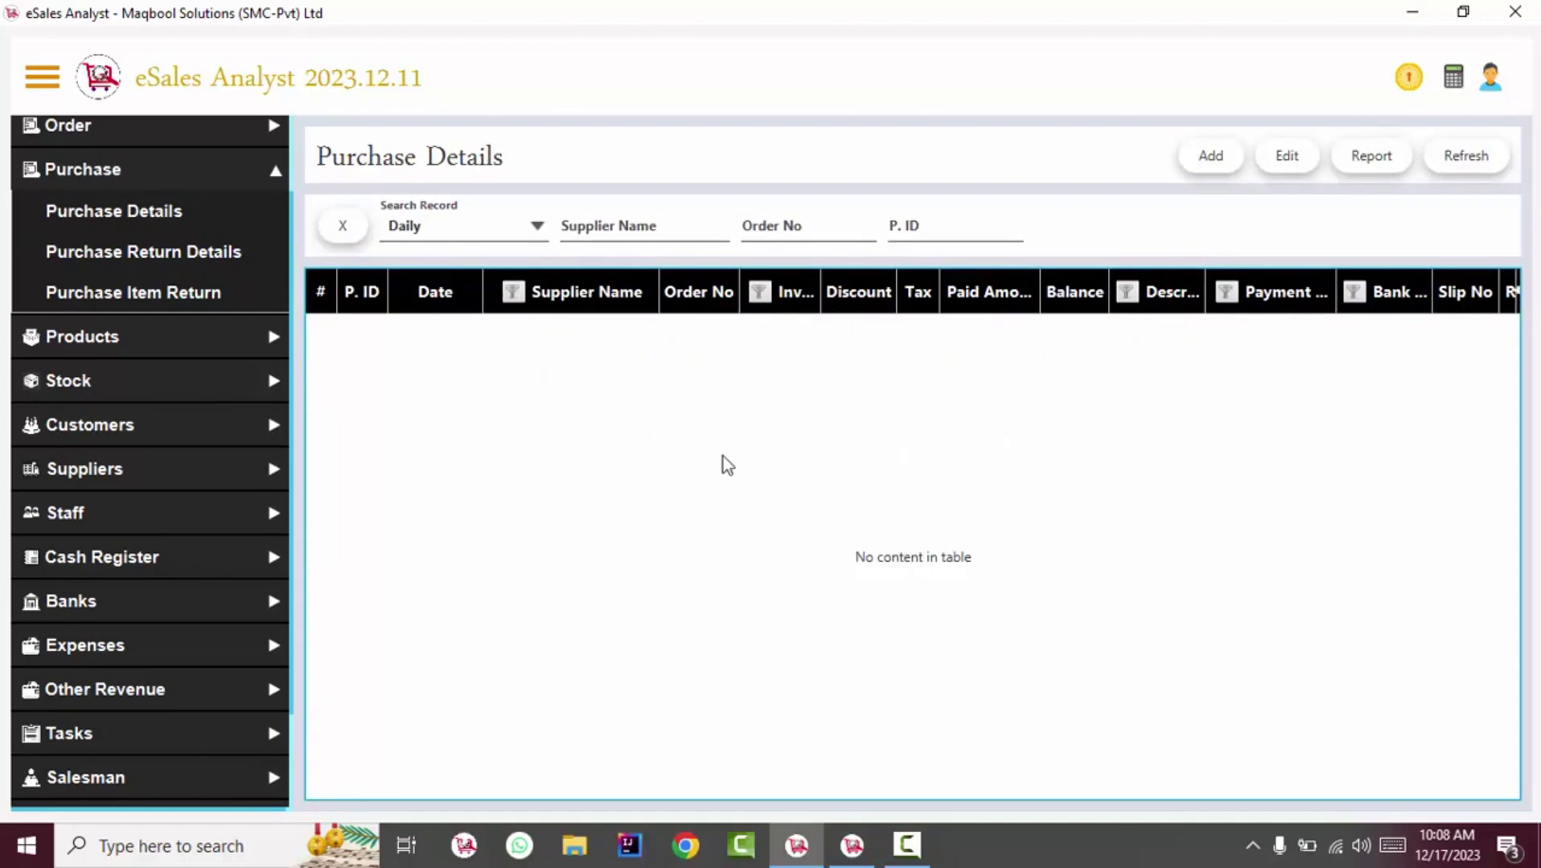
left_click(1204, 157)
type("D8PMBBS6")
key("Return")
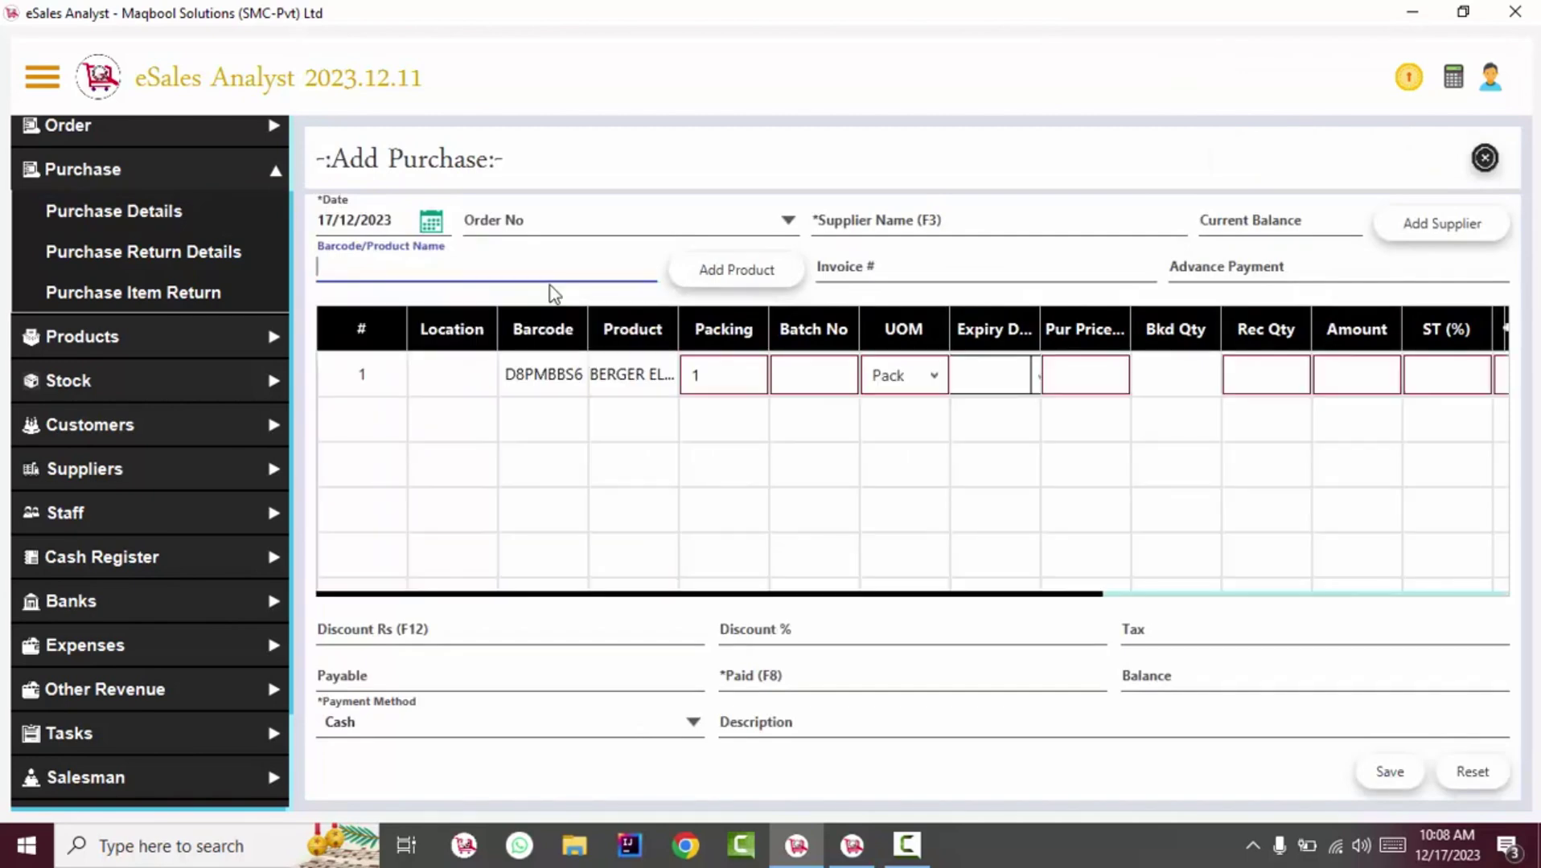
Complete the first line with batch BLUE STREET 1111 (D), price 1500 and quantity 2, and add product 7OZBU9FI at 4190 with quantity 3
key("Tab")
key("Down")
key("Return")
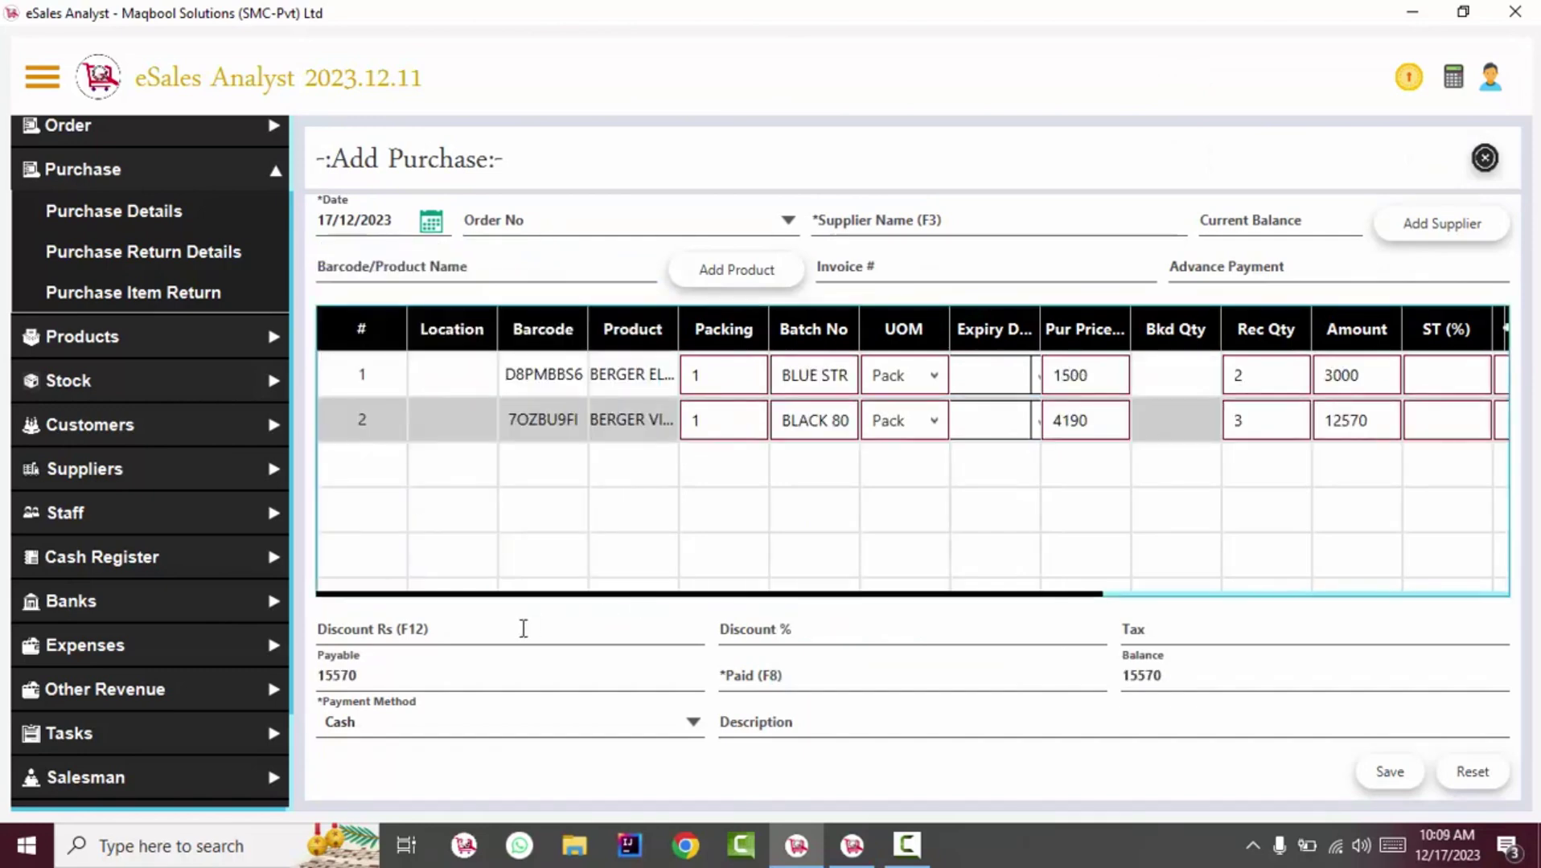
left_click_drag(440, 678, 330, 671)
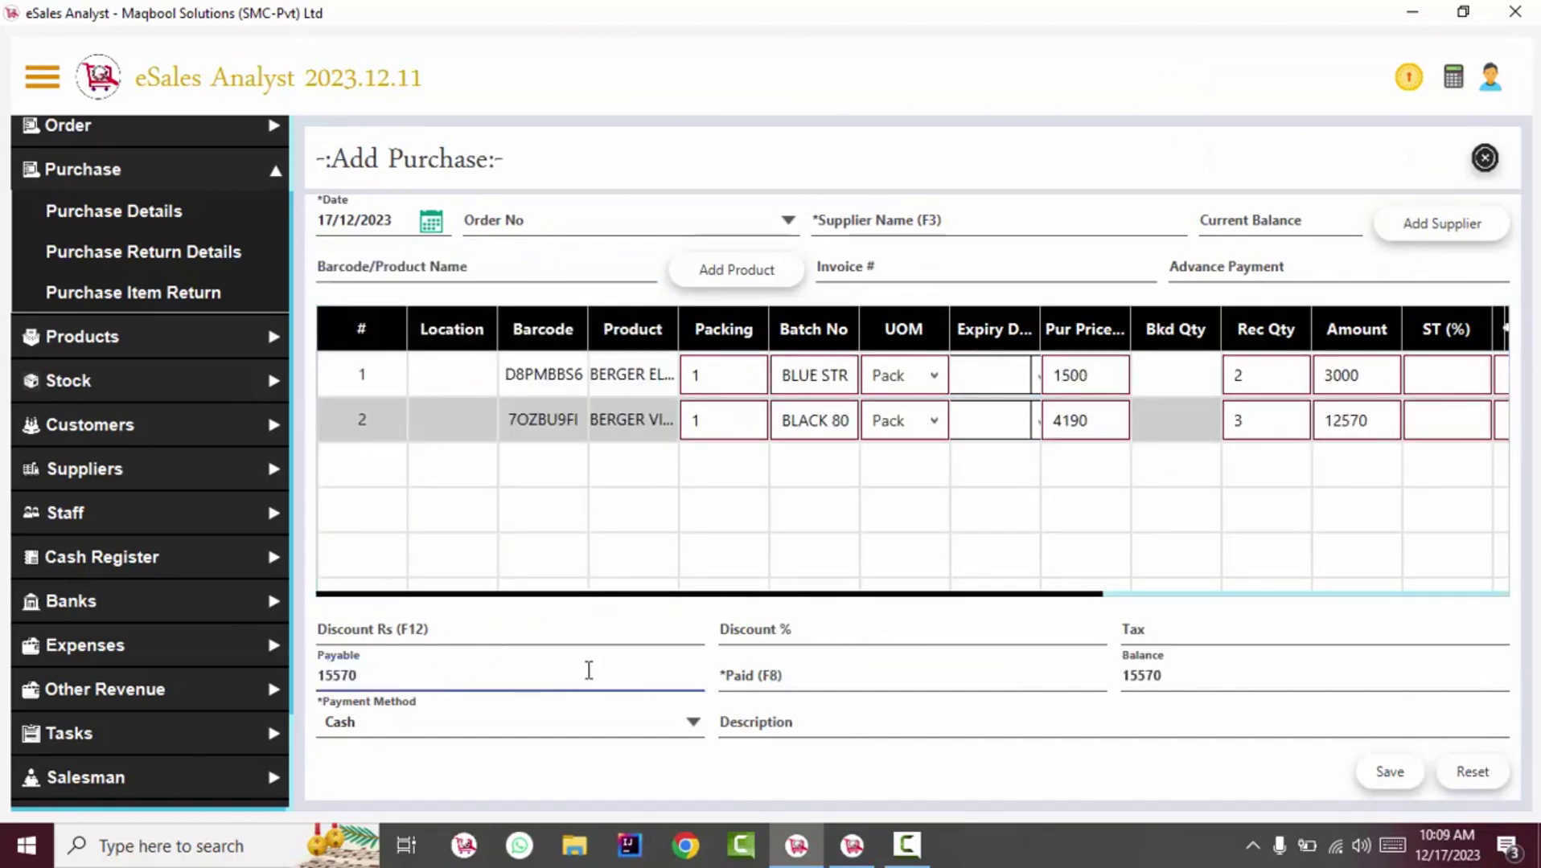
Add the new supplier saqib Traders to the purchase
left_click(935, 680)
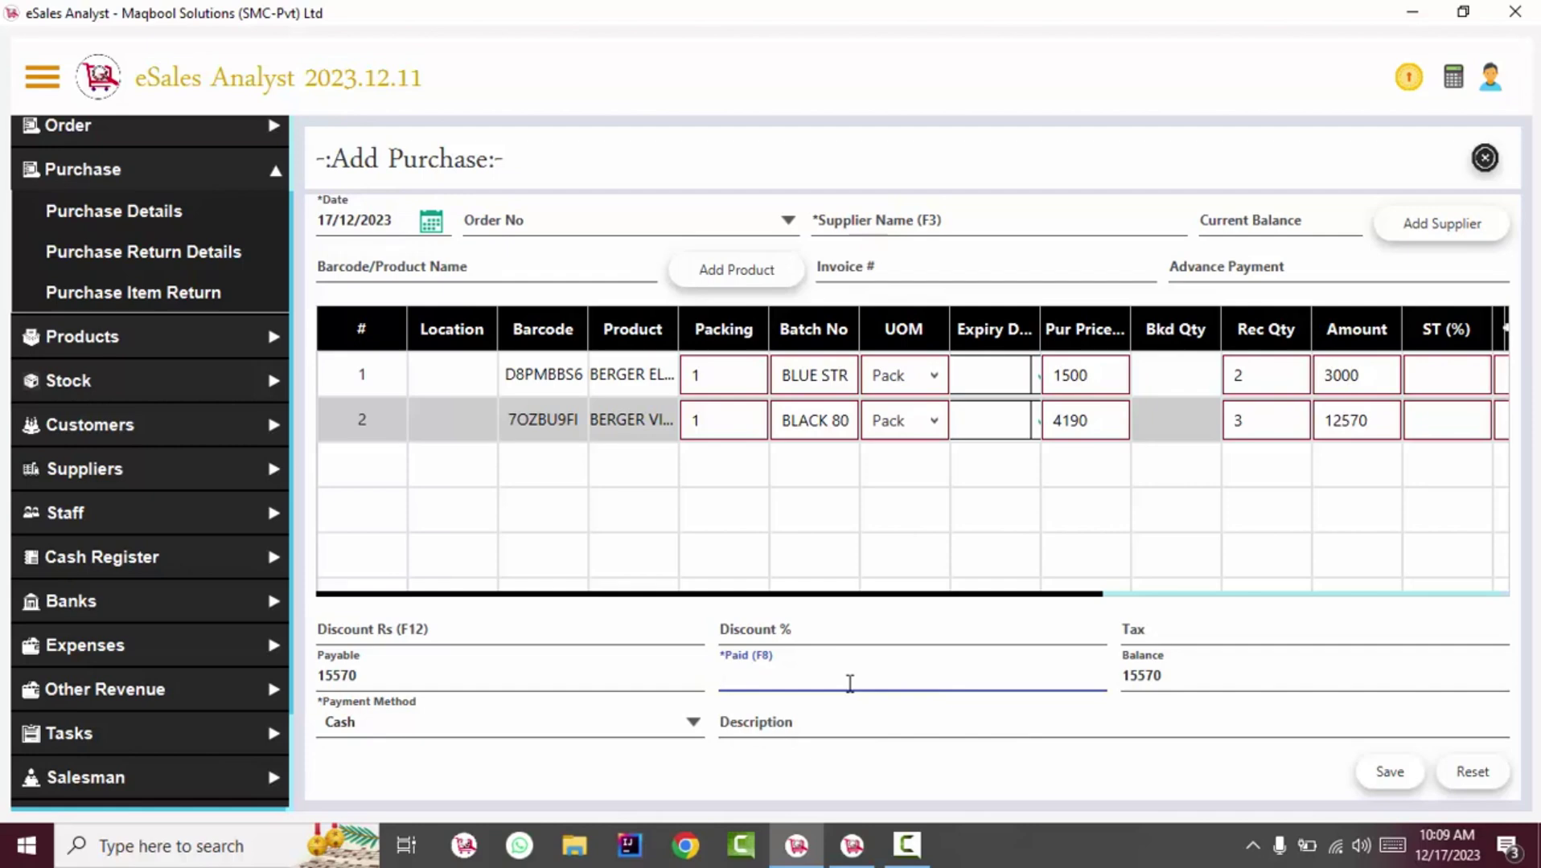
left_click(887, 249)
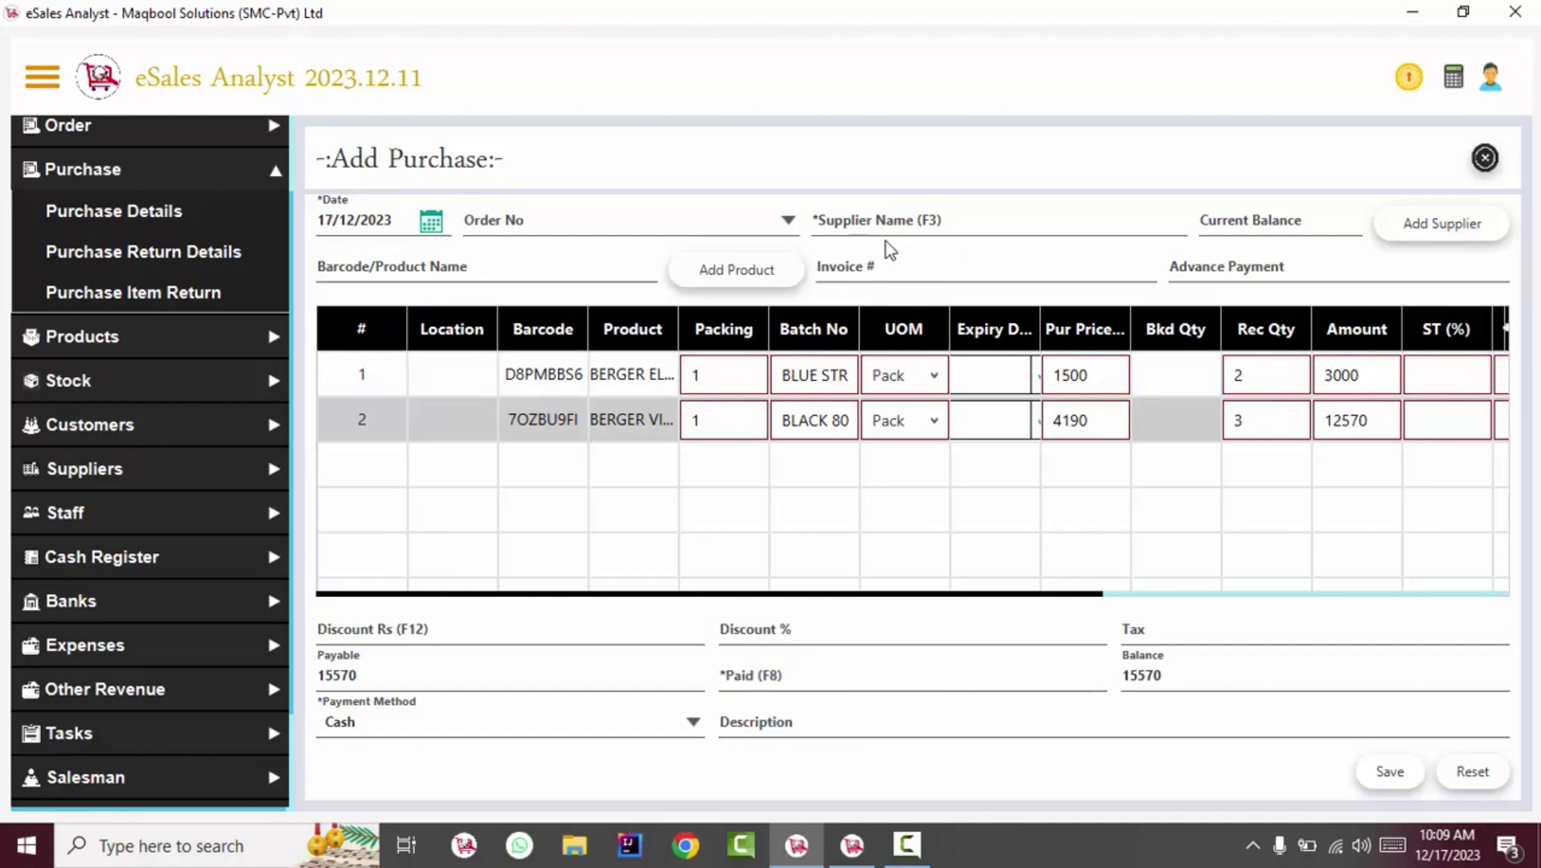
left_click(882, 233)
left_click(1408, 233)
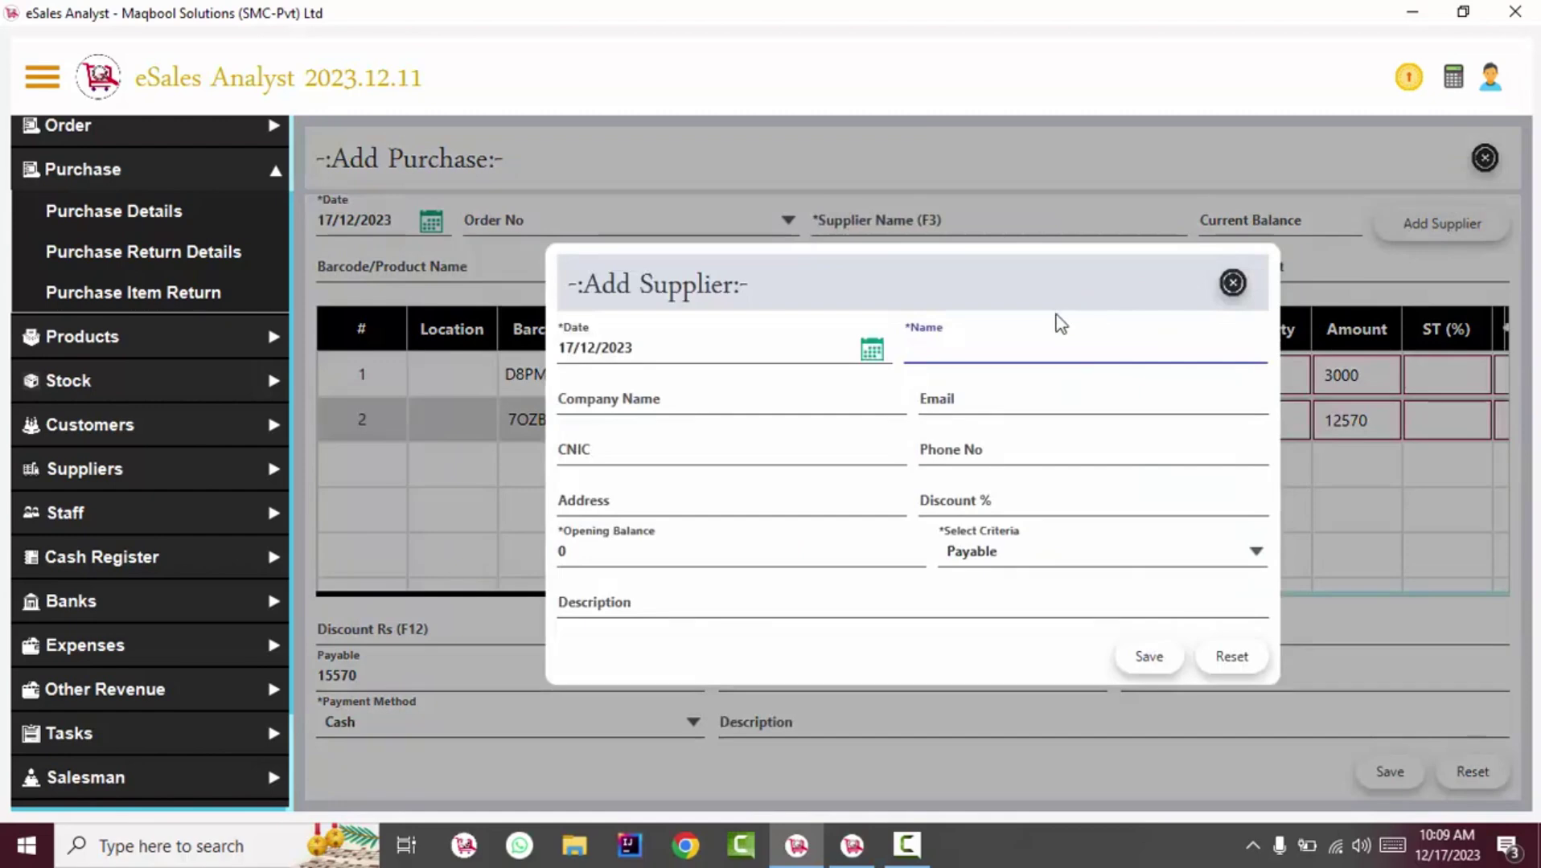
Set the purchase's paid amount to 15570
left_click(833, 680)
left_click(799, 676)
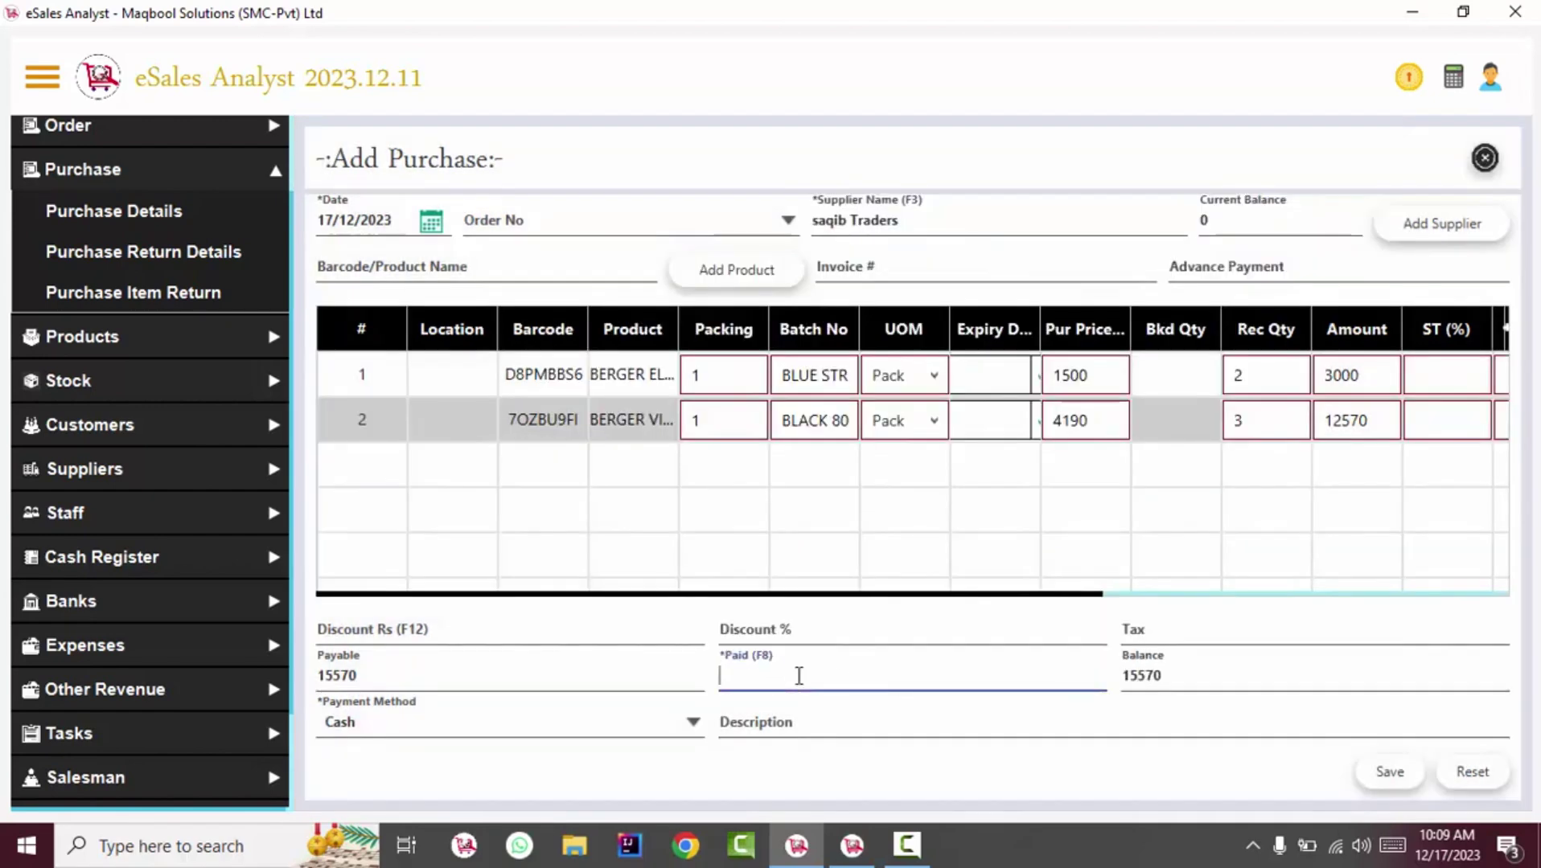
type("15570")
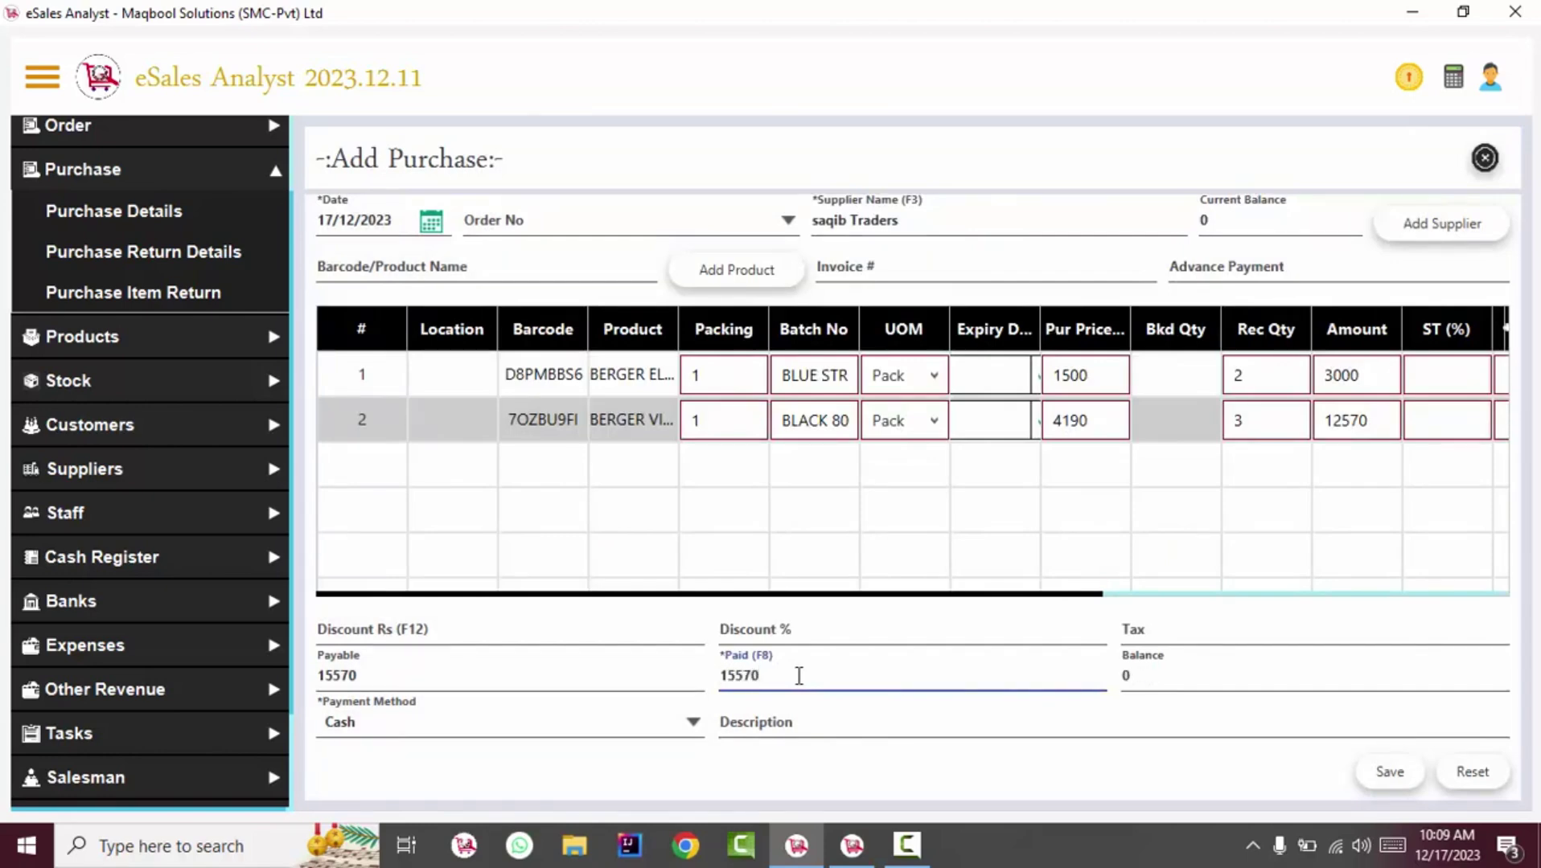
Set the paid amount to 0 and save the purchase
key("ctrl+a")
type("0")
left_click_drag(836, 670, 620, 653)
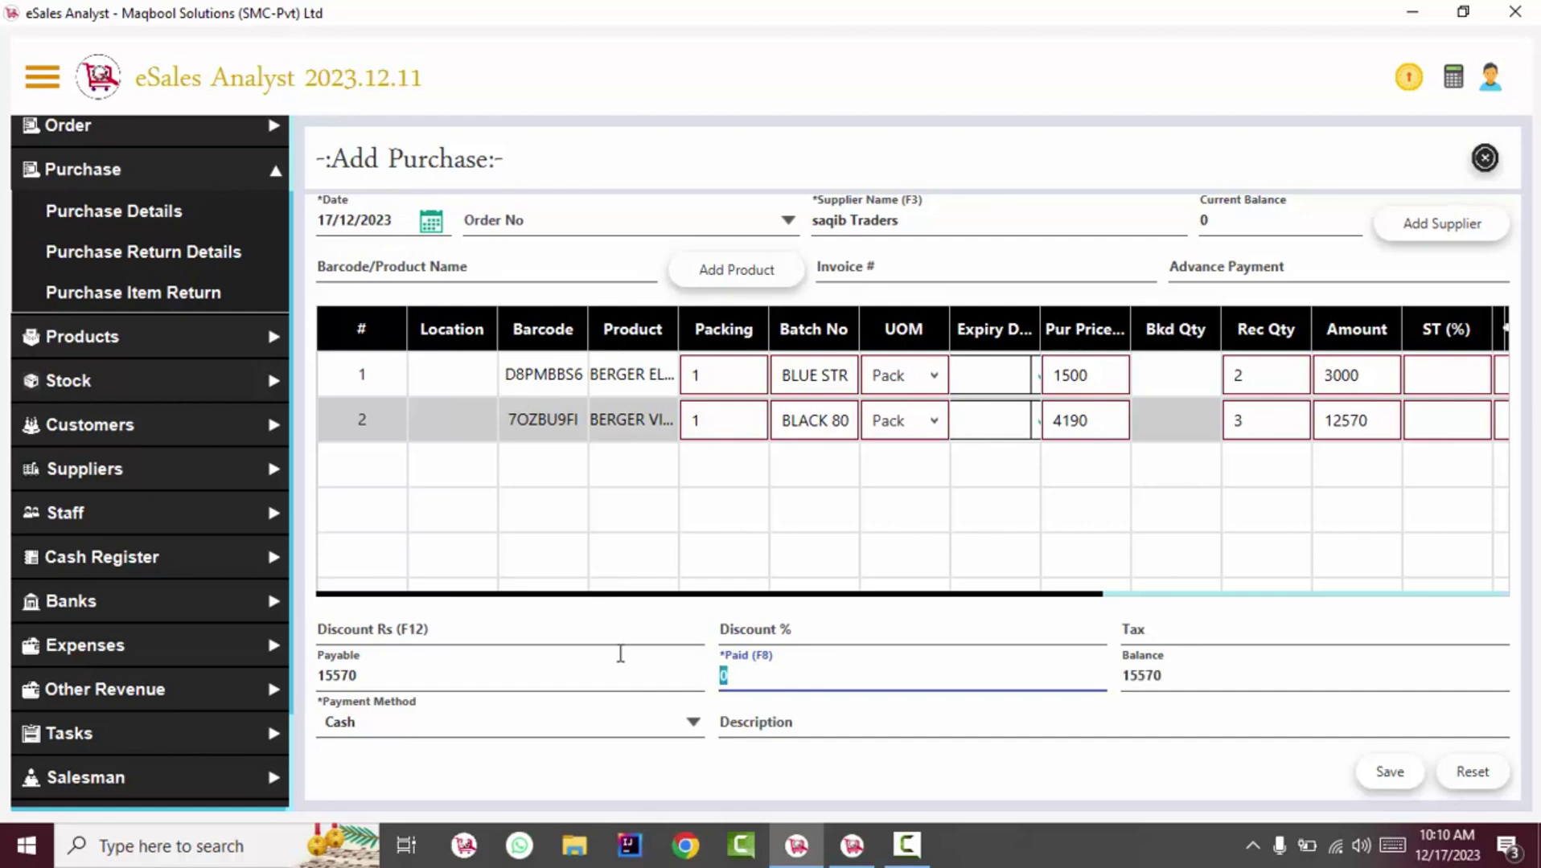
left_click(664, 677)
left_click(1389, 771)
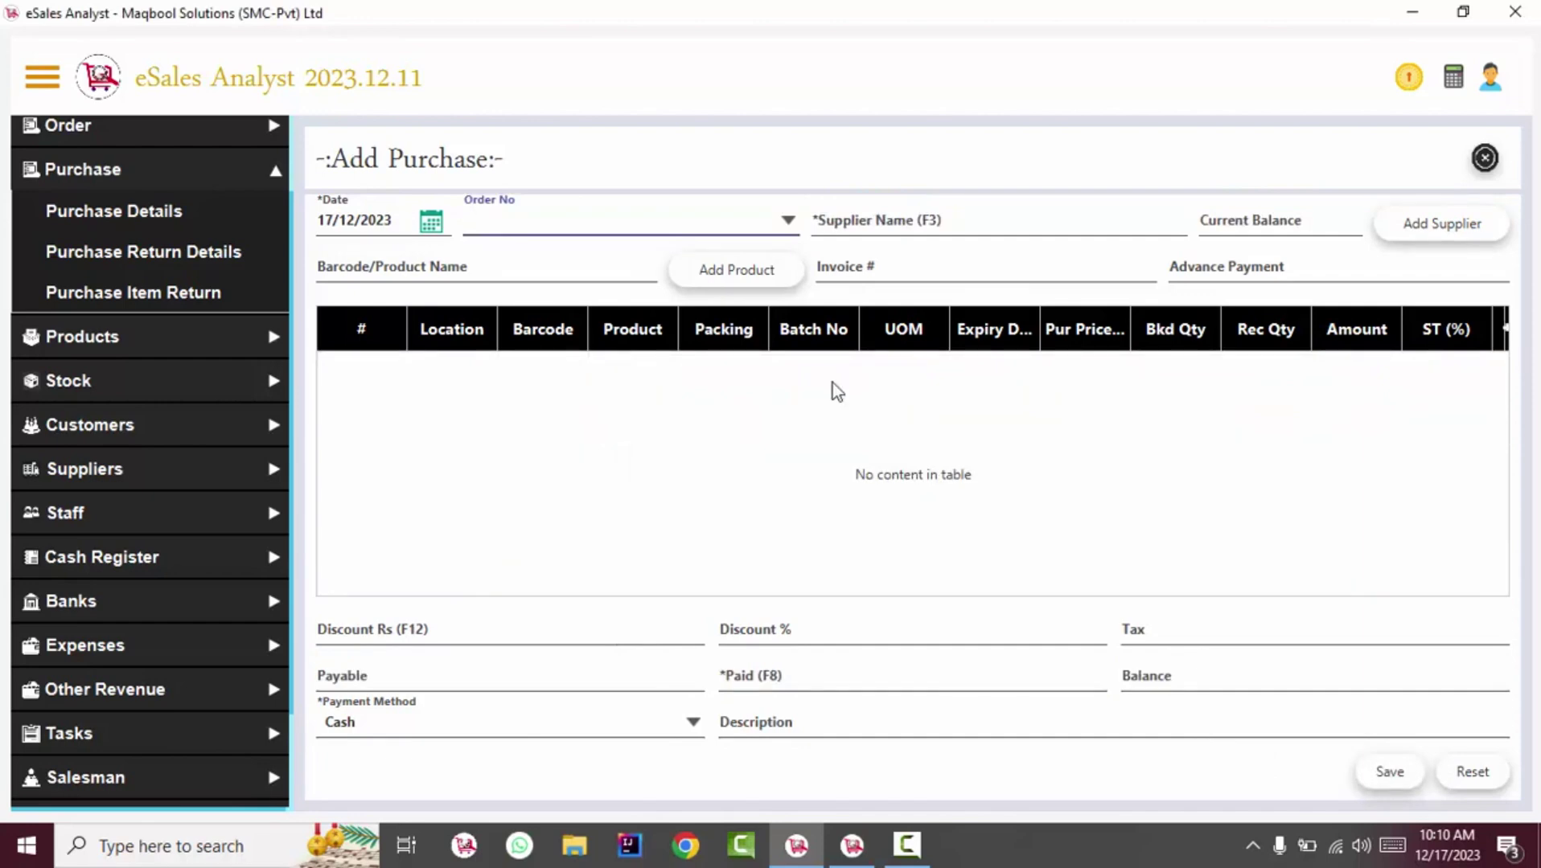
Choose saqib Traders as the supplier of the second purchase
left_click(874, 211)
type("saq")
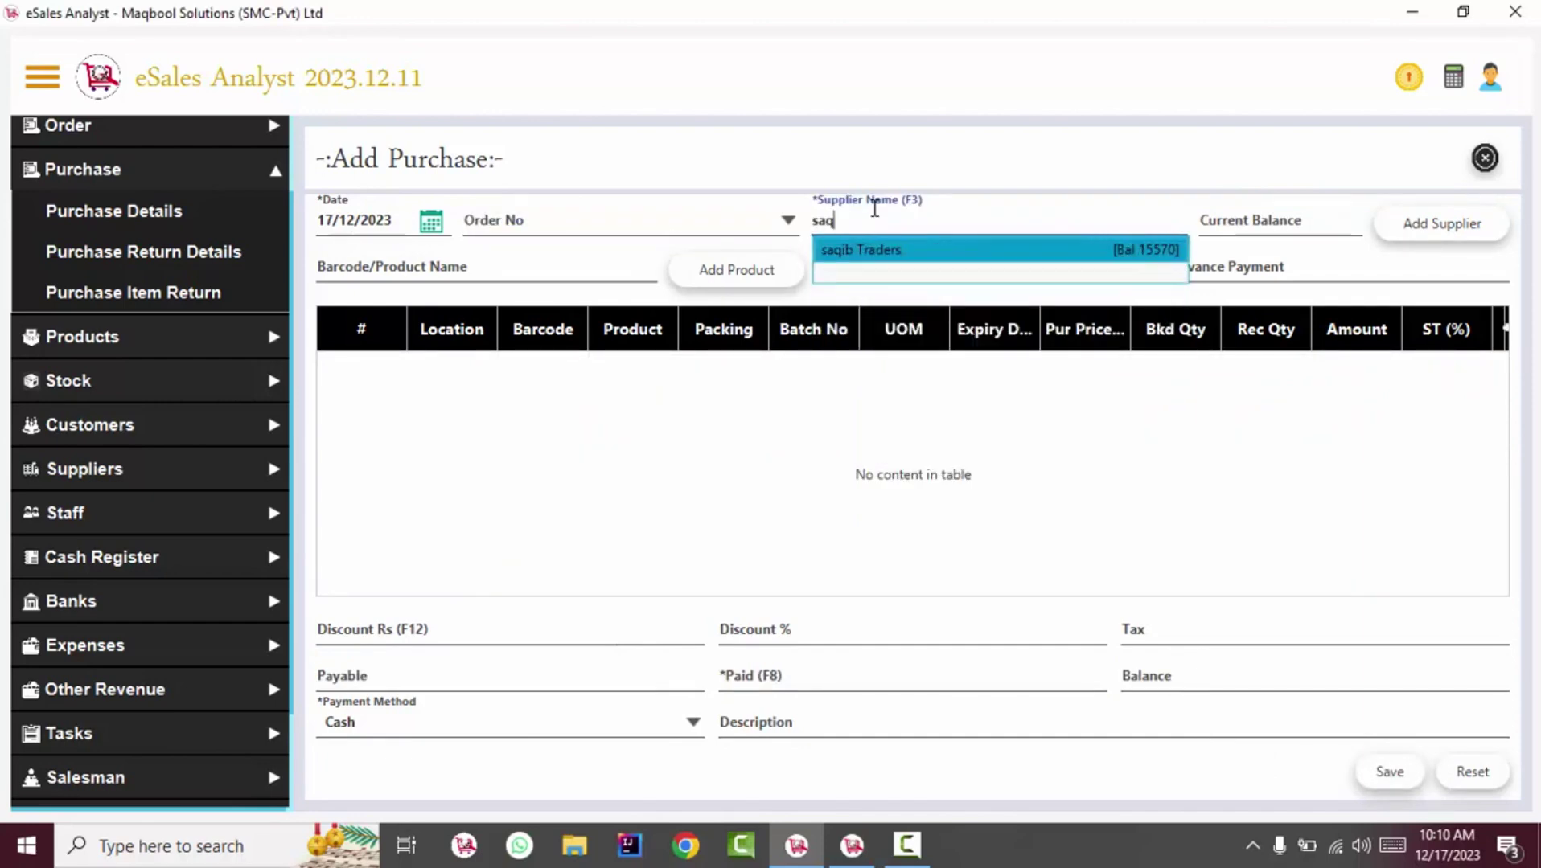
type("ib")
key("Return")
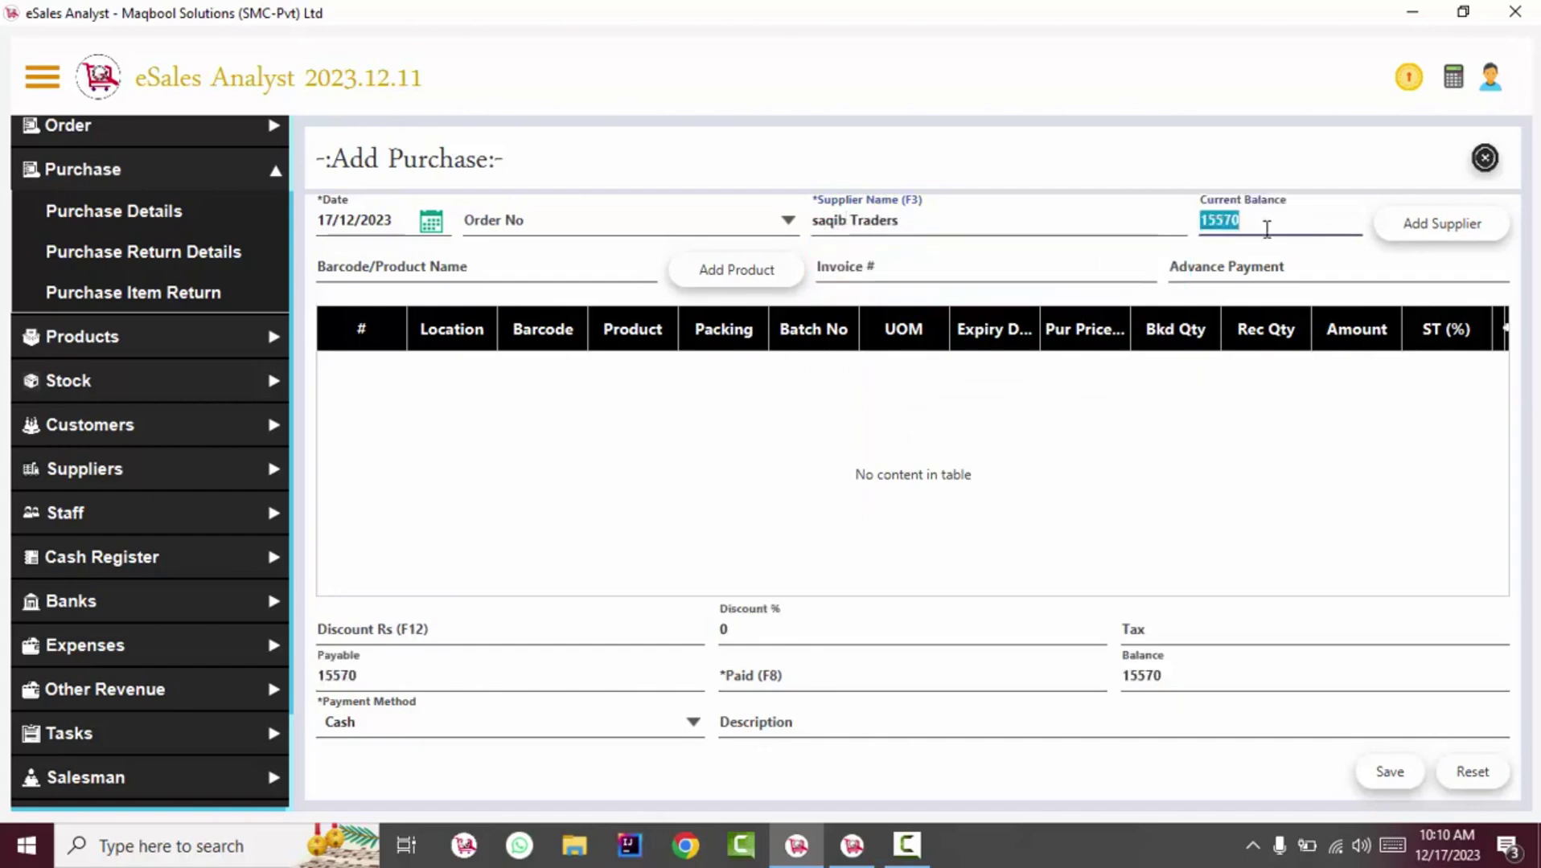
Add 32 packs of product D8PMBBS6 in batch CHOCOLATE 5105 and 23 packs of OJWMMRAA in batch WHITE 0000
left_click(468, 269)
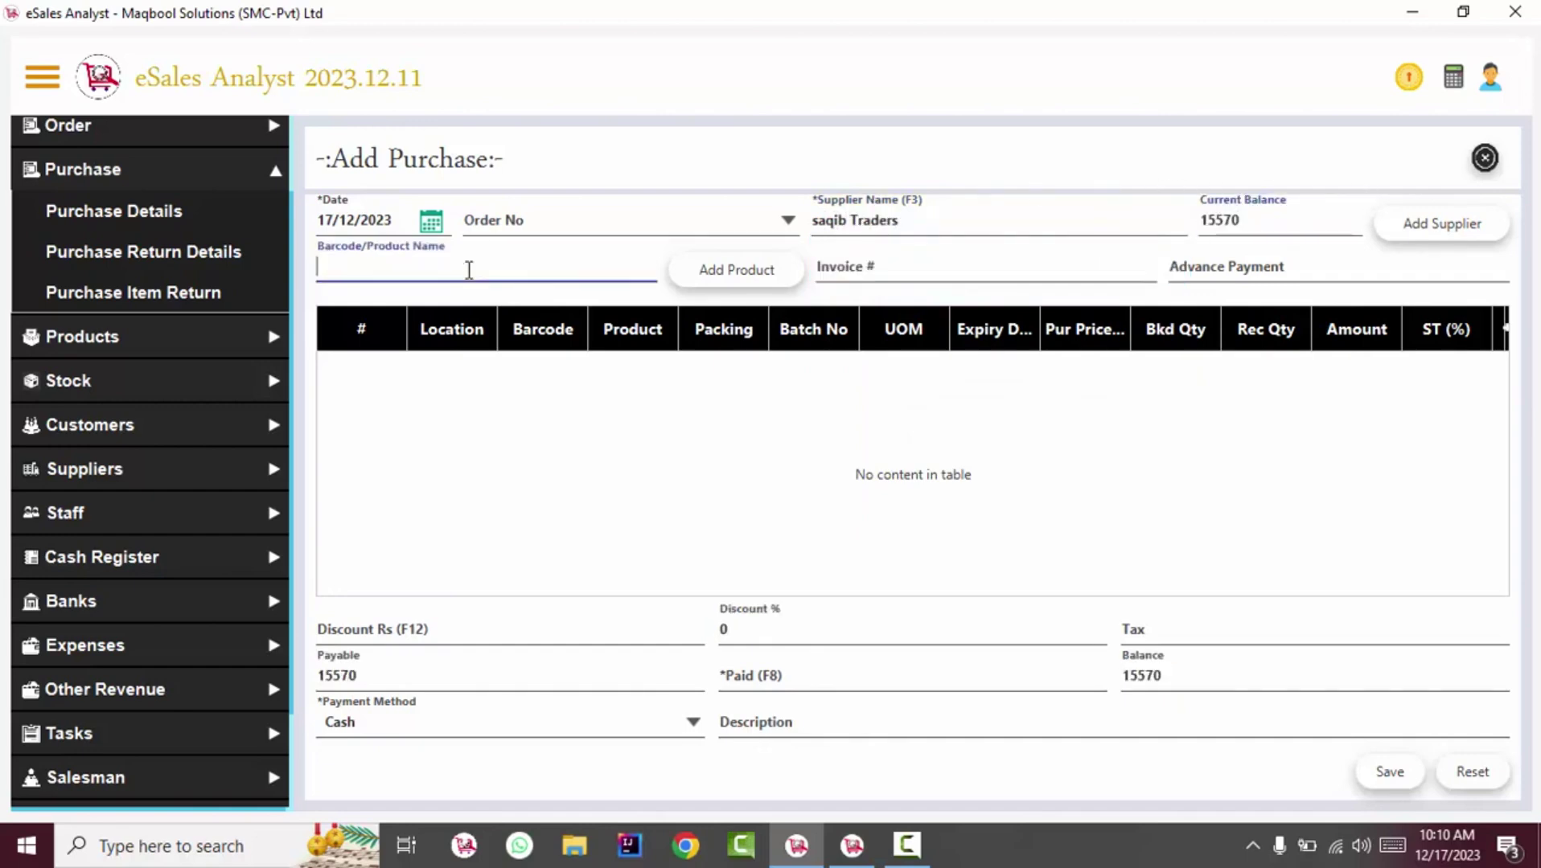
key("Return")
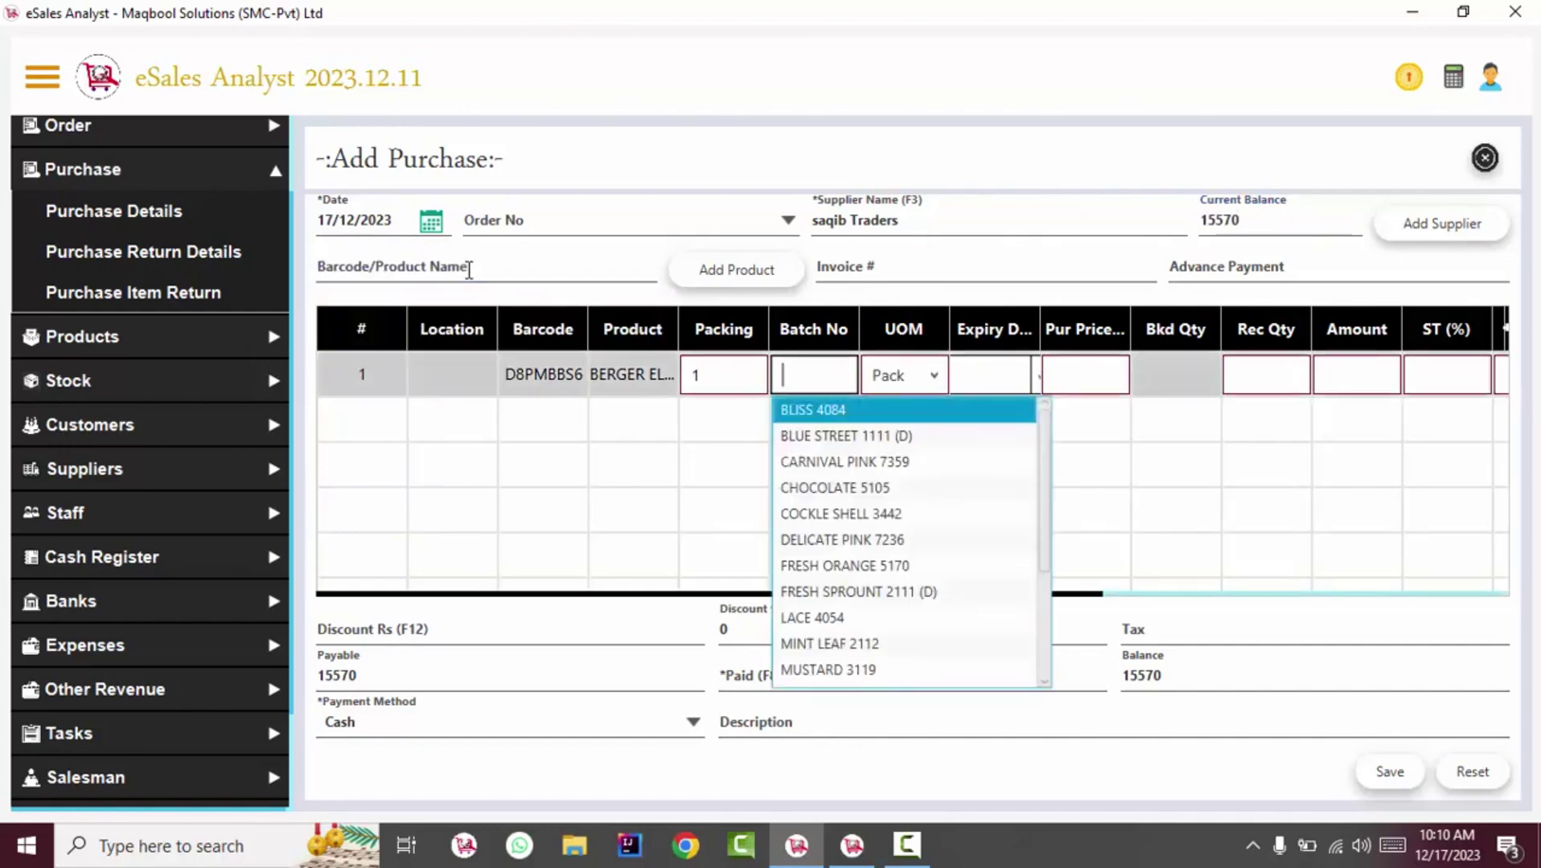
key("Down")
key("Down")
key("Down")
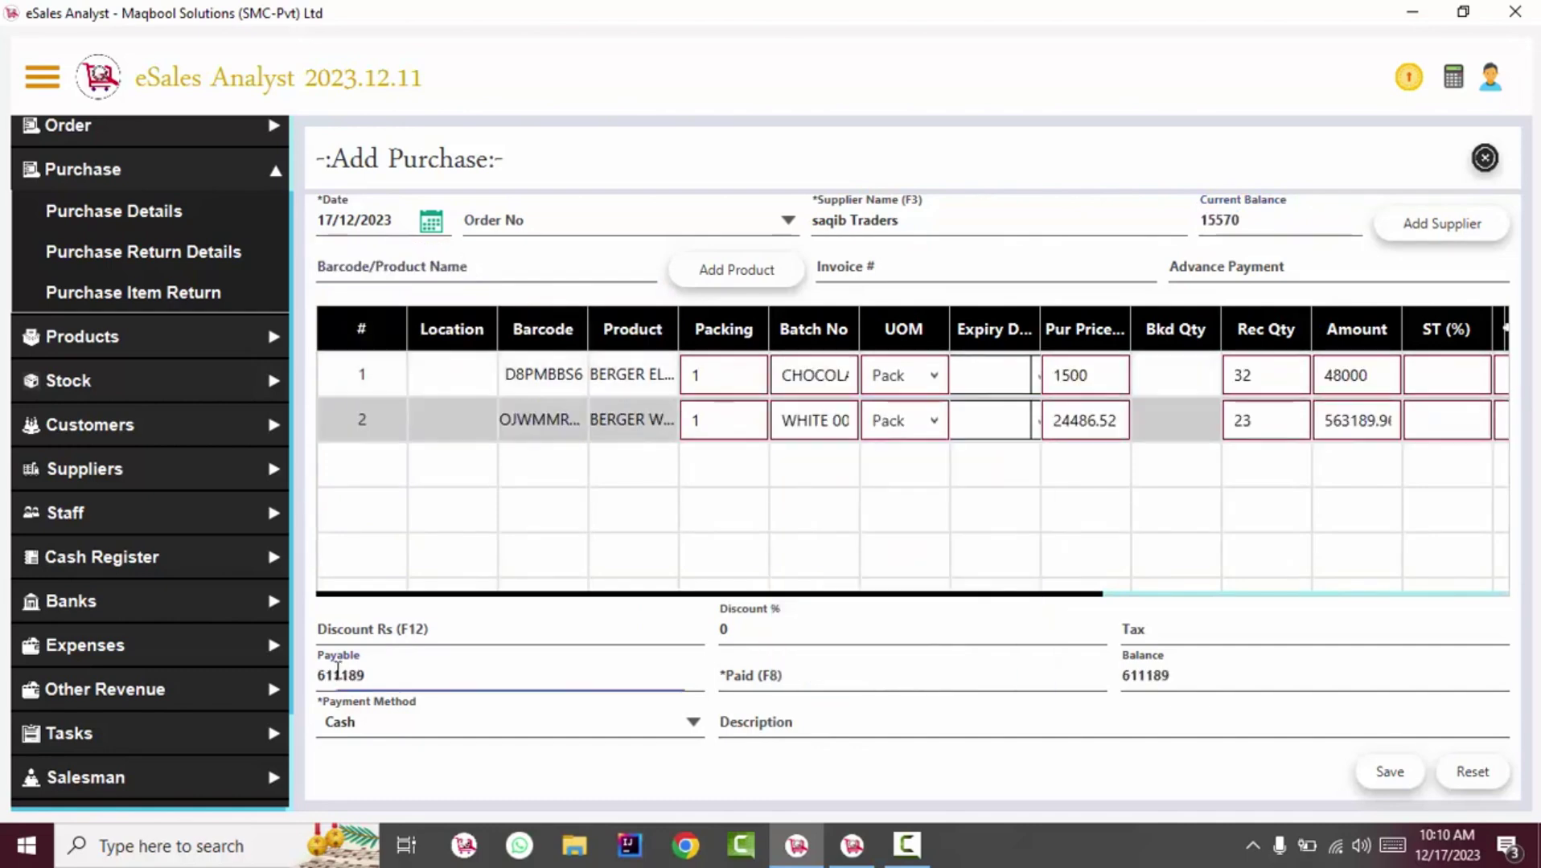
Enter 0 as the paid amount of the second purchase and save the record
double_click(321, 674)
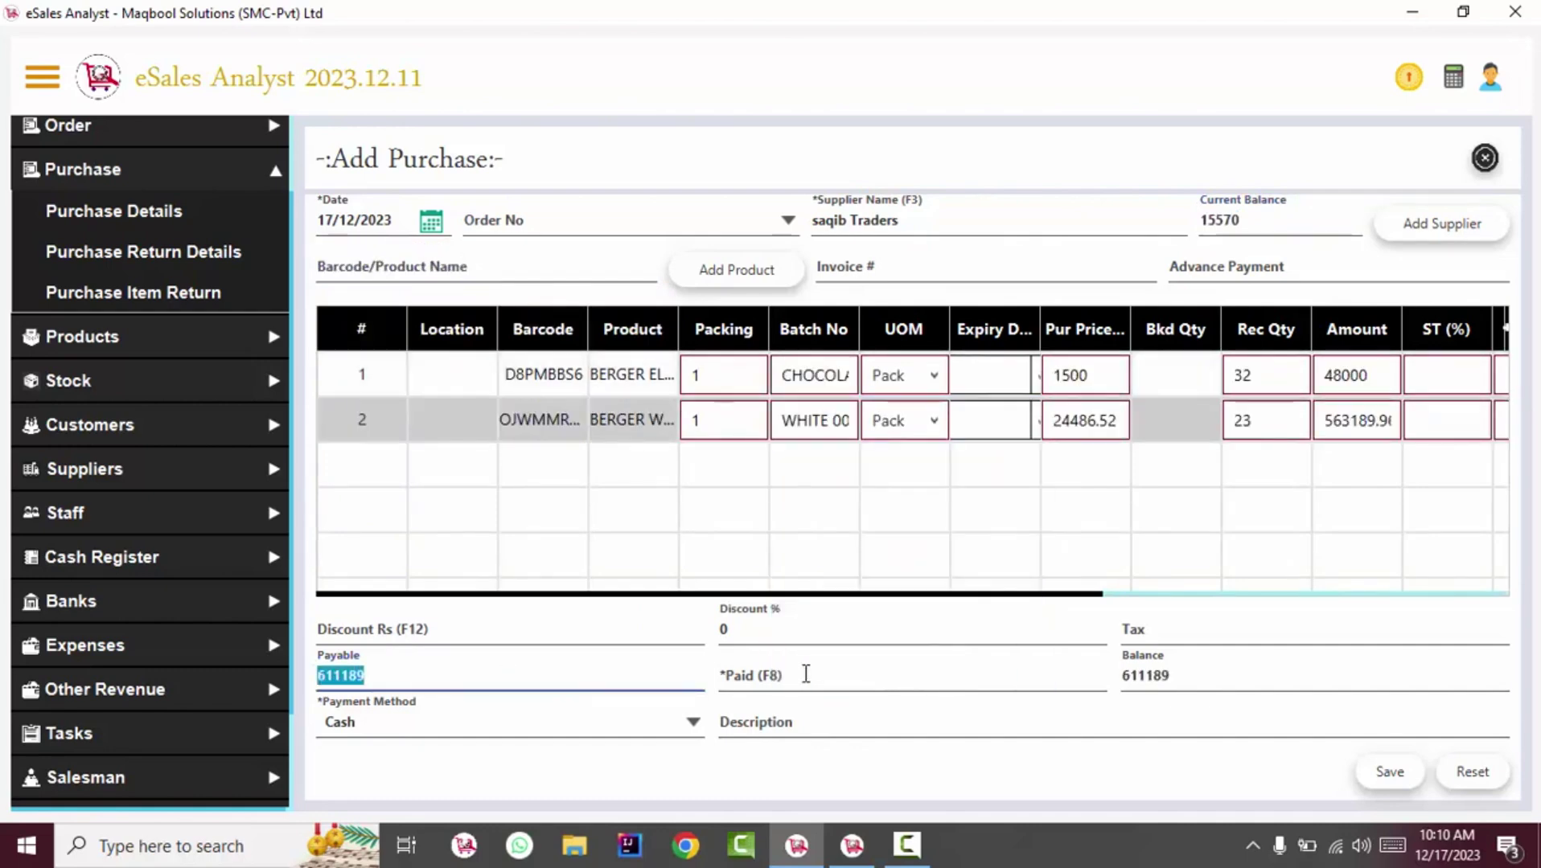
left_click(805, 674)
type("0")
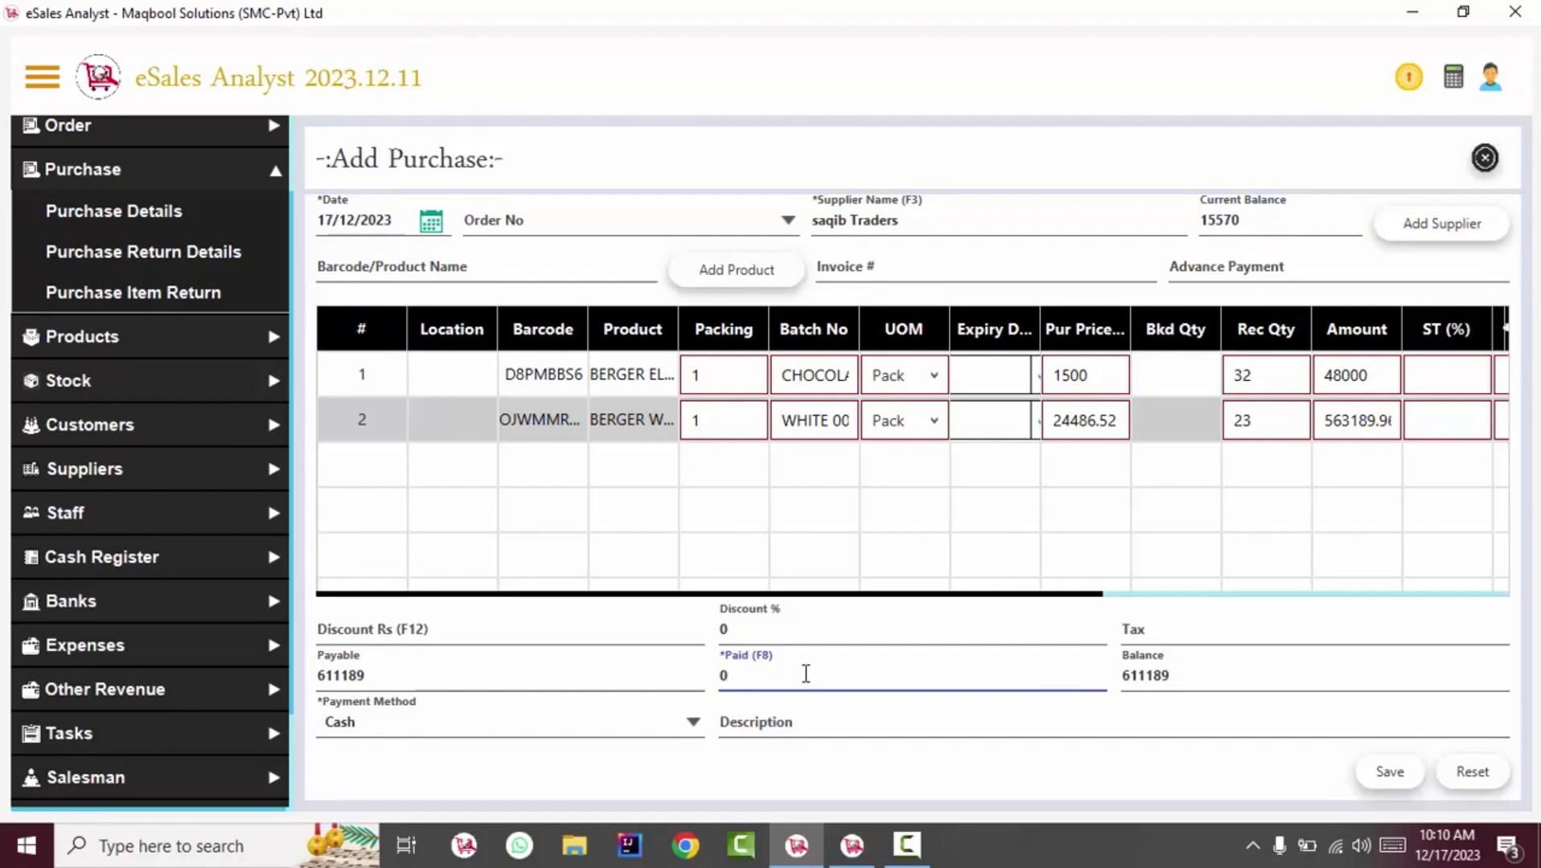
left_click(1403, 774)
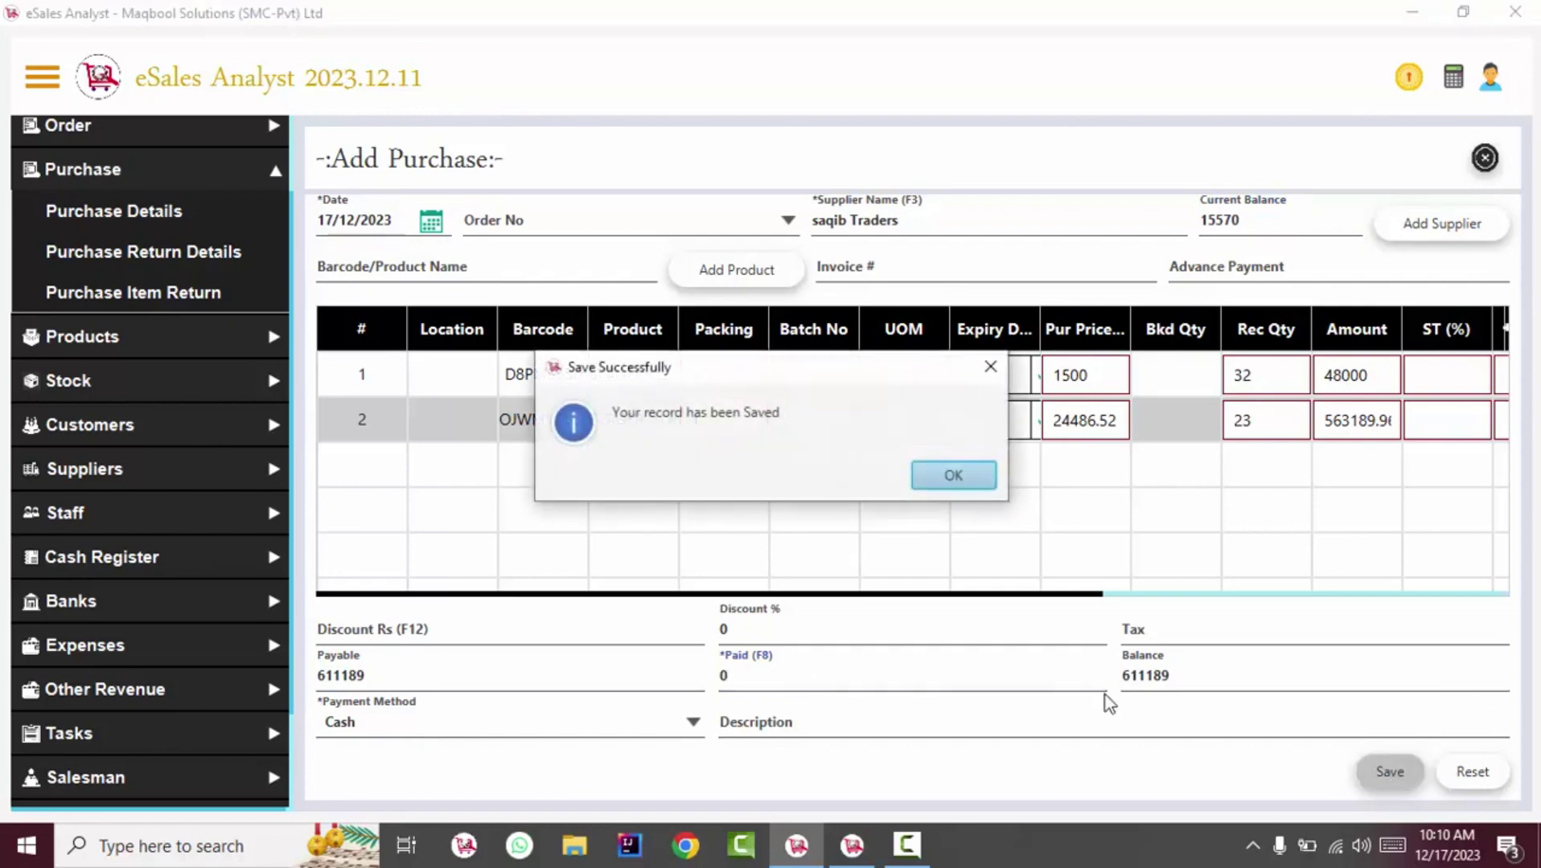
key("Return")
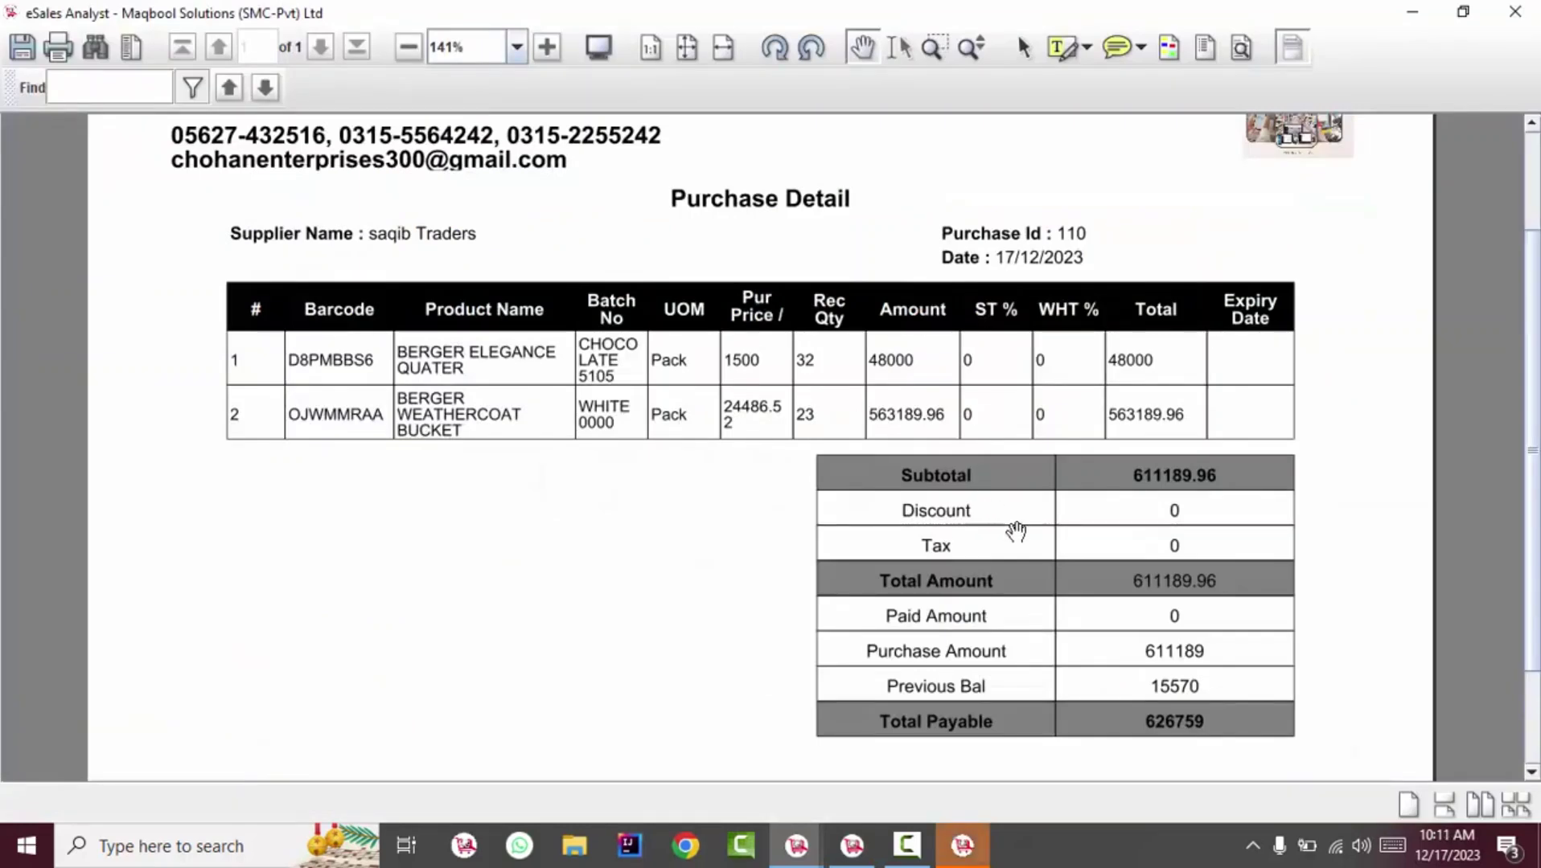
Review the totals in the purchase report, including previous balance and total payable, and close the report
scroll(1009, 451, "down", 3)
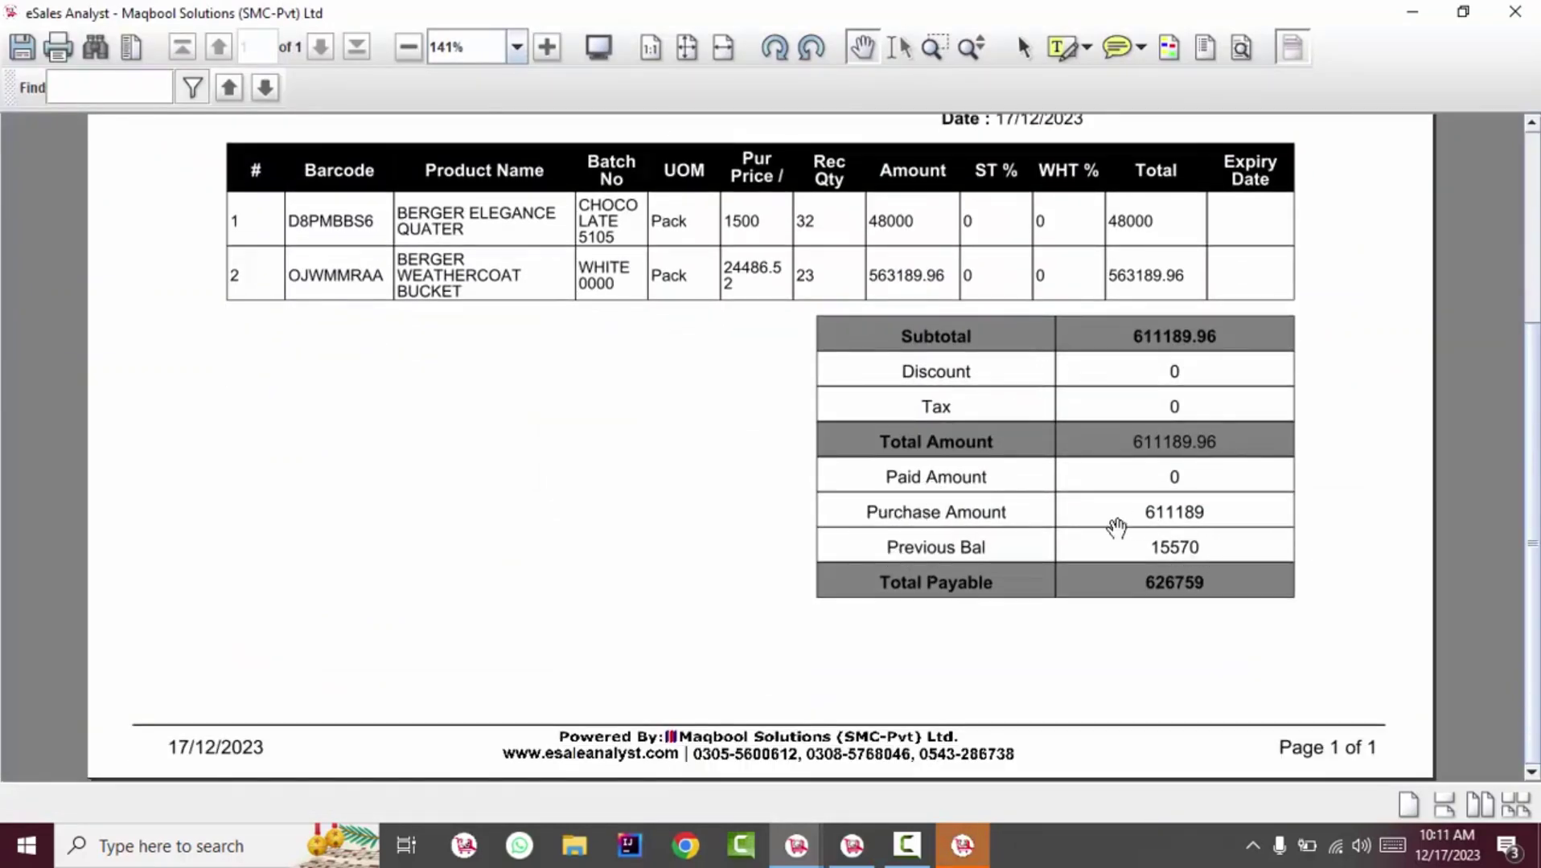
key("alt+F4")
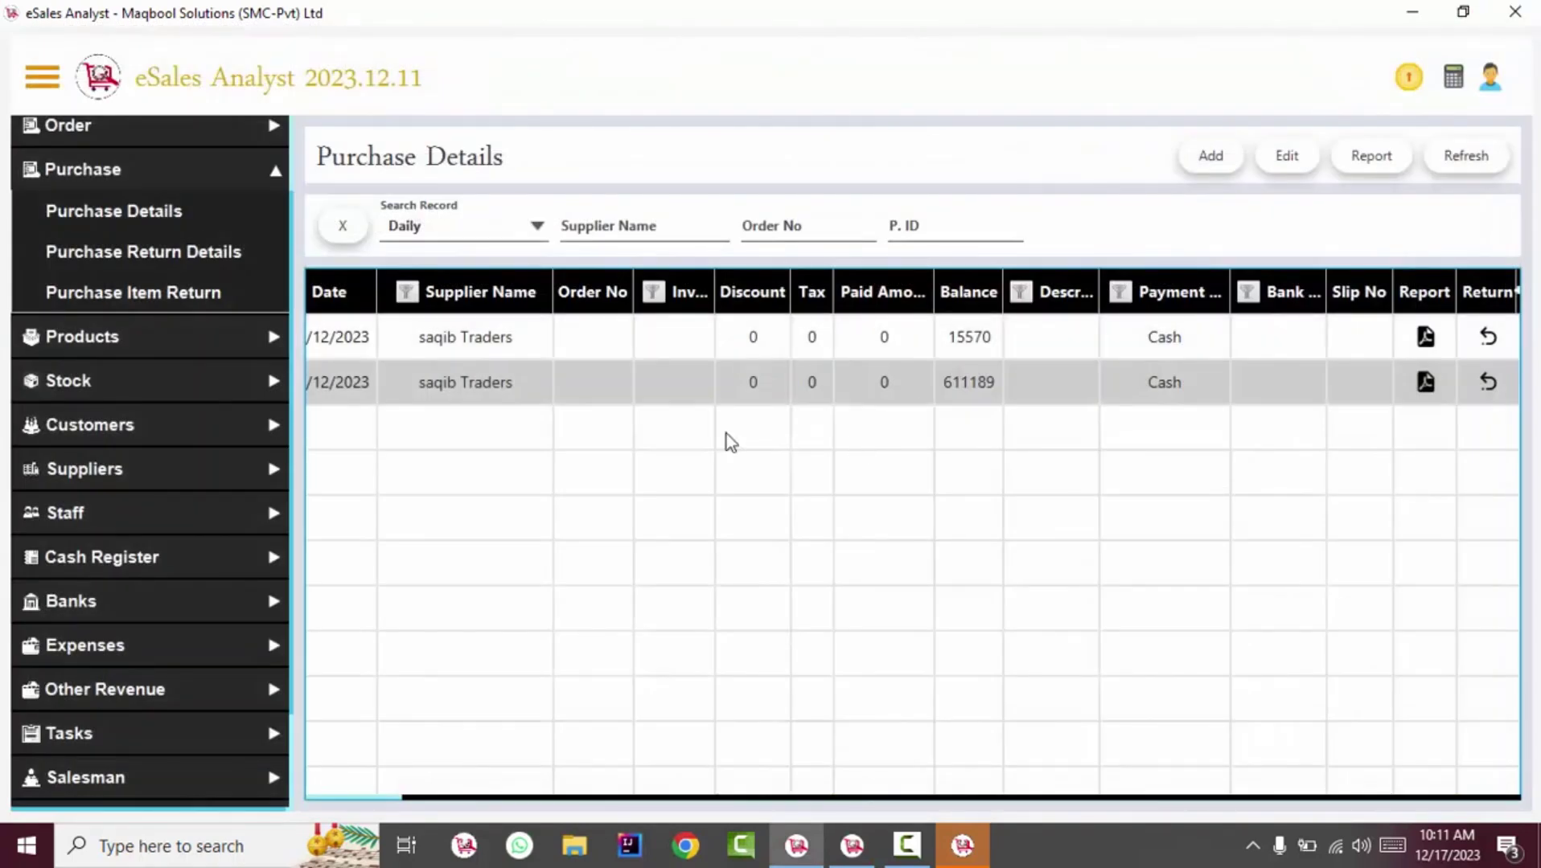
Open the most recent saqib Traders purchase for editing and set its paid amount to 12000
left_click(1296, 154)
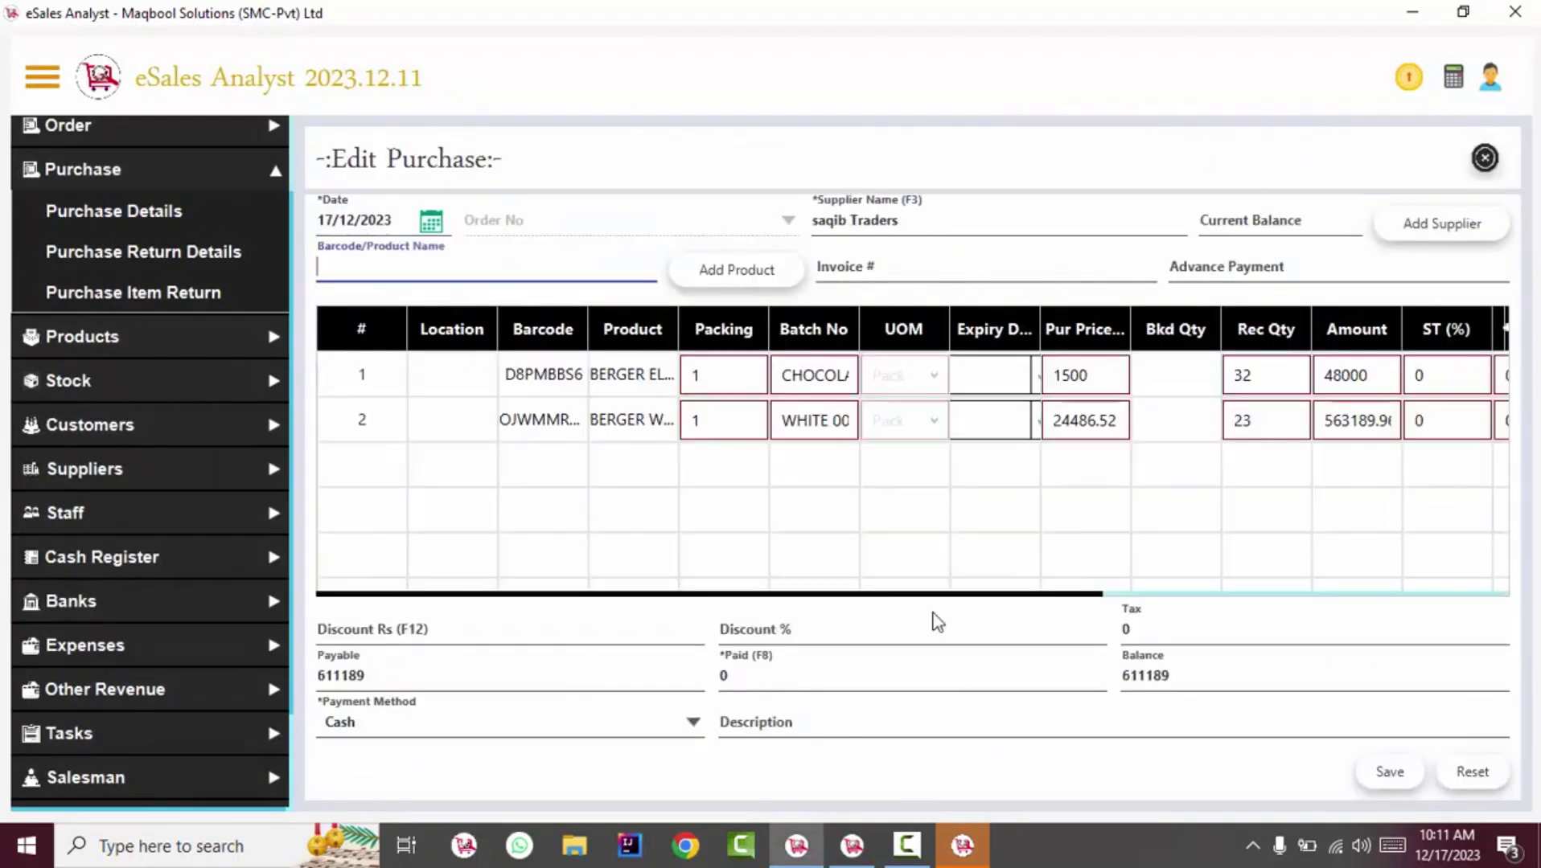
left_click(891, 673)
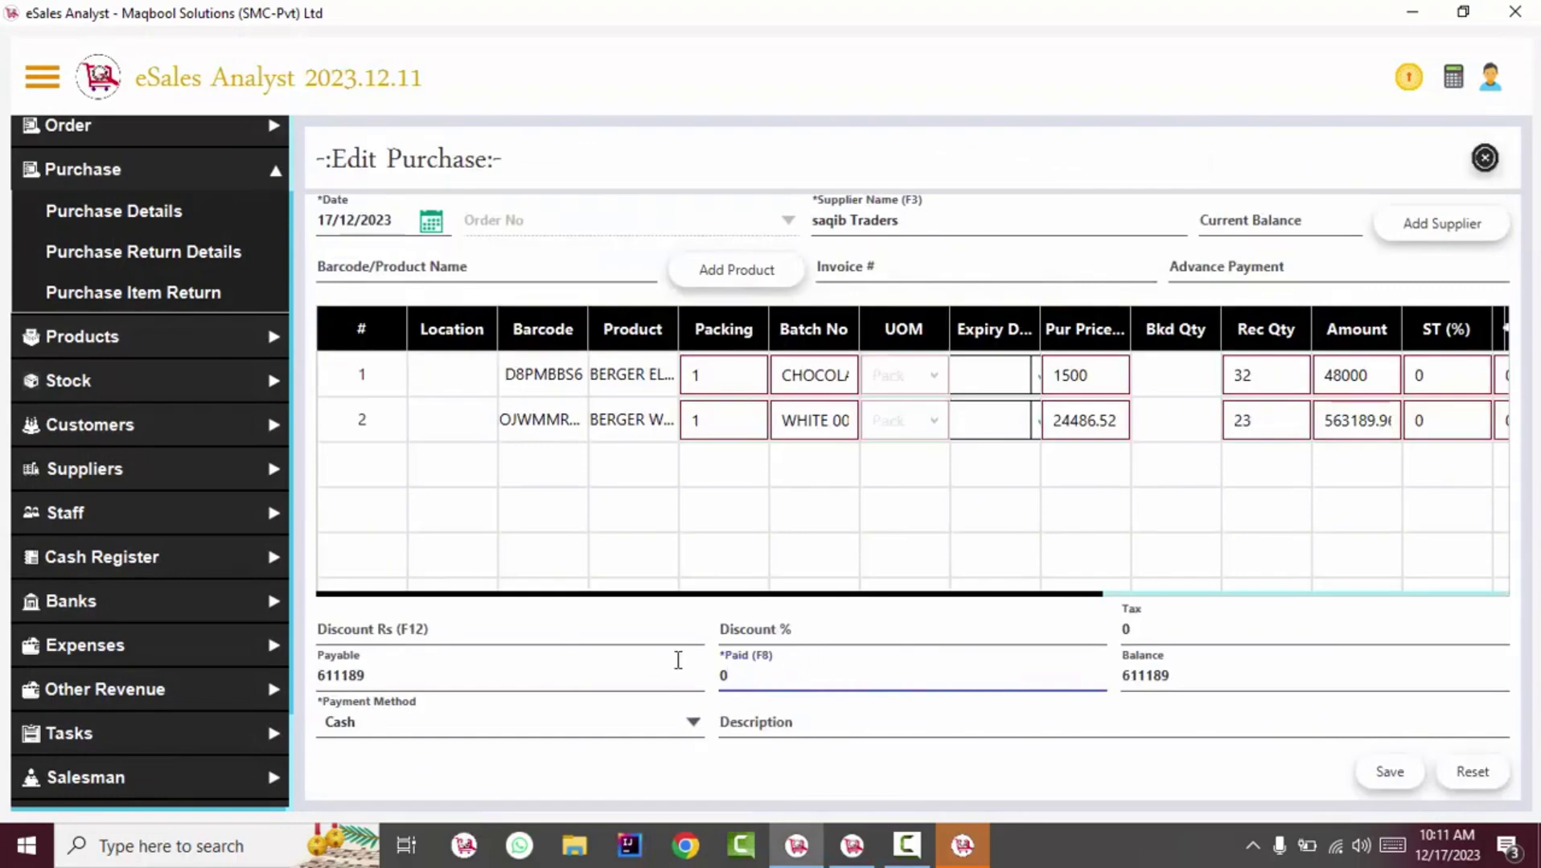
type("12000")
Open the accounts payable page for suppliers
left_click(188, 179)
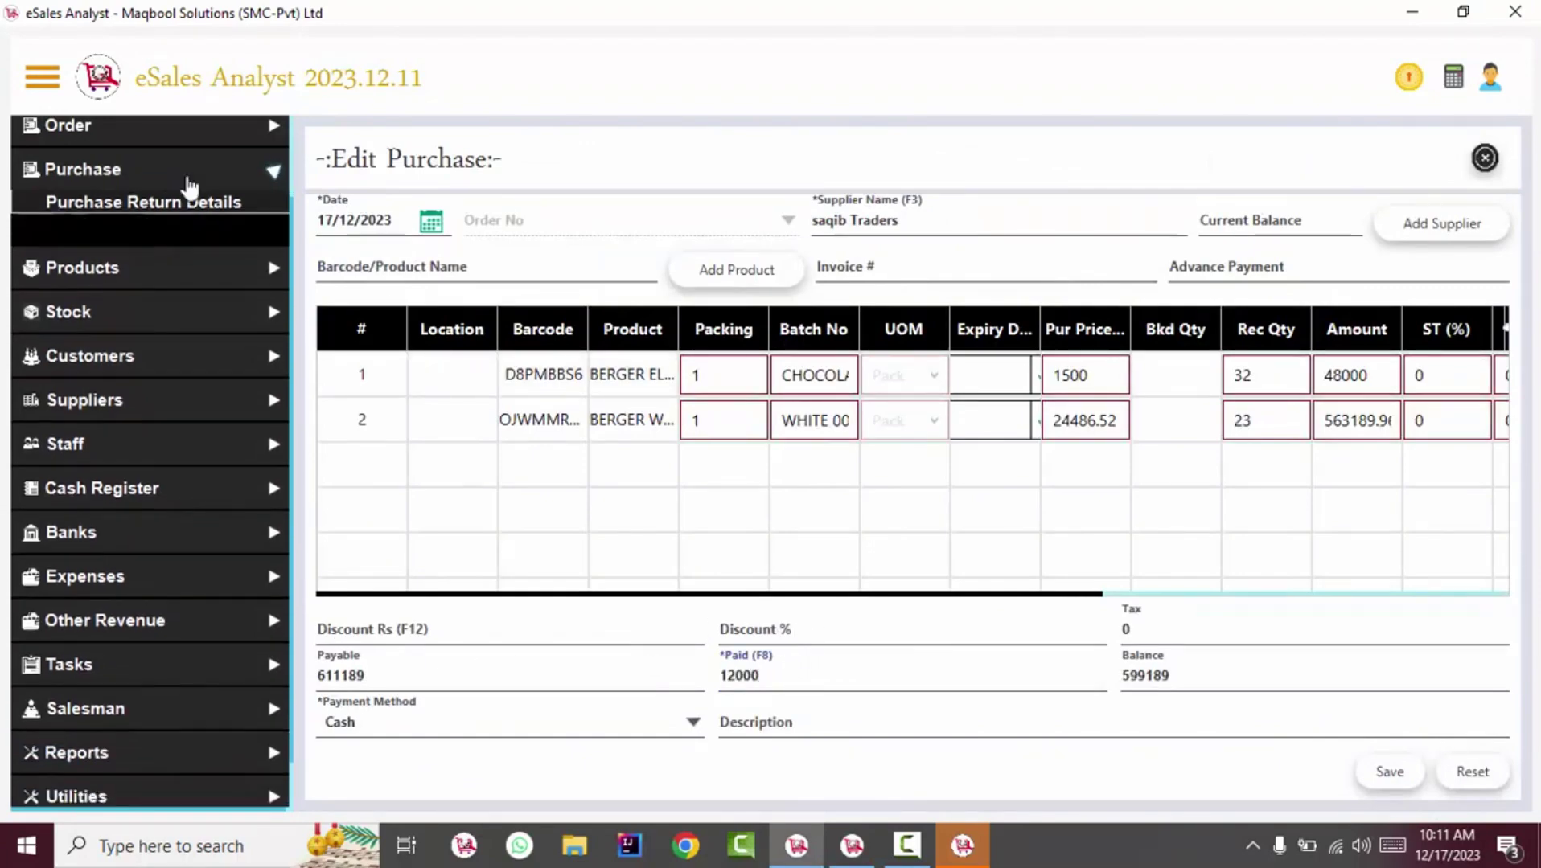
left_click(188, 186)
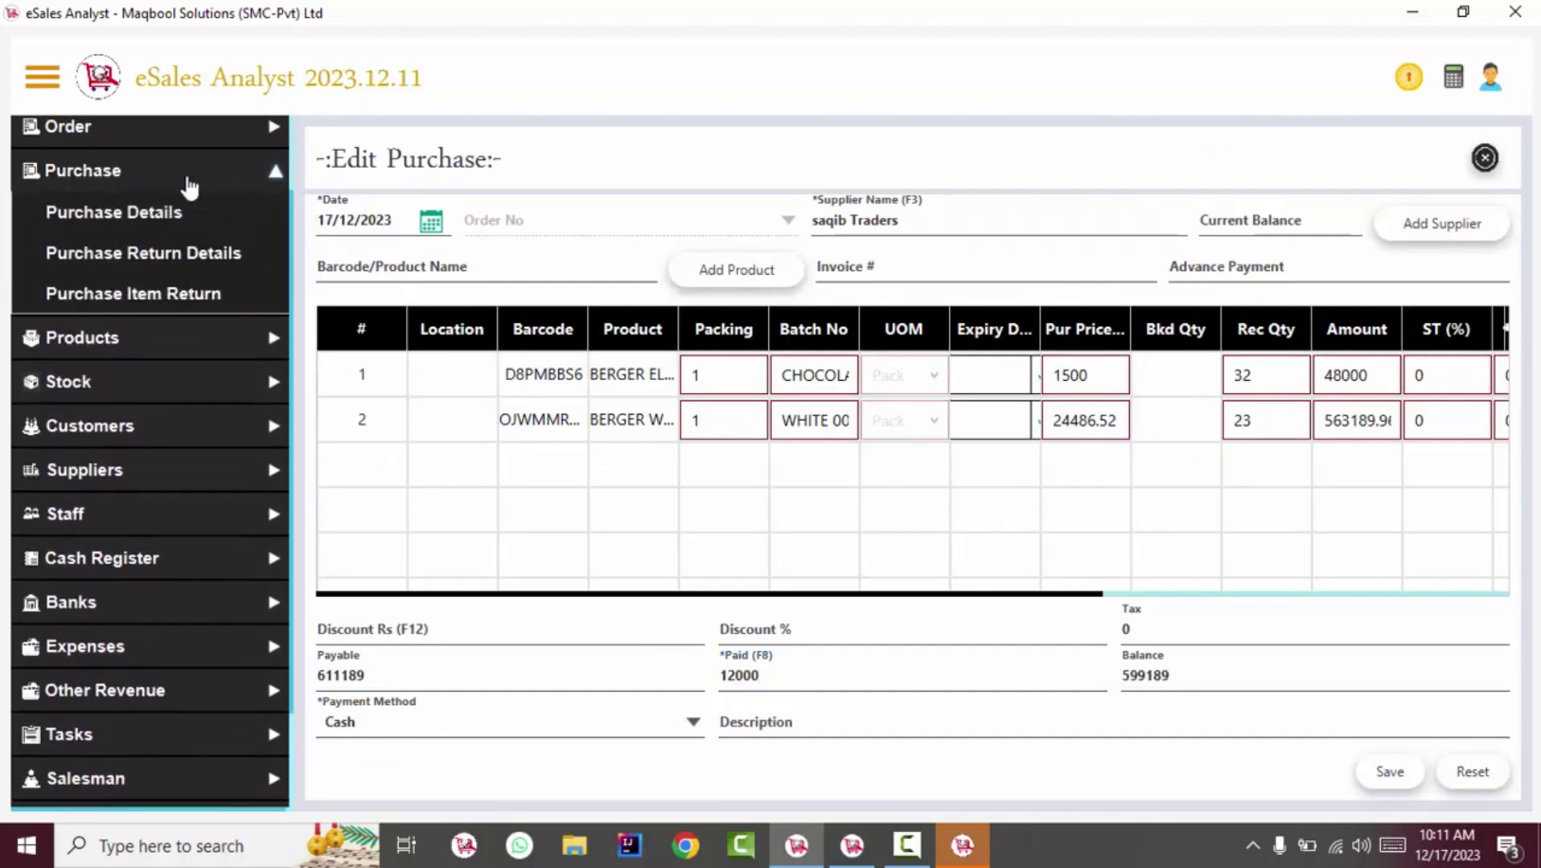
left_click(189, 190)
left_click(100, 354)
left_click(100, 430)
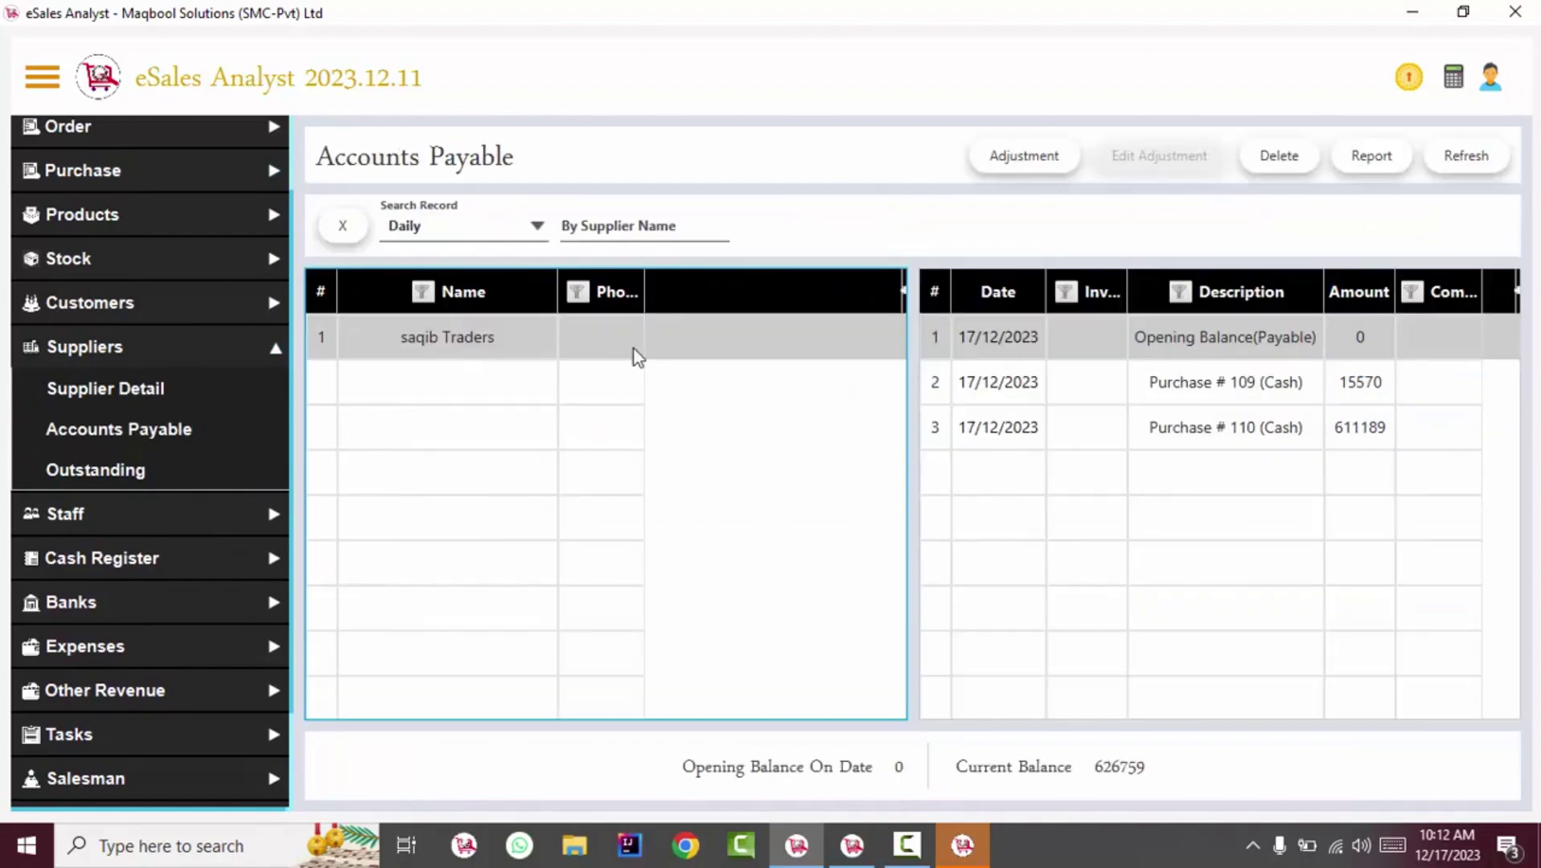
Widen the phone number column and select the Purchase # 110 entry in the supplier's ledger
left_click_drag(647, 302, 743, 357)
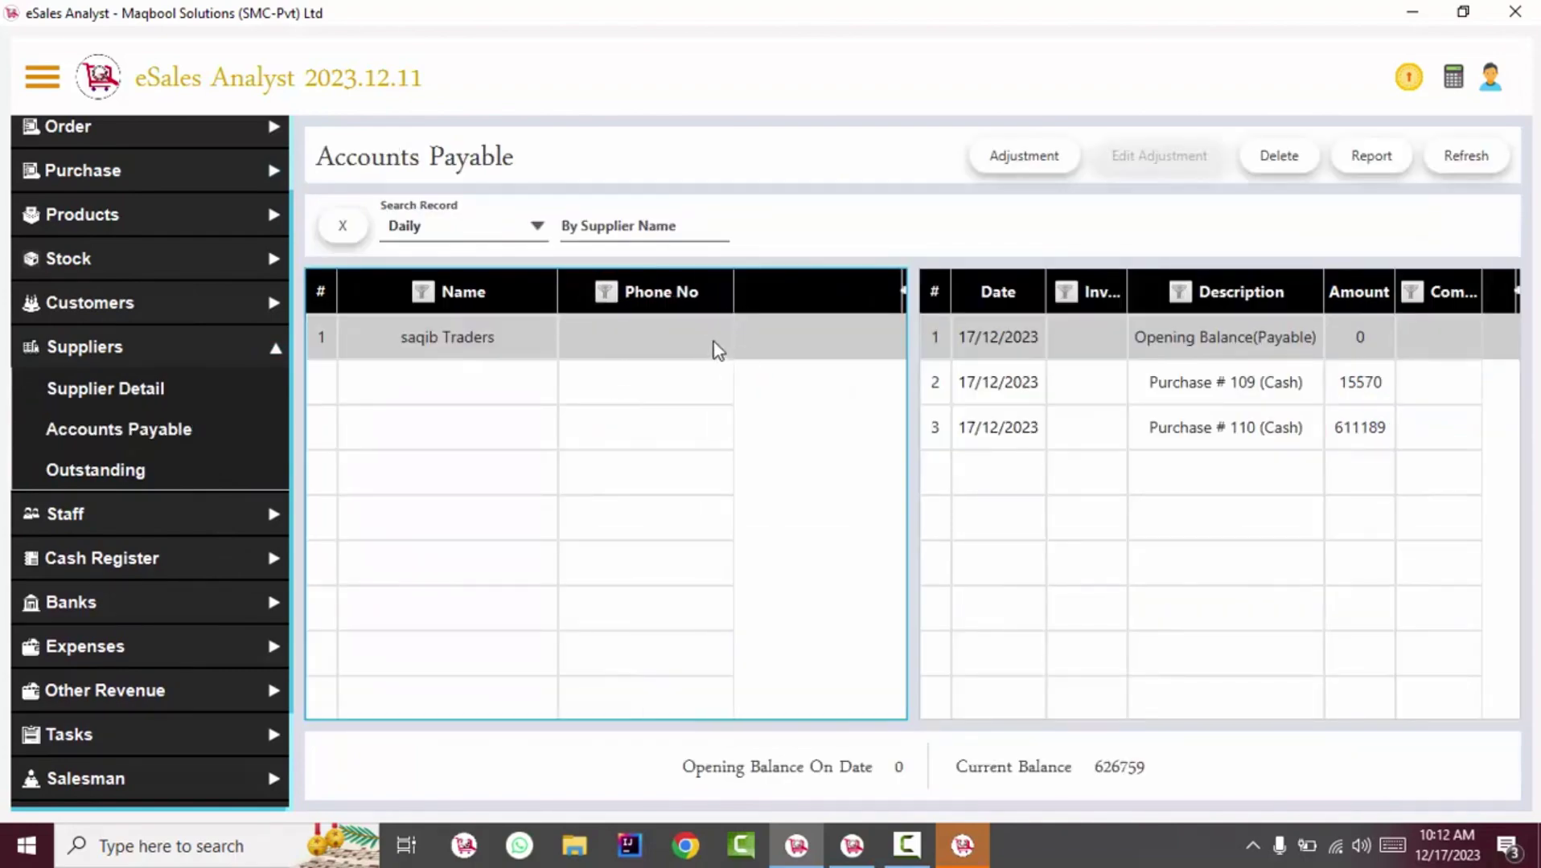
left_click(1314, 540)
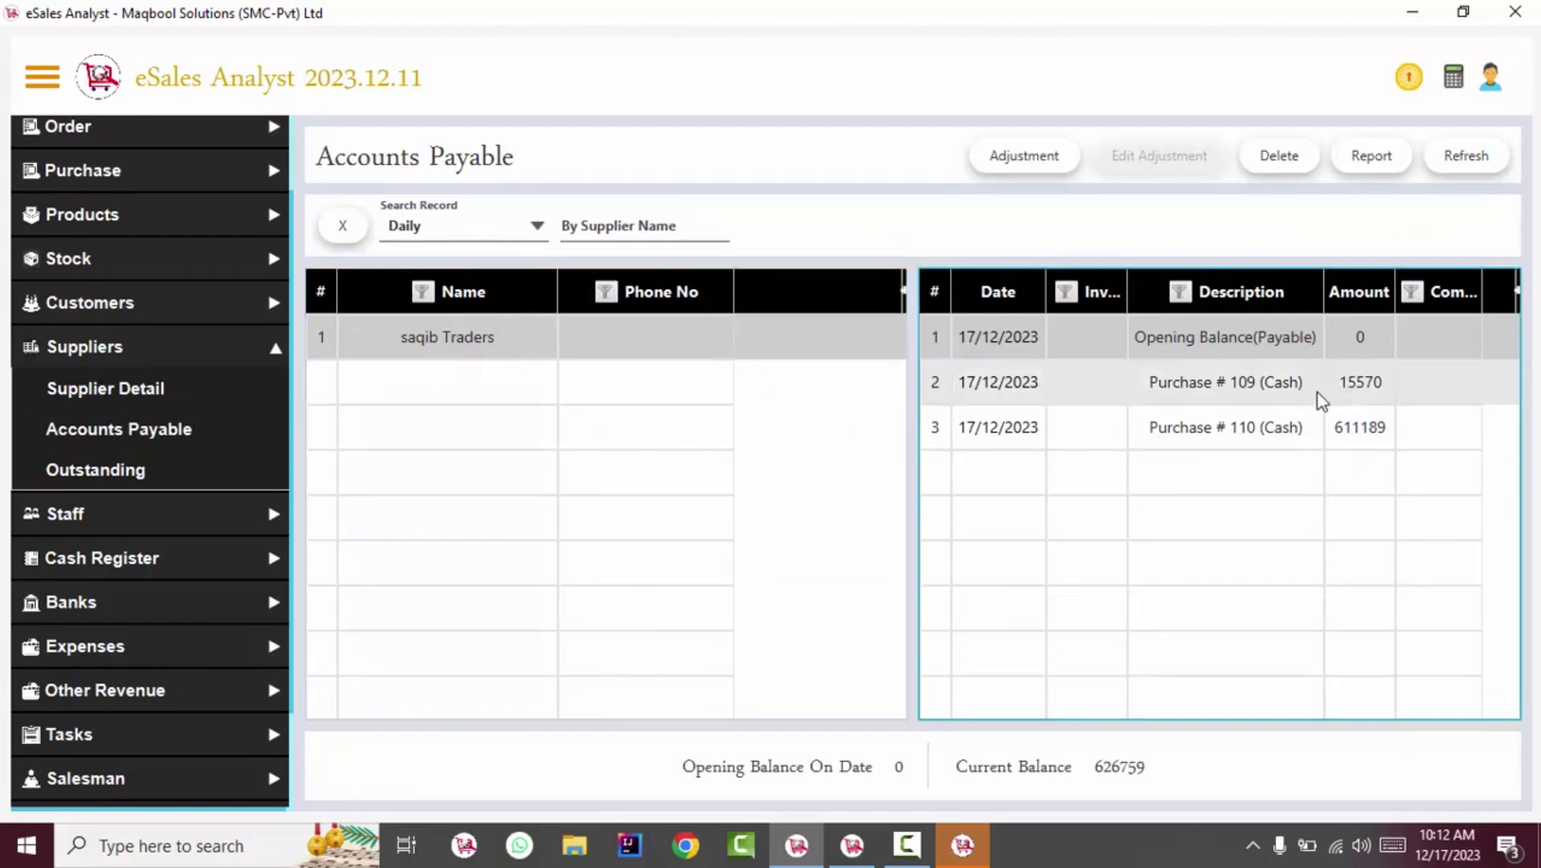
left_click(1386, 427)
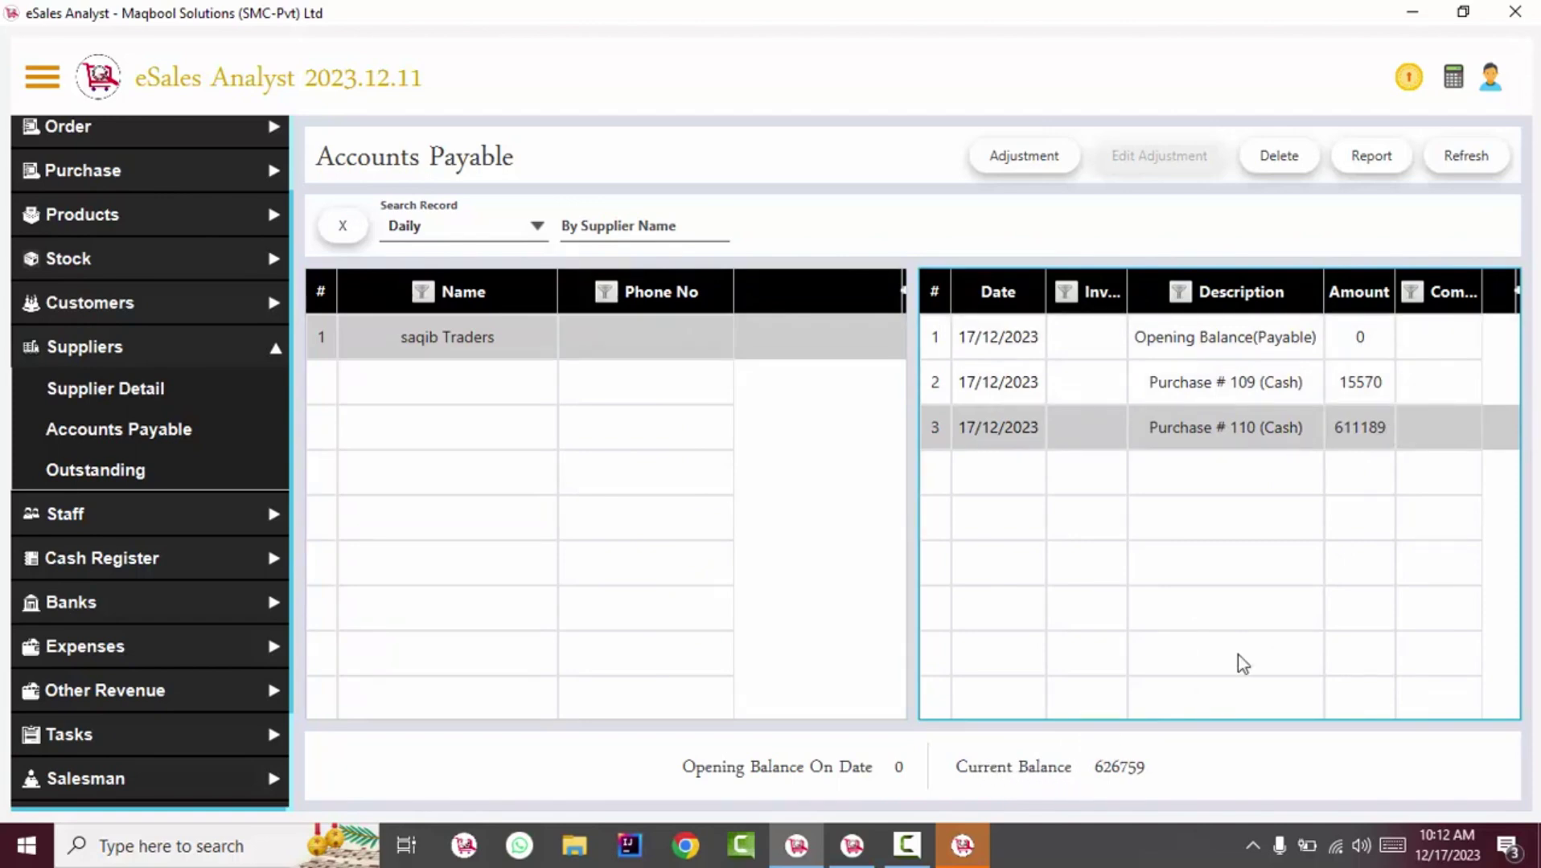
Start a new payable adjustment with invoice number 124456 and choose saqib Traders as the supplier
left_click(1030, 156)
left_click(814, 379)
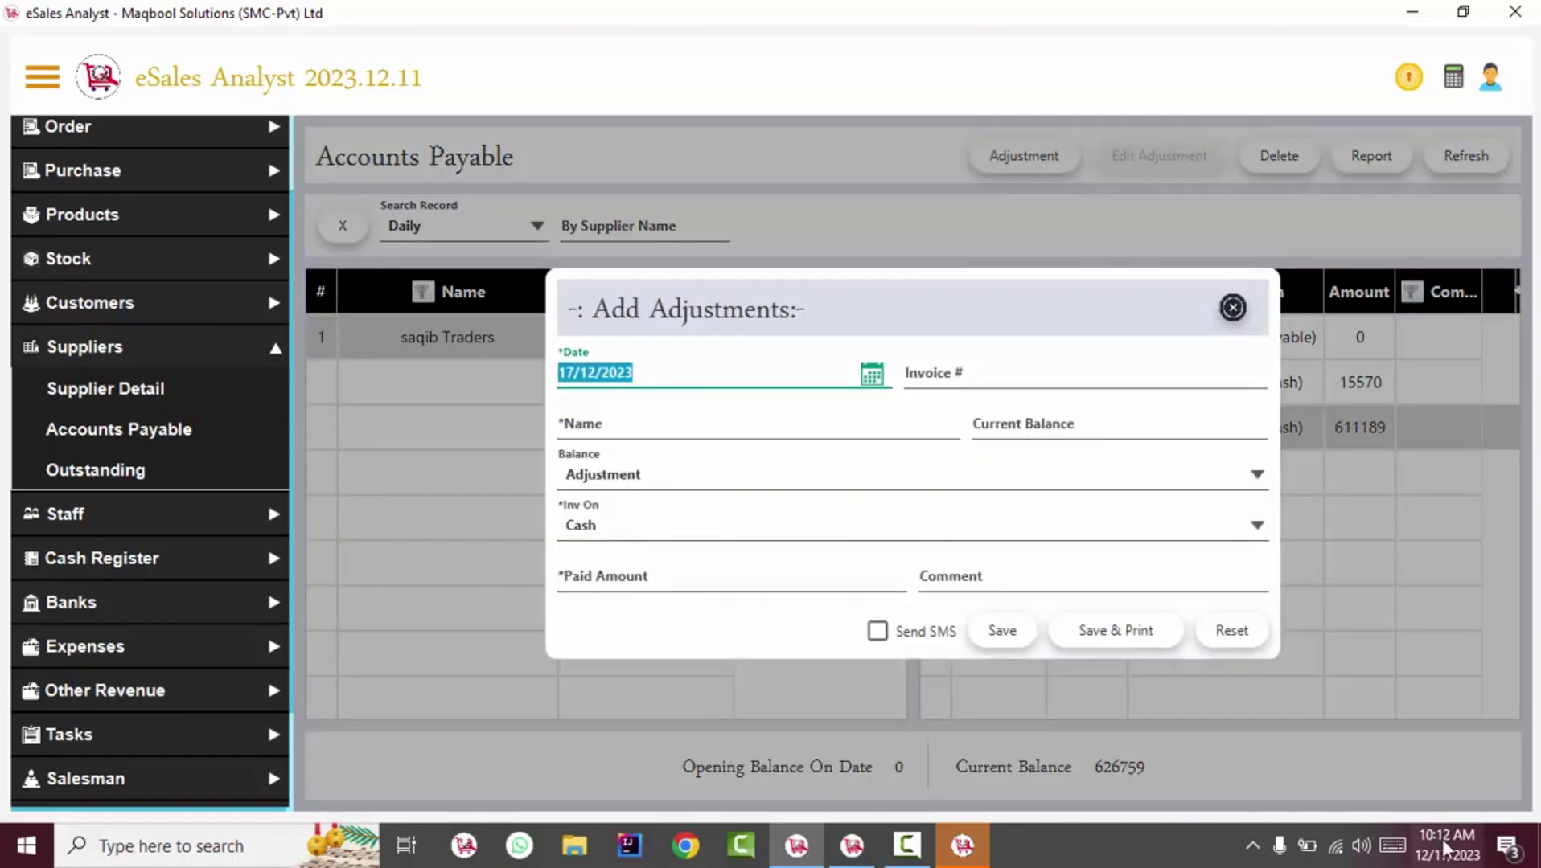
left_click(786, 379)
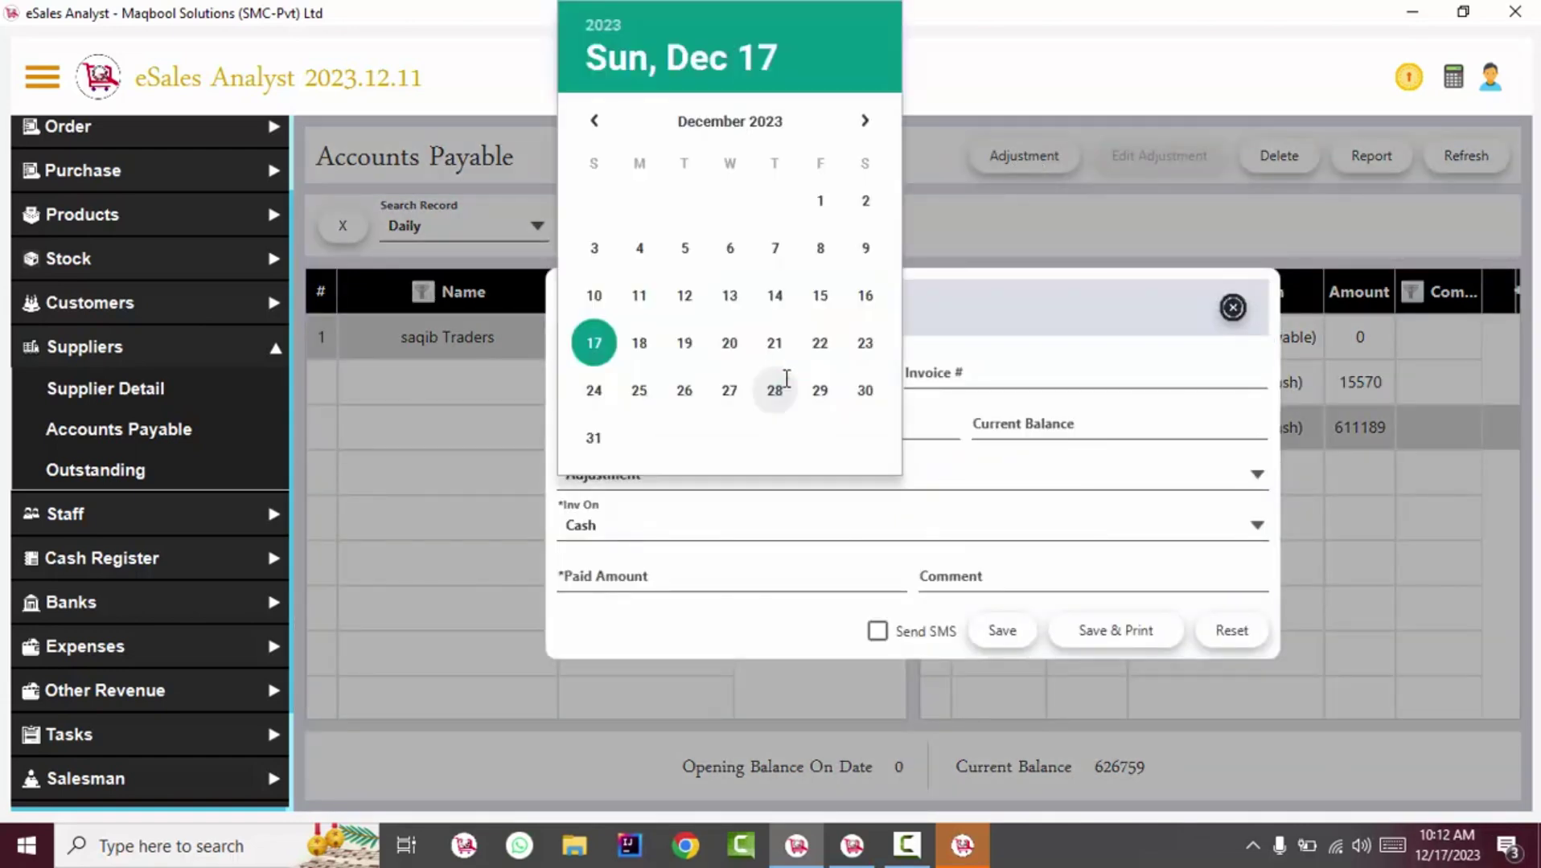
left_click(959, 384)
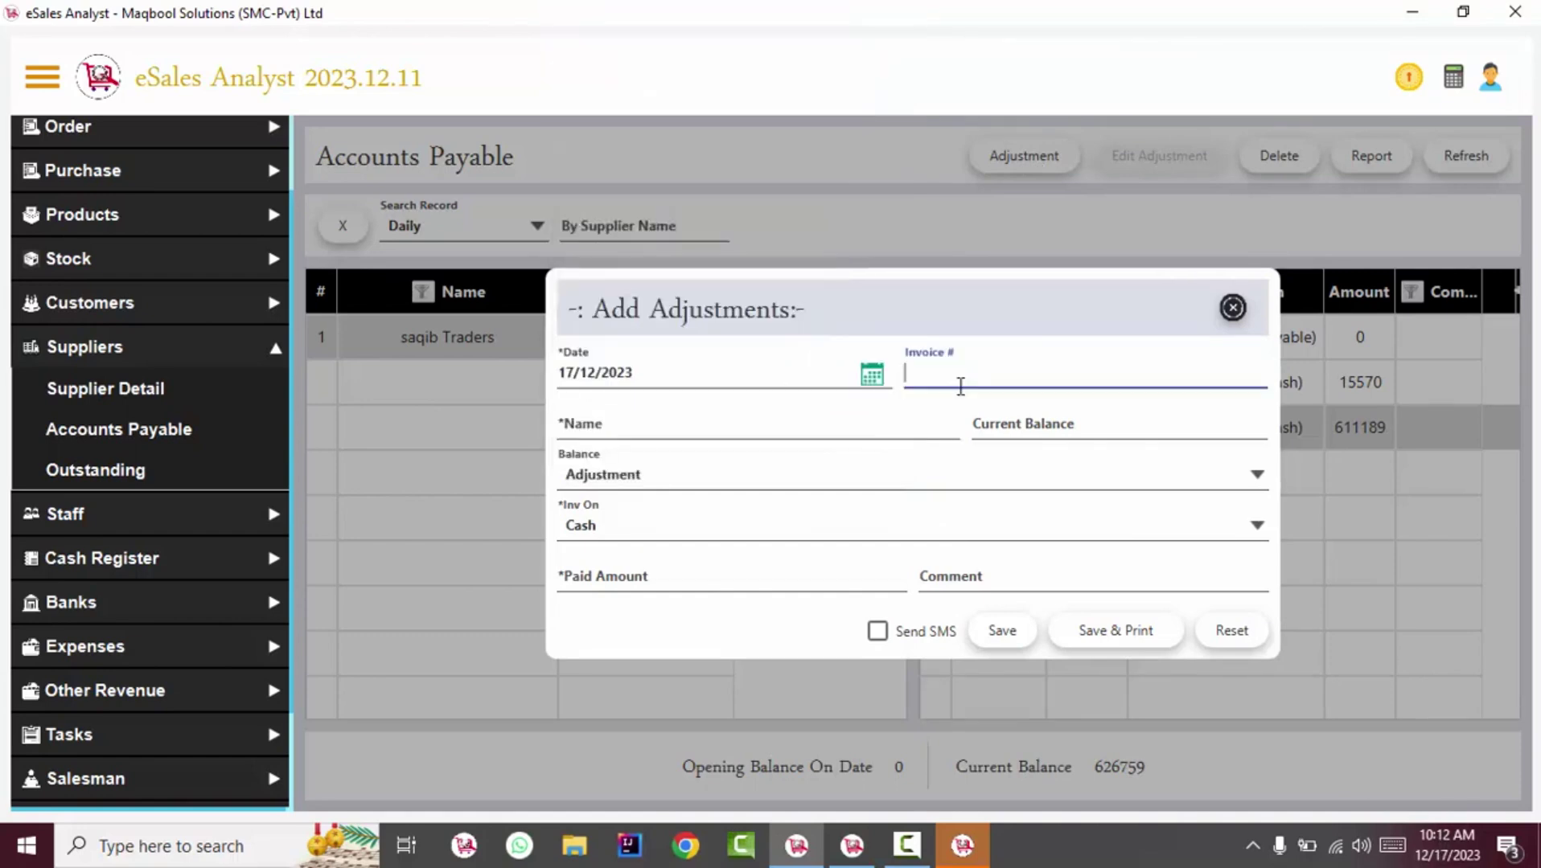
type("124456")
left_click(631, 424)
type("saqib t")
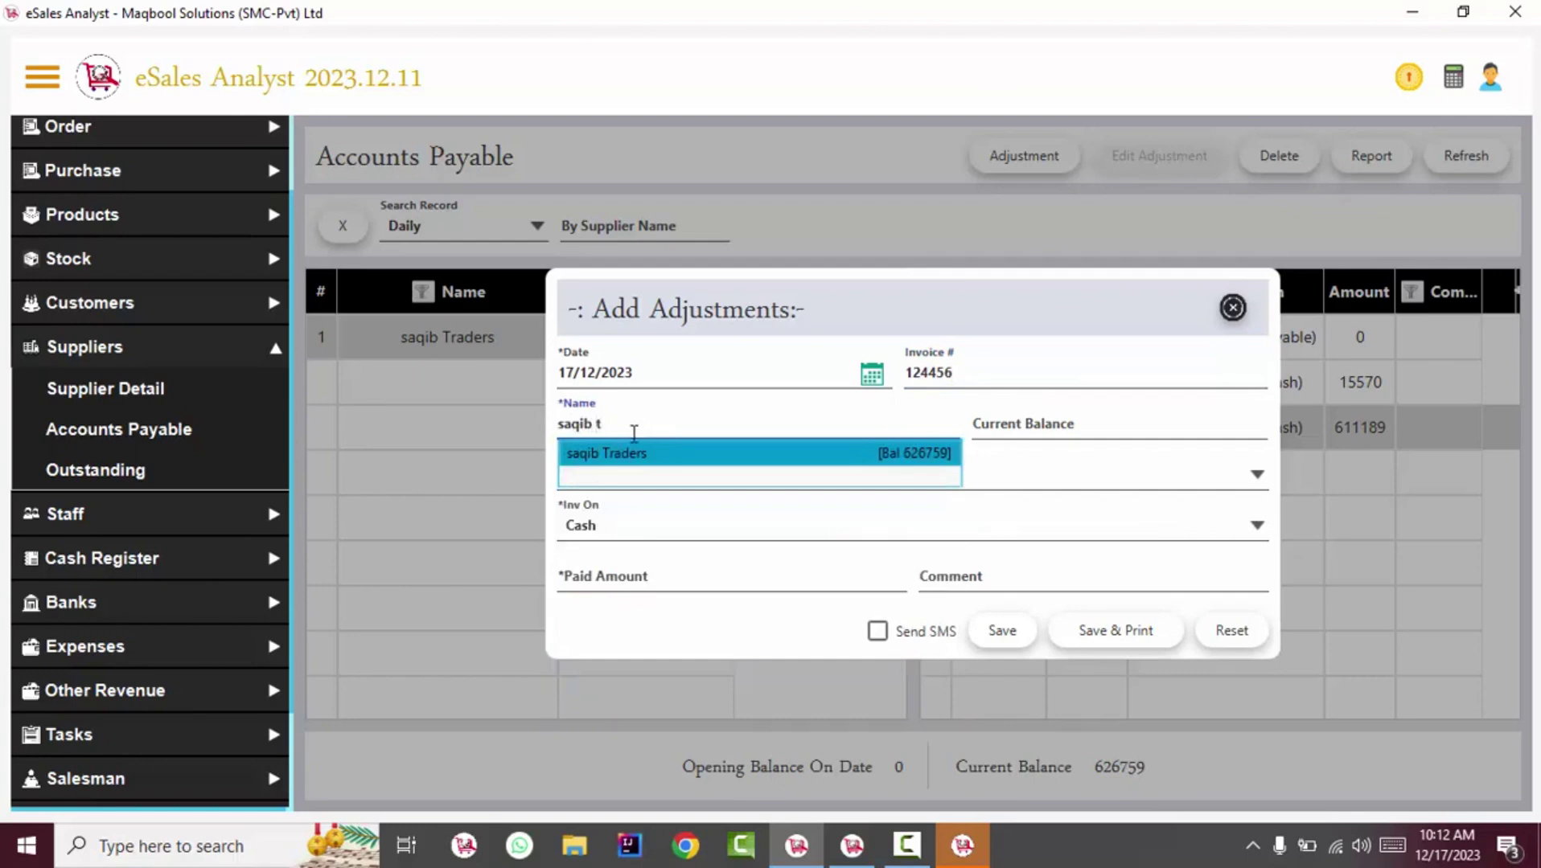
left_click(652, 451)
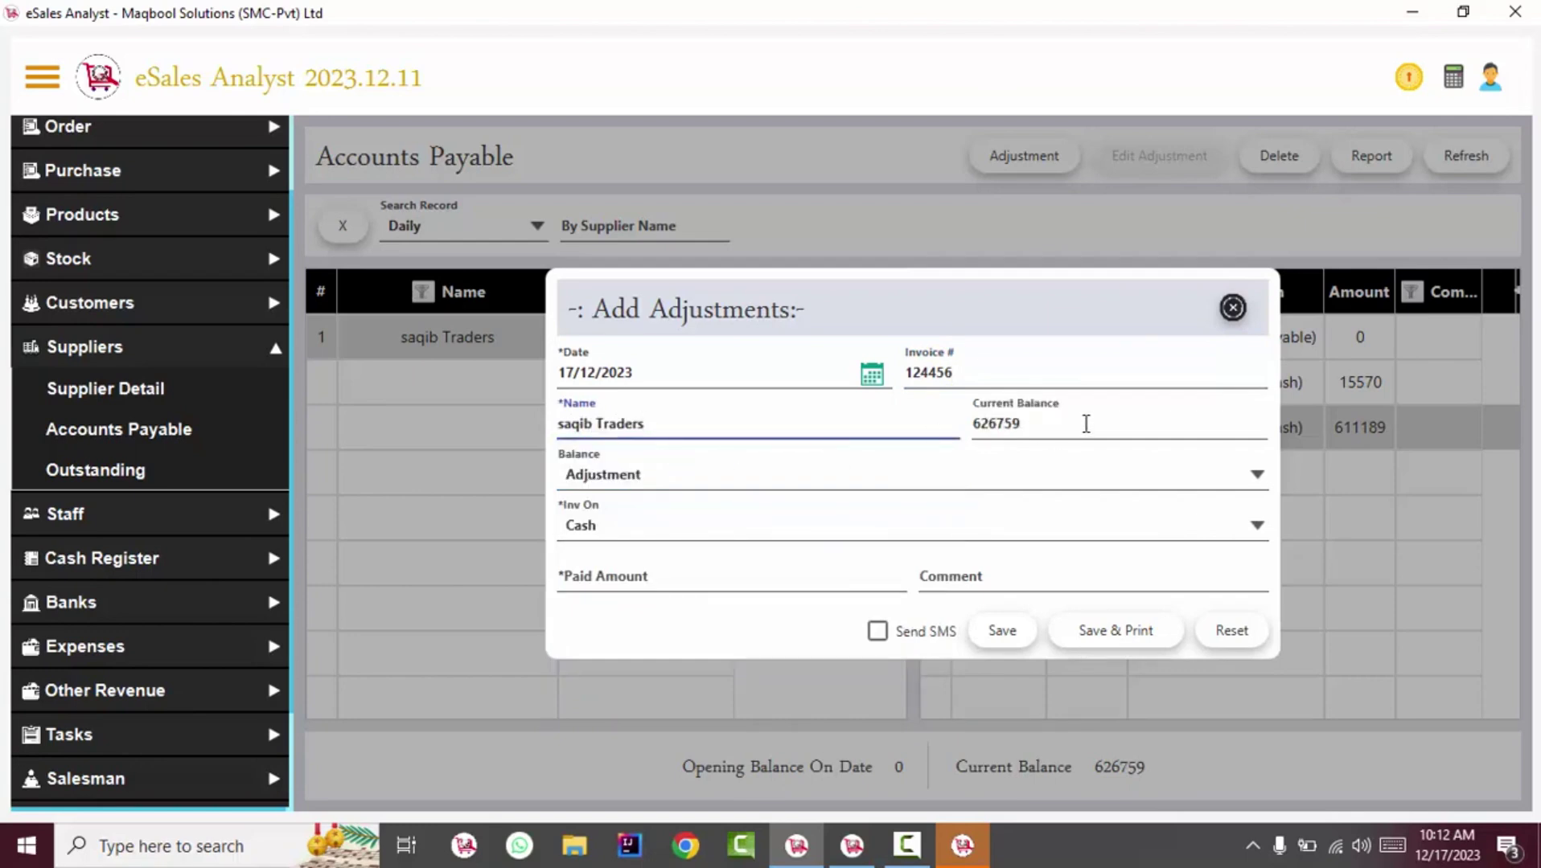
Enter a cash payment of 50000 with a comment noting net cash paid and the recipient's name, and save the adjustment
left_click(1085, 424)
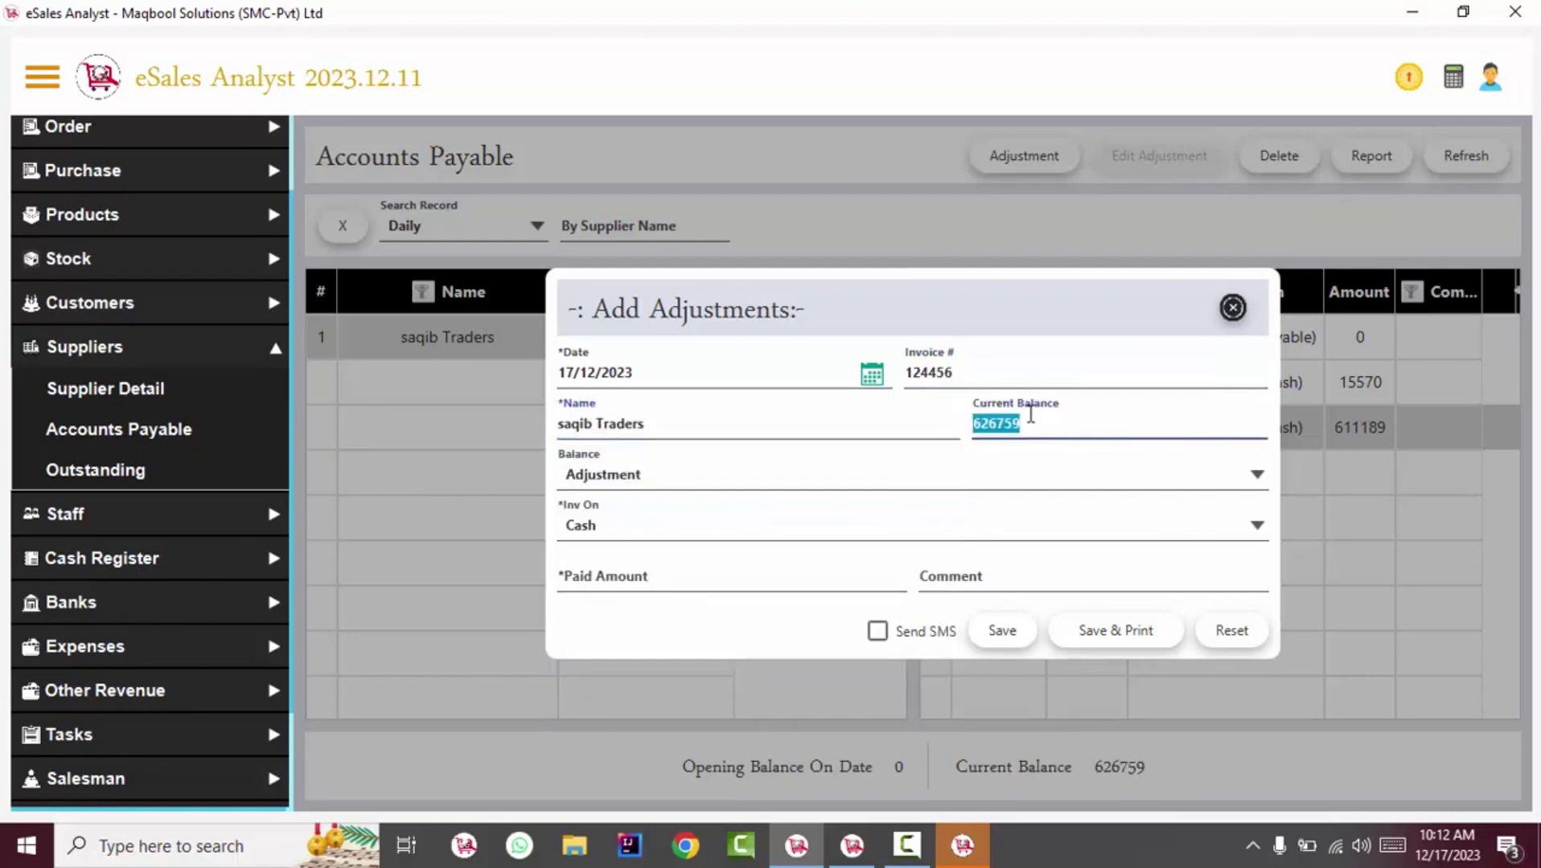
left_click(678, 576)
type("50000")
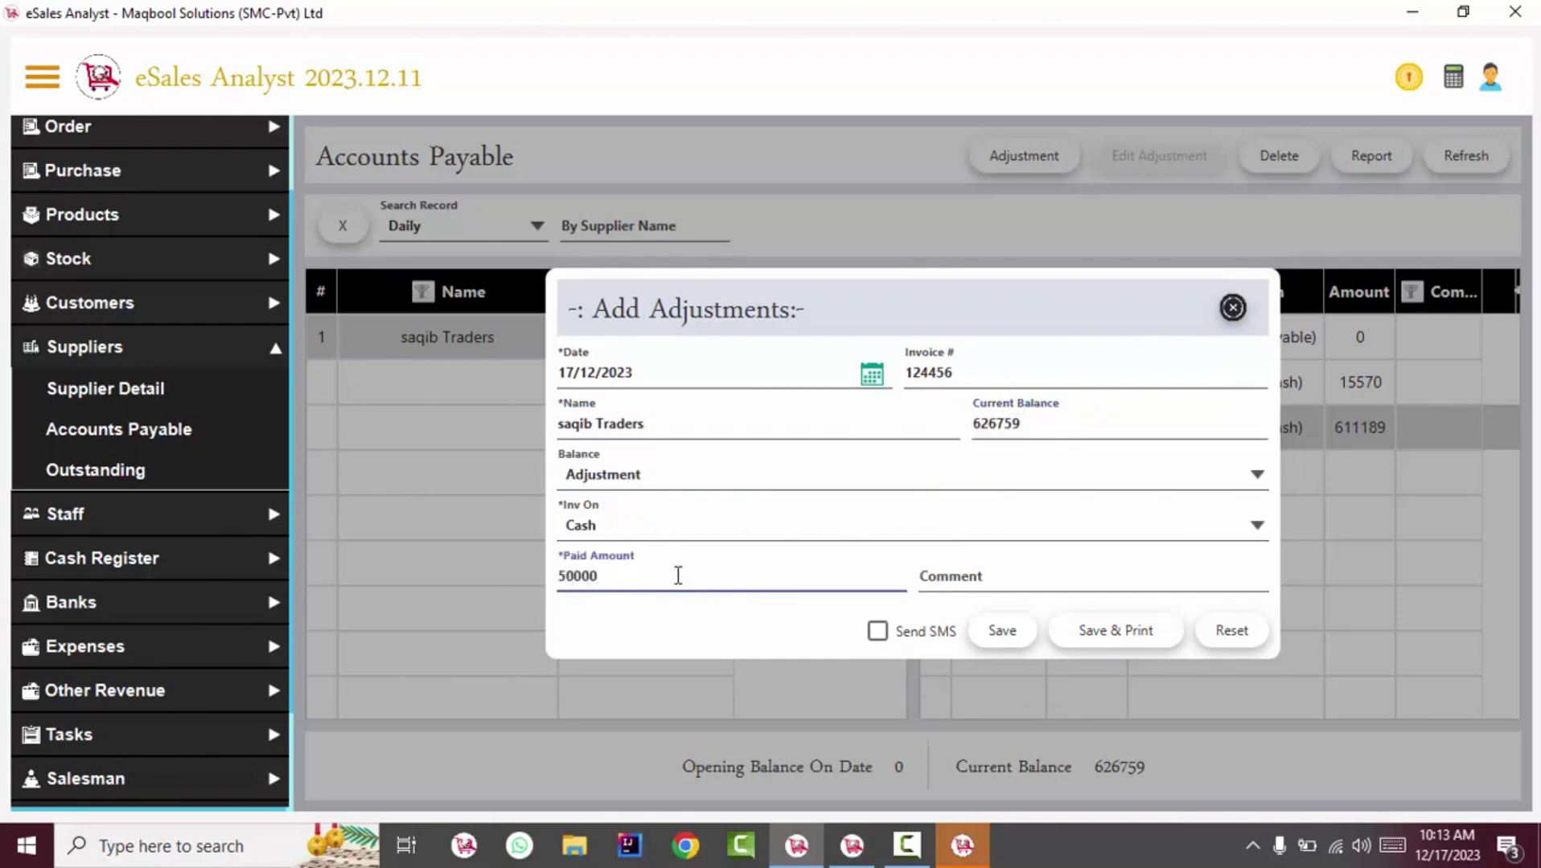
left_click(1061, 580)
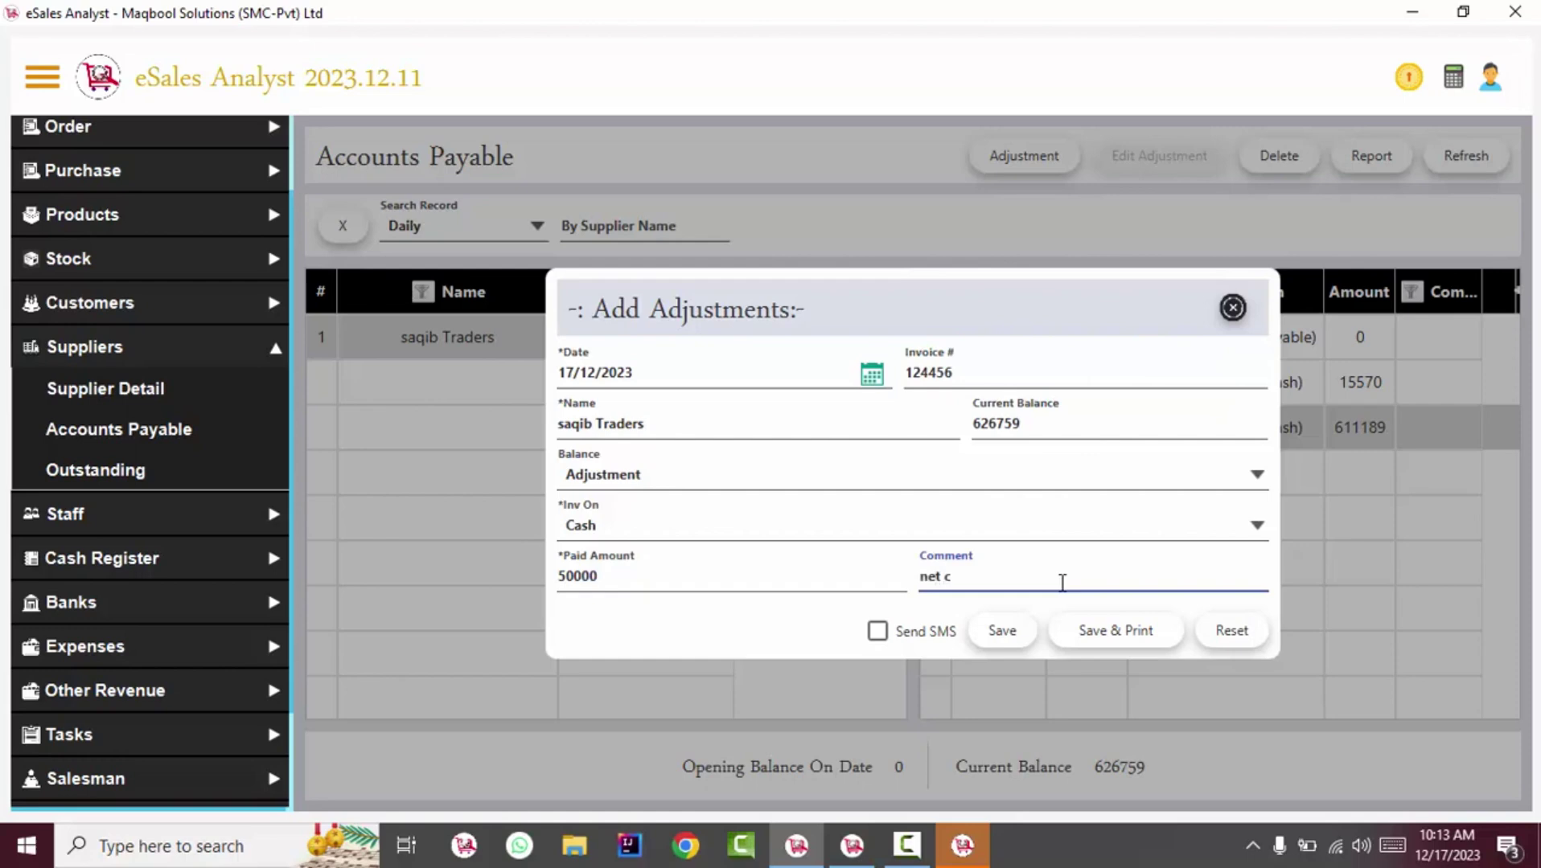
type("net cash paid to tariq sb")
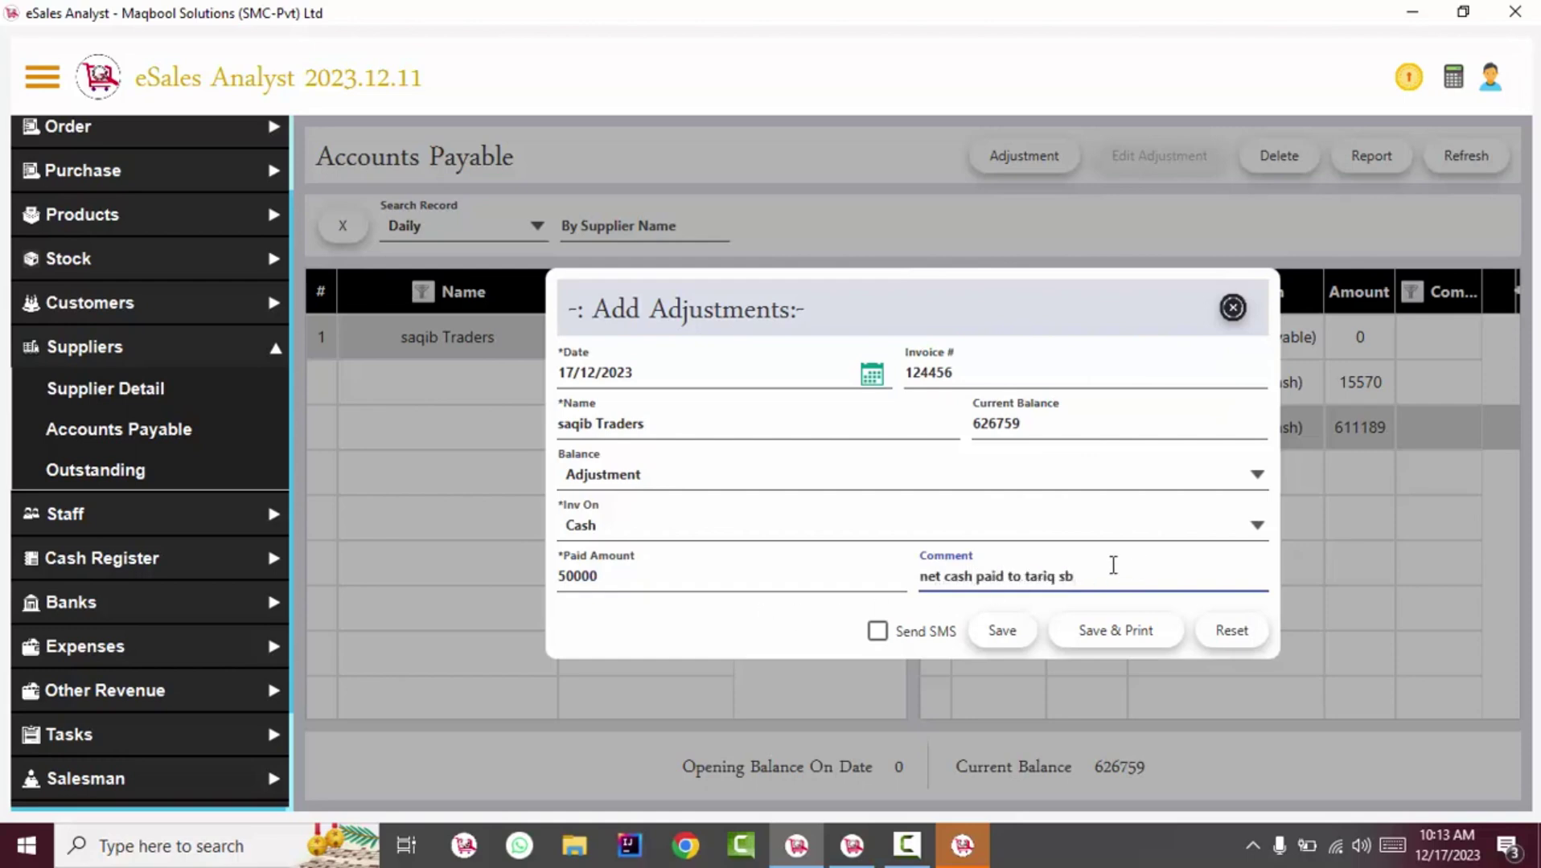
left_click_drag(1112, 568, 859, 554)
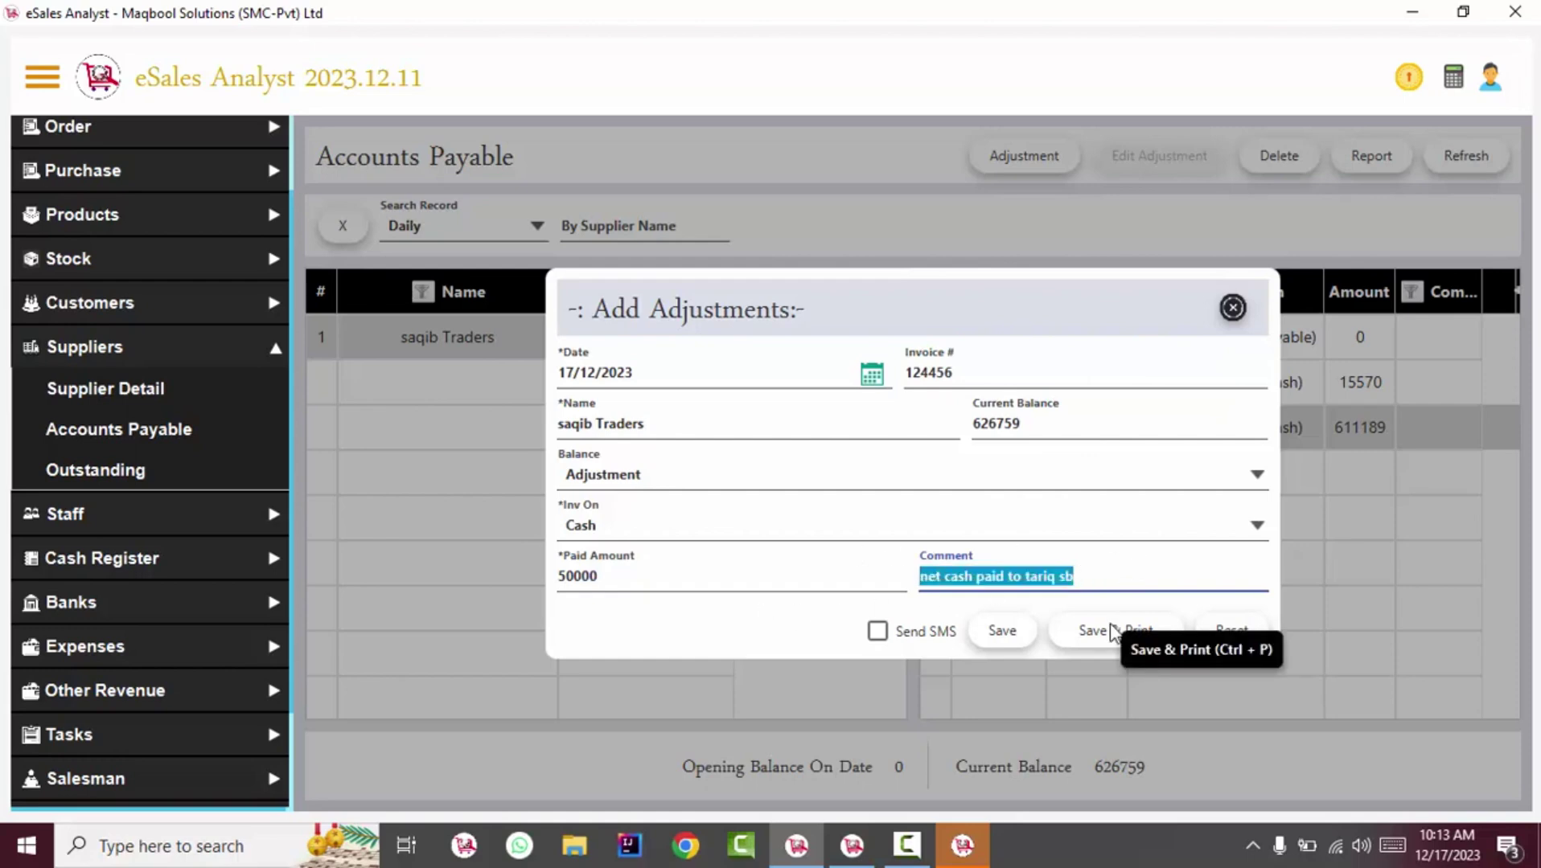
left_click(1002, 635)
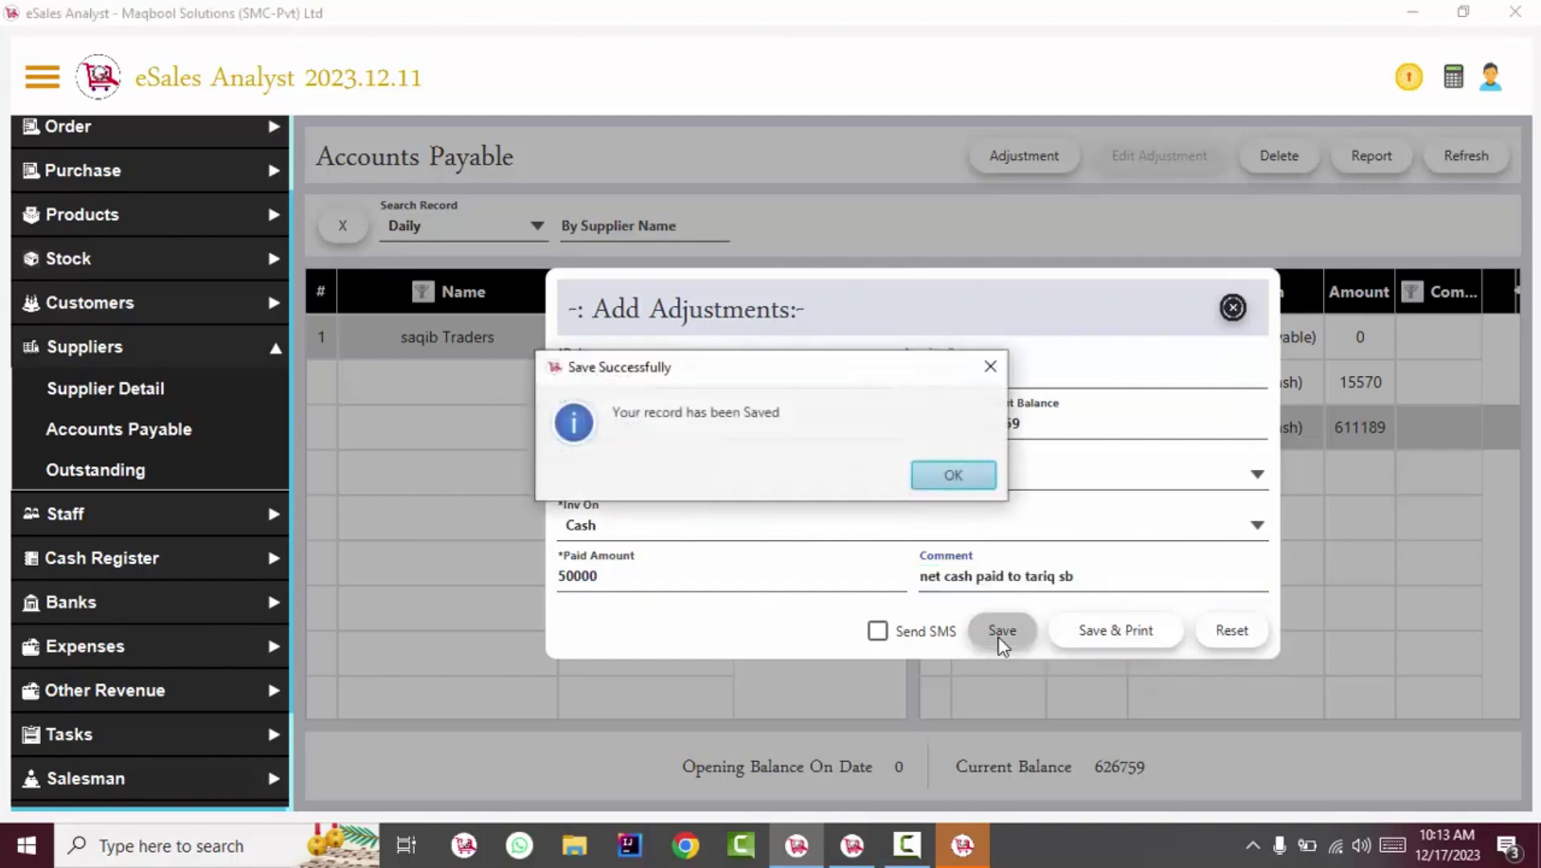
left_click(953, 475)
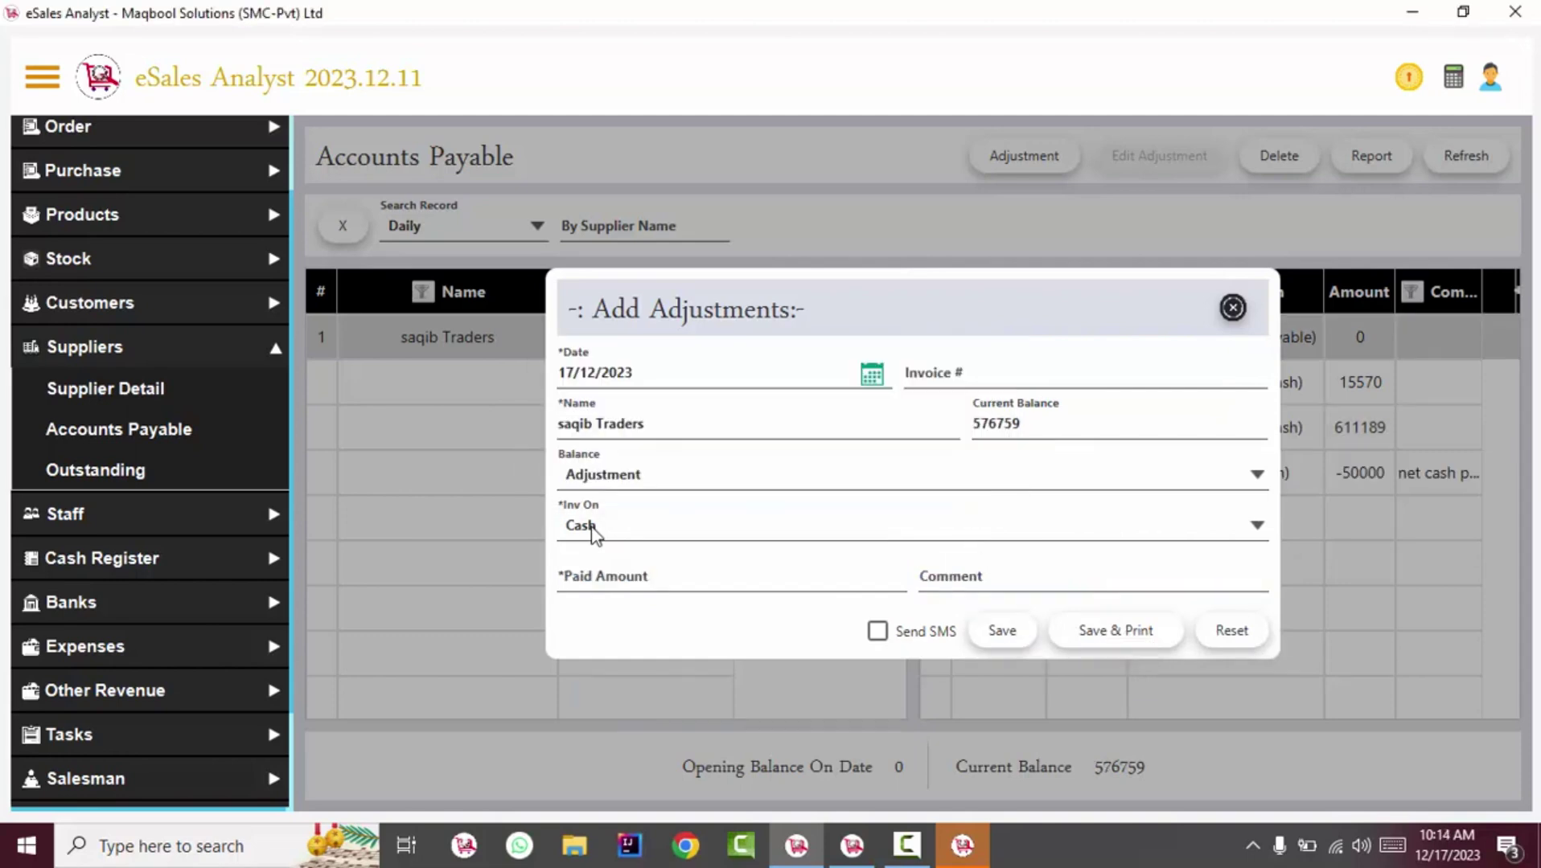
Switch the new saqib Traders adjustment to payment by Bank and choose Habib Bank Limited as the bank
left_click(591, 531)
left_click(593, 596)
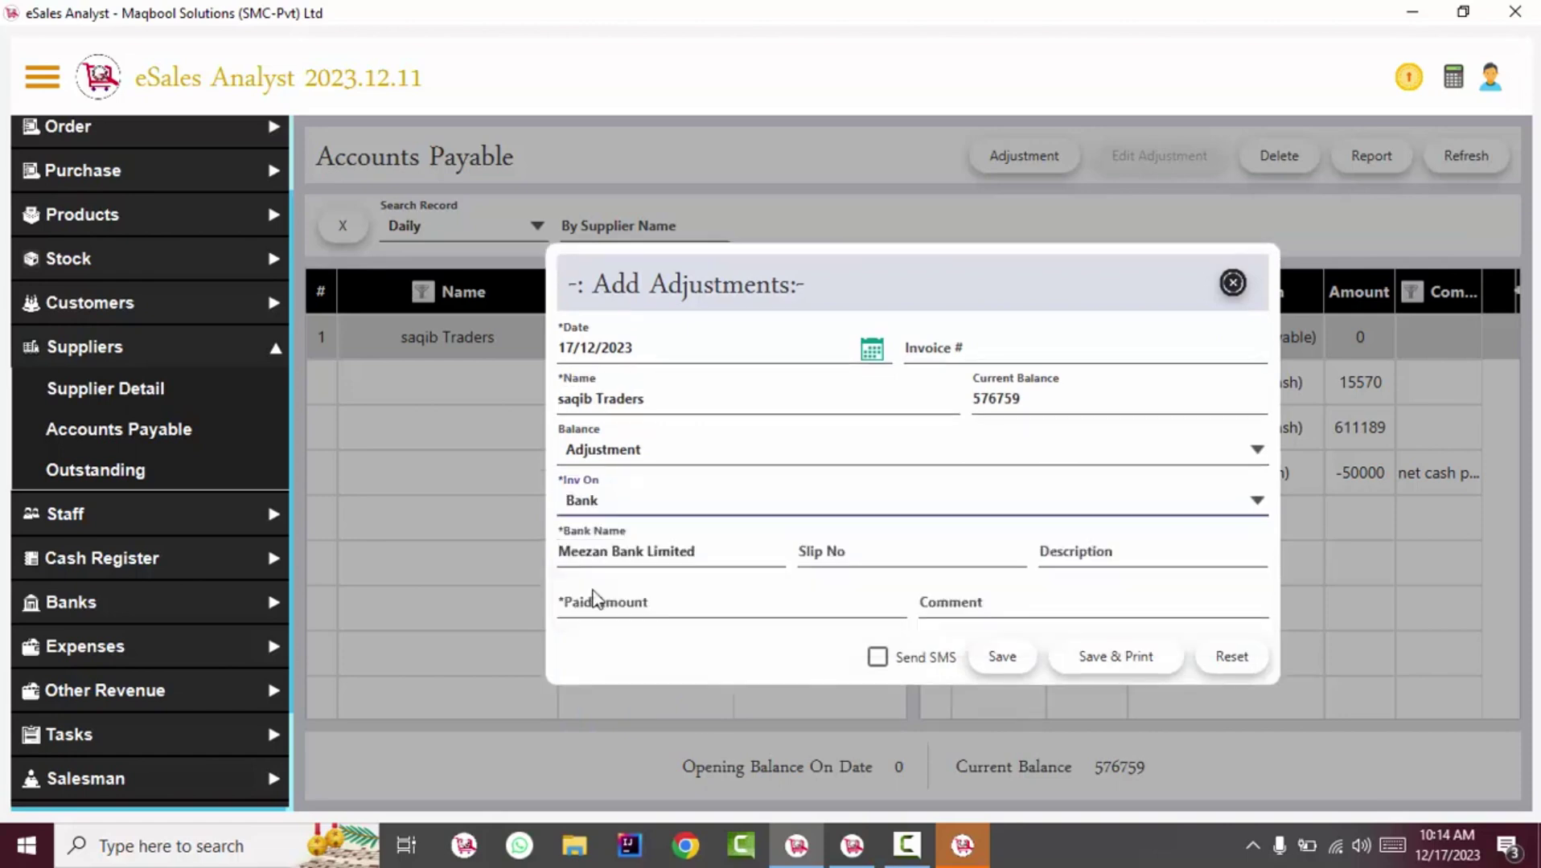
left_click_drag(734, 554, 558, 553)
key("BackSpace")
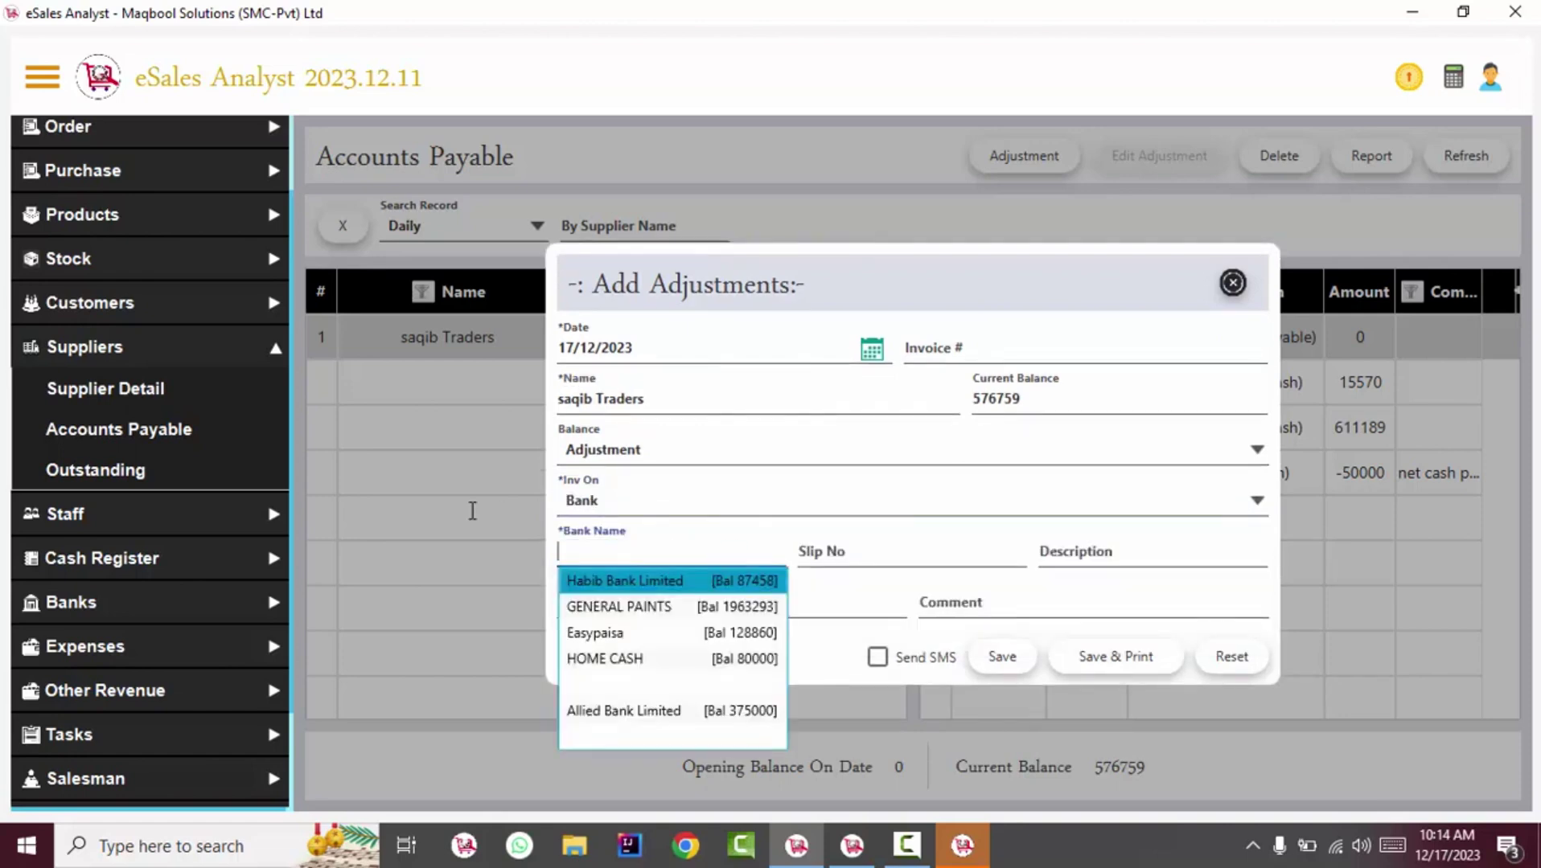
key("Return")
Fill in the slip number and a transfer description, set the paid amount to 45000, and save the bank adjustment
left_click(825, 557)
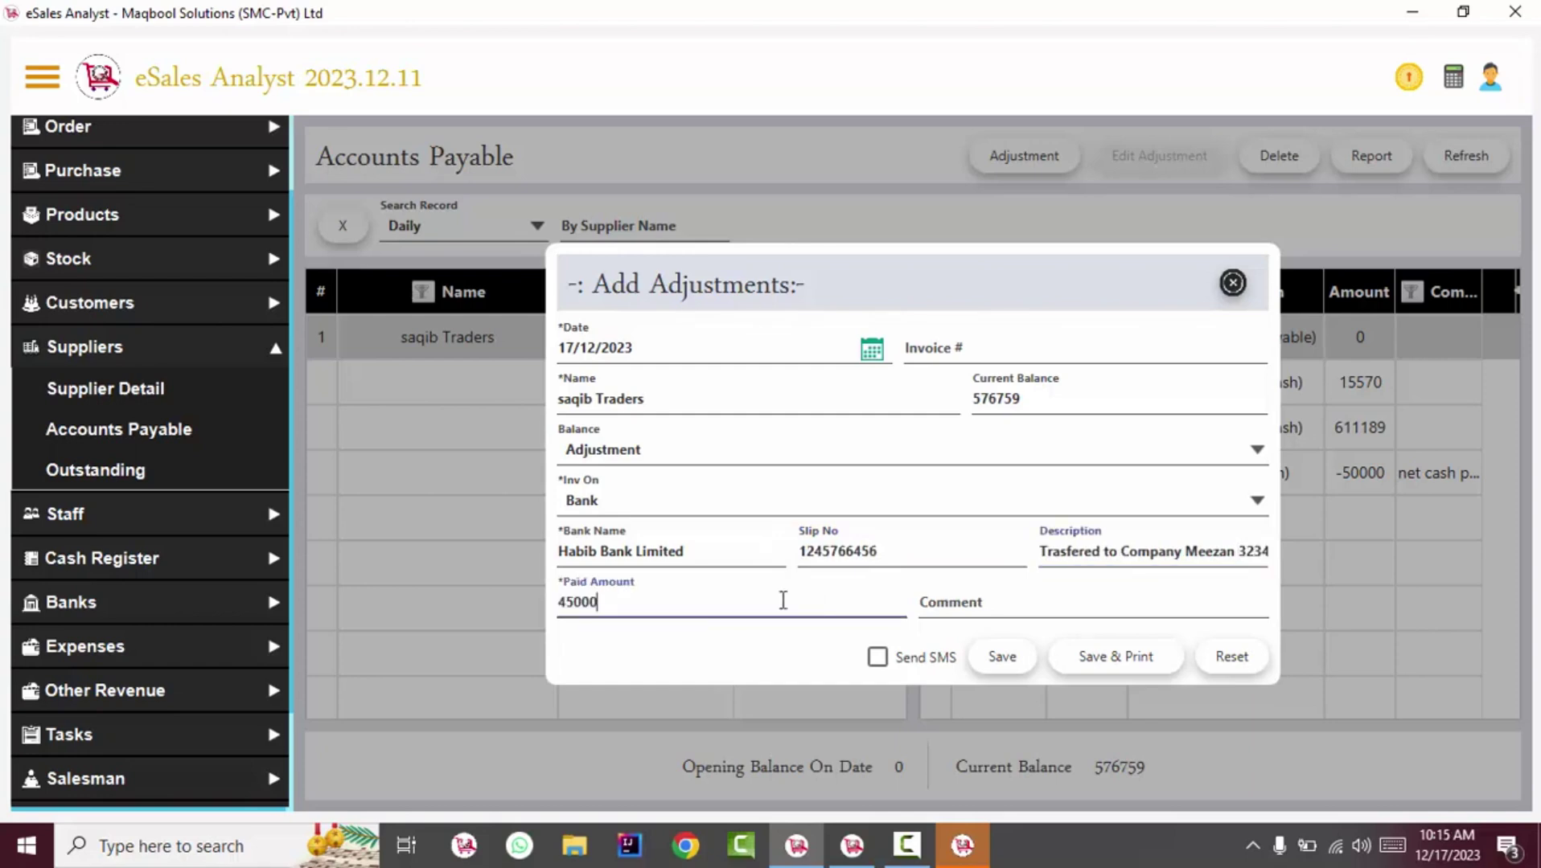
left_click_drag(640, 599, 447, 577)
left_click(989, 658)
key("Return")
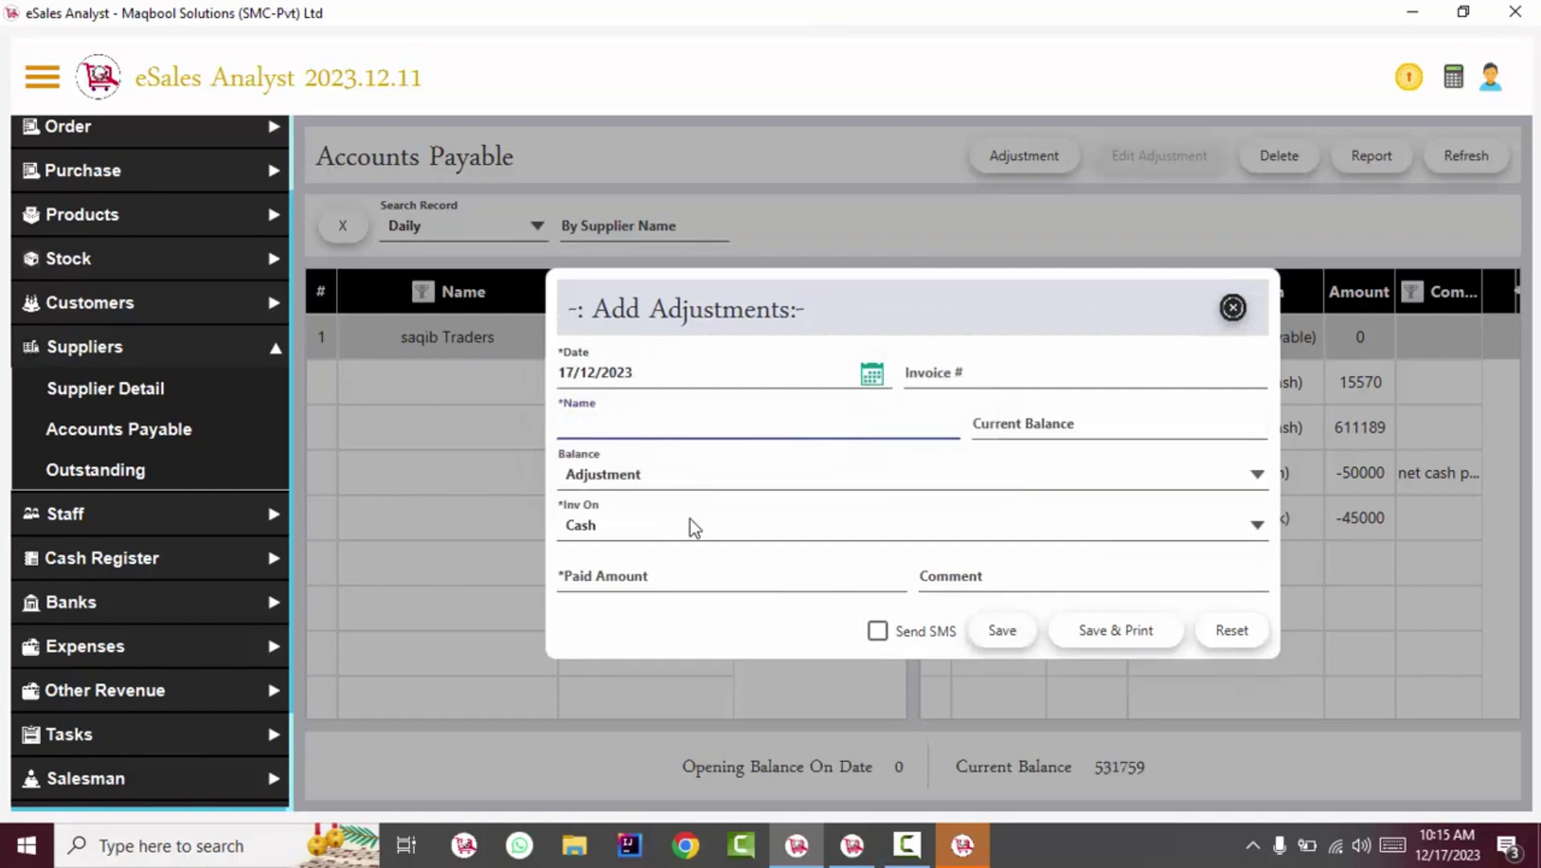
Save a Payable entry of 50000 for saqib Traders with the comment Stock of Paints and check it in the ledger
left_click(648, 480)
left_click(625, 553)
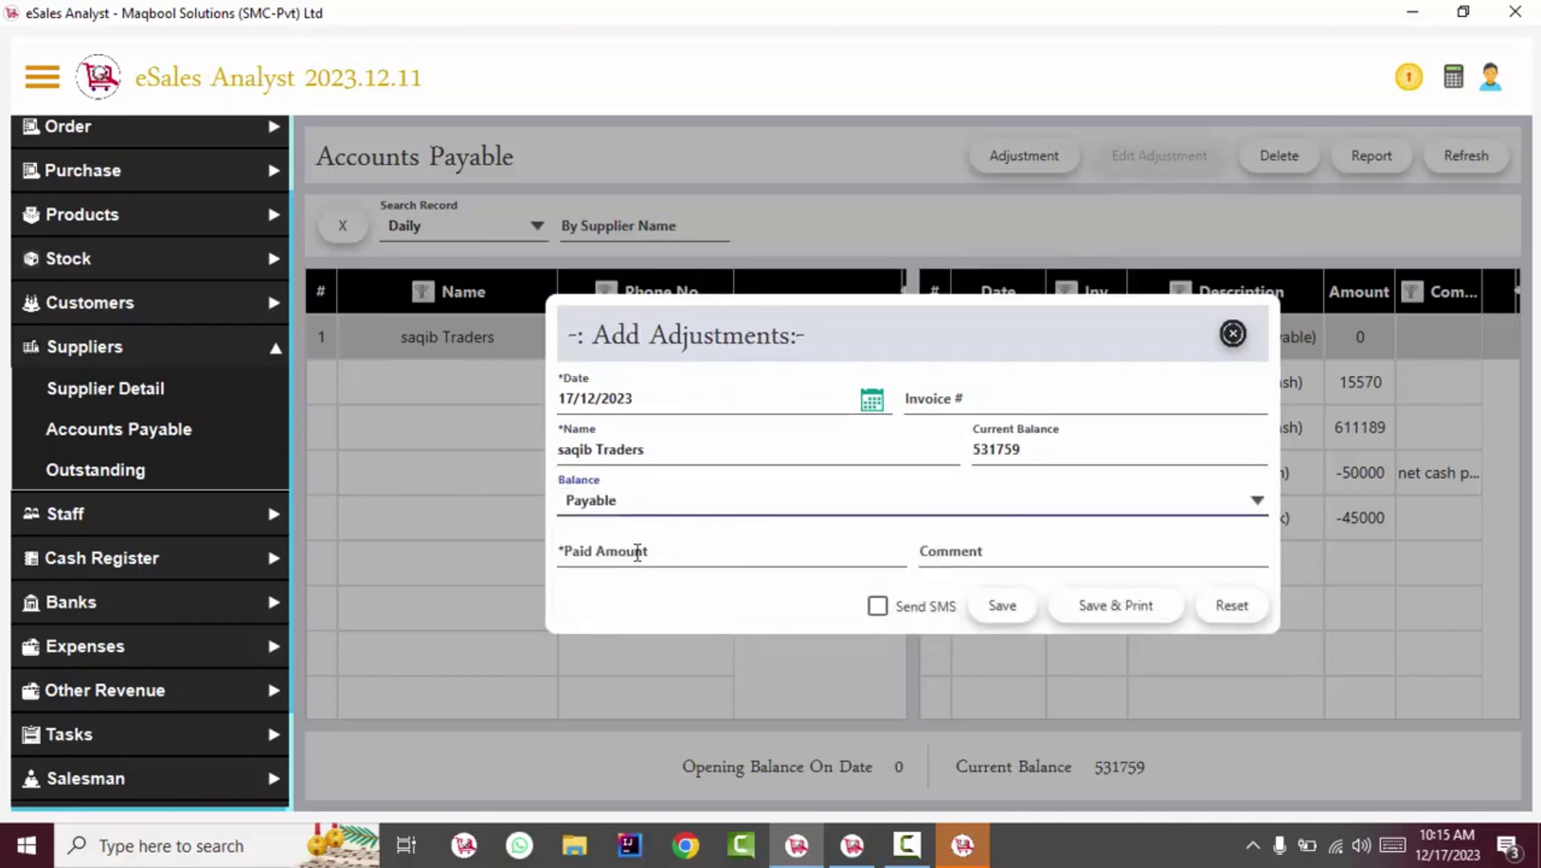
left_click(637, 555)
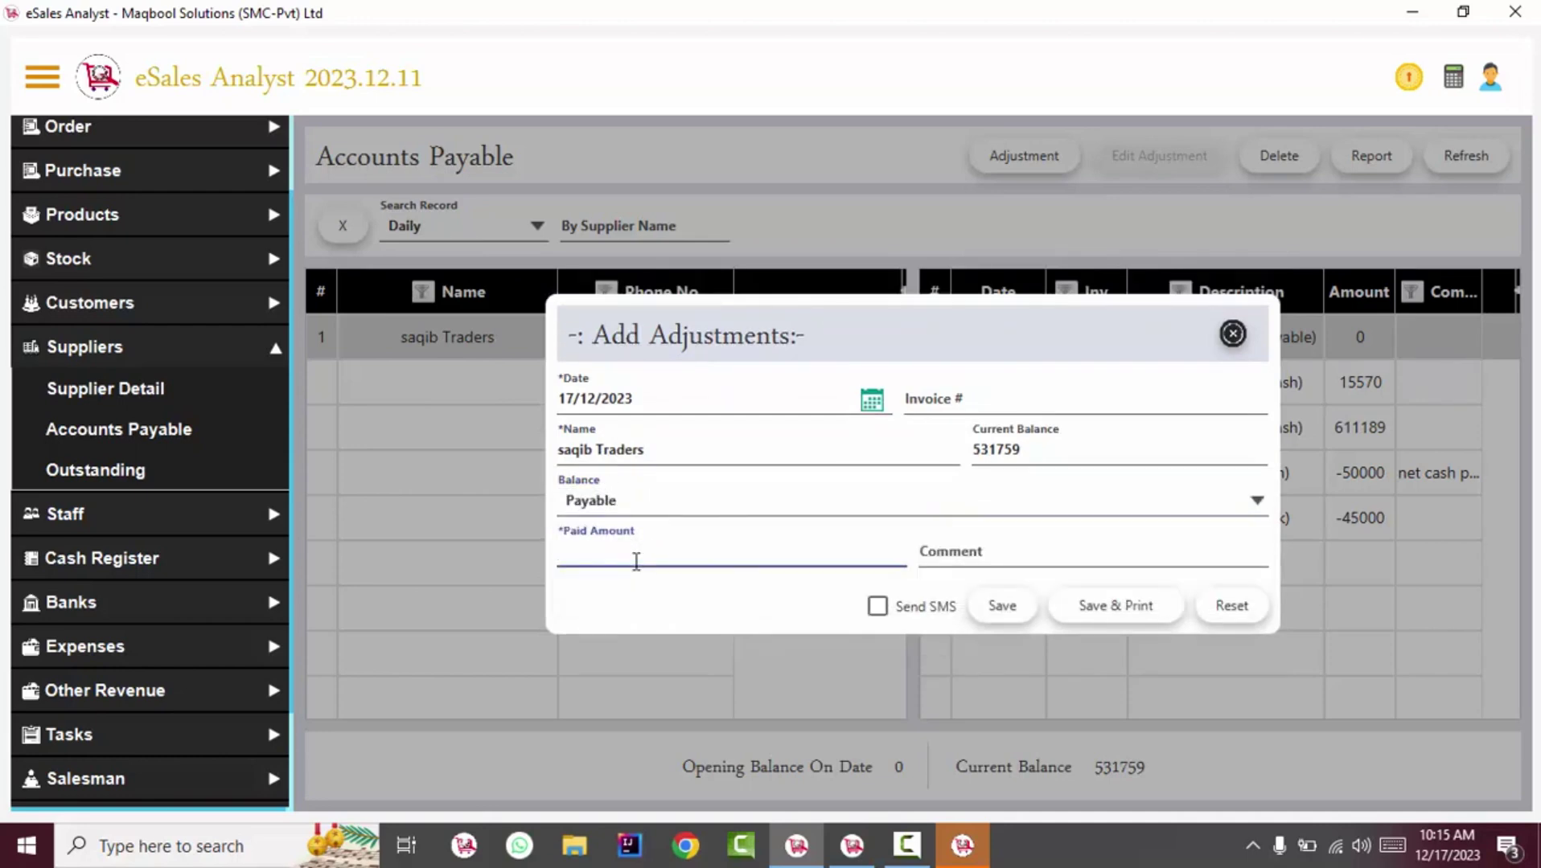
type("50000")
left_click_drag(630, 551, 522, 541)
left_click(964, 552)
type("Stock of Paints")
left_click_drag(1015, 551, 299, 276)
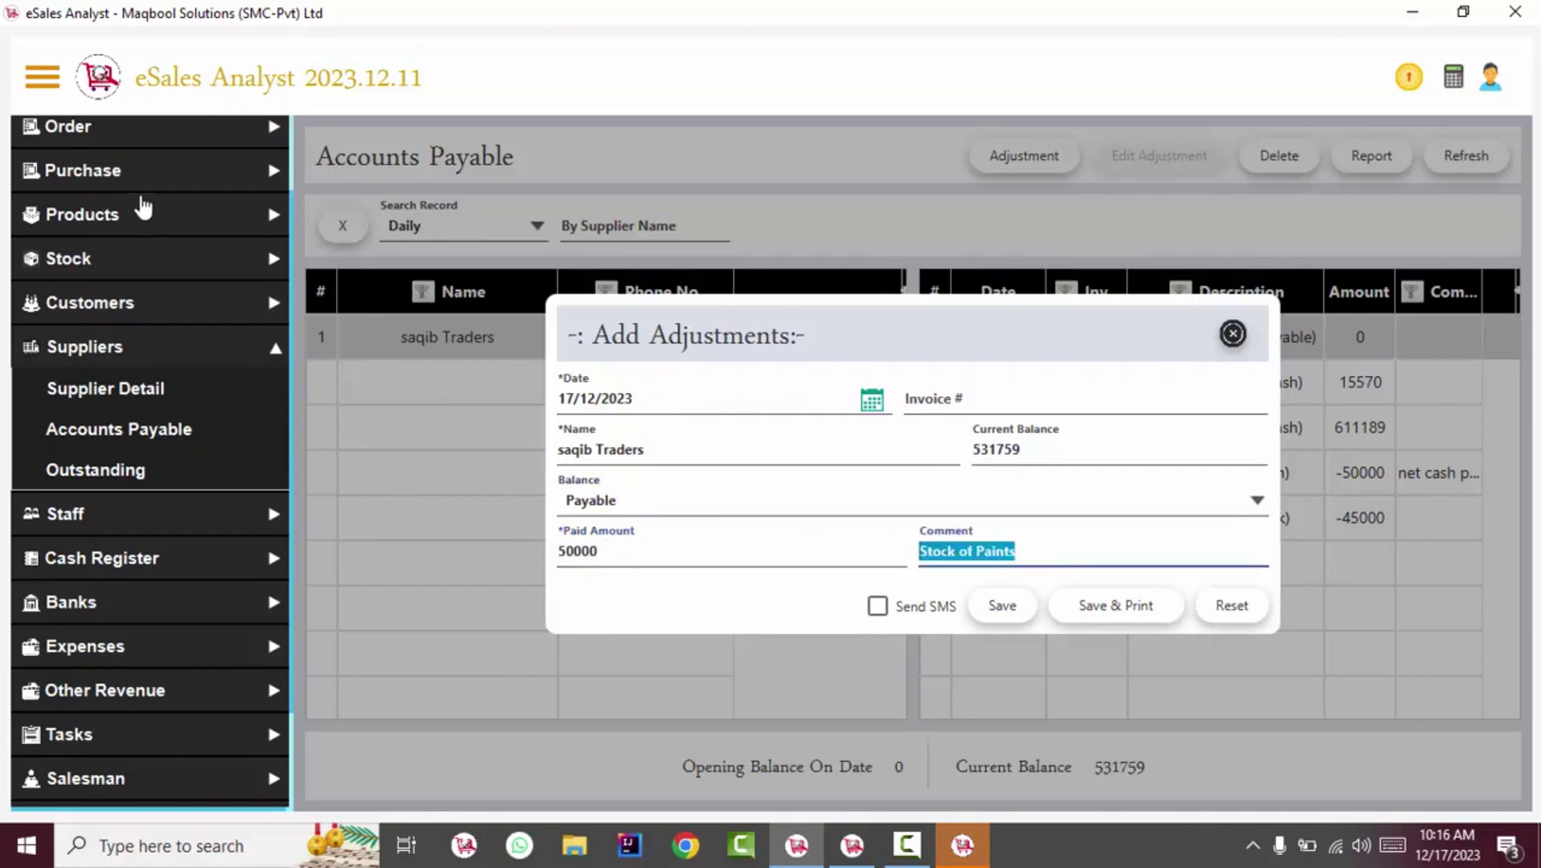
key("Return")
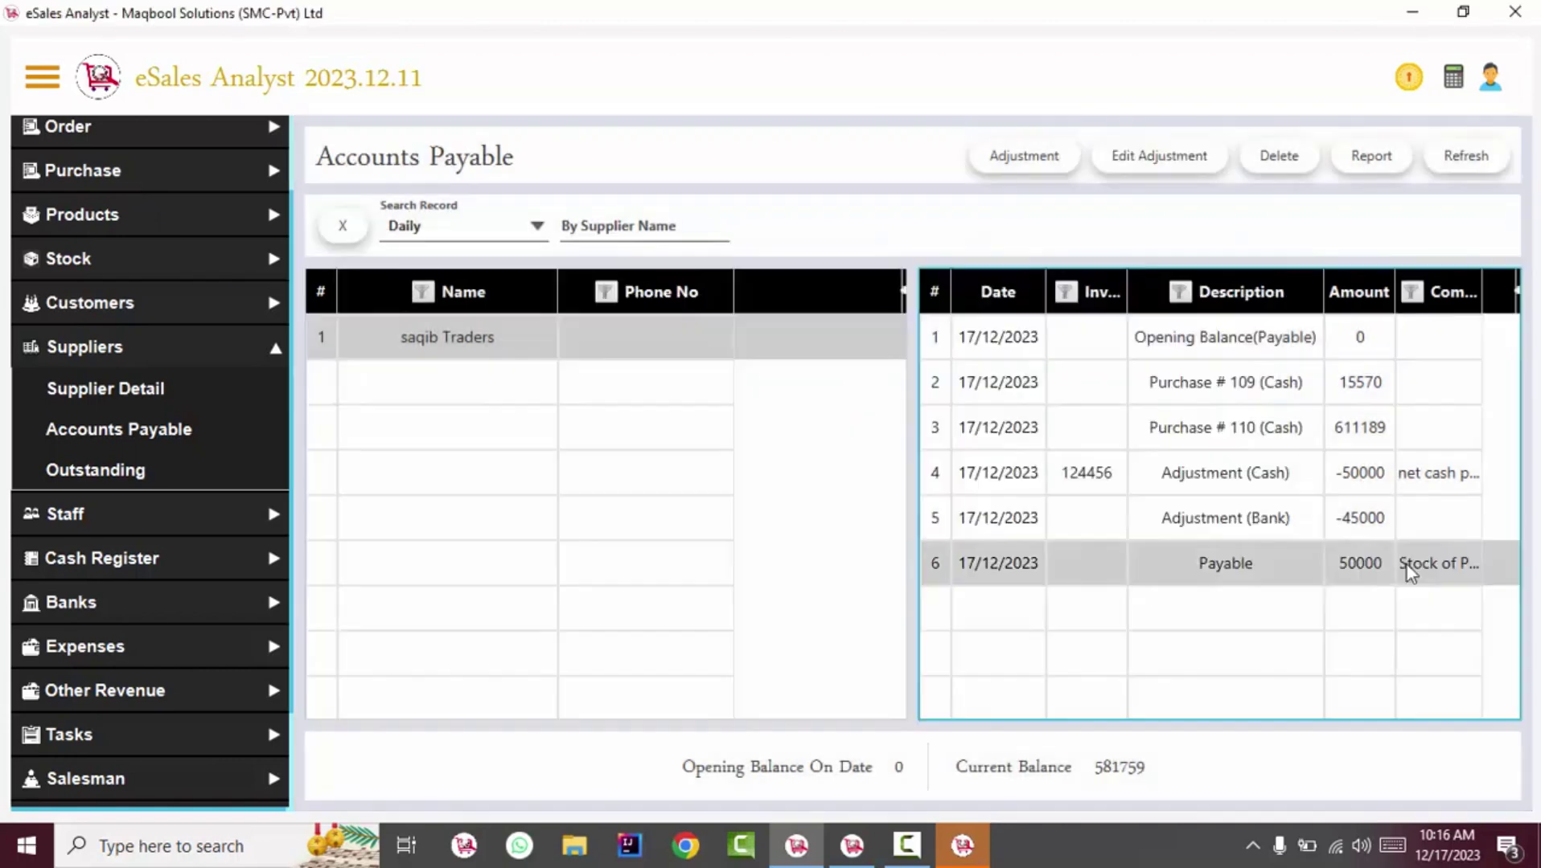
left_click(1381, 514)
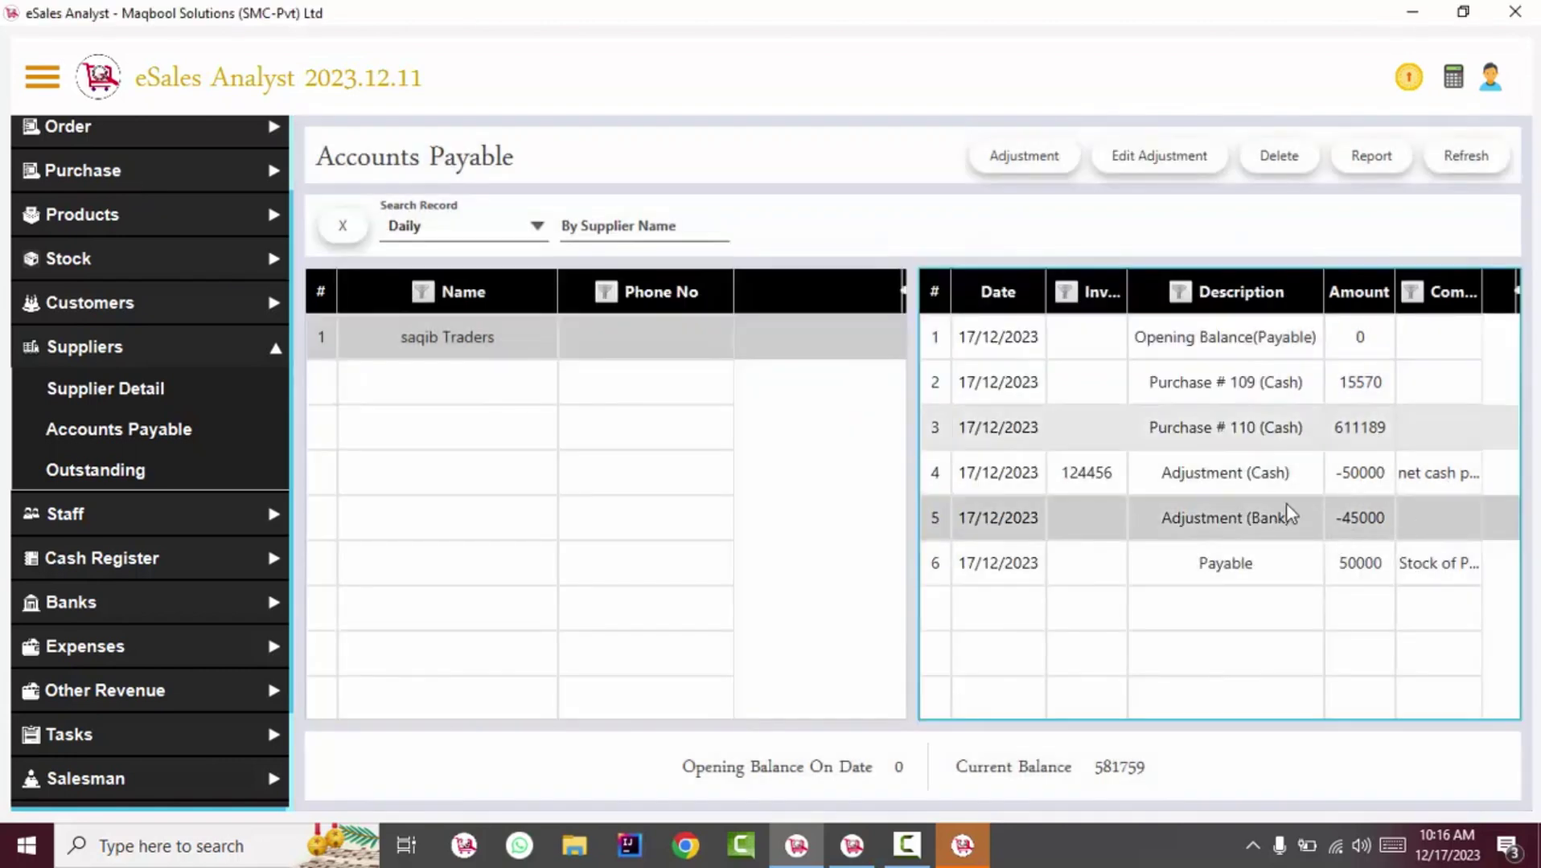
left_click(1272, 567)
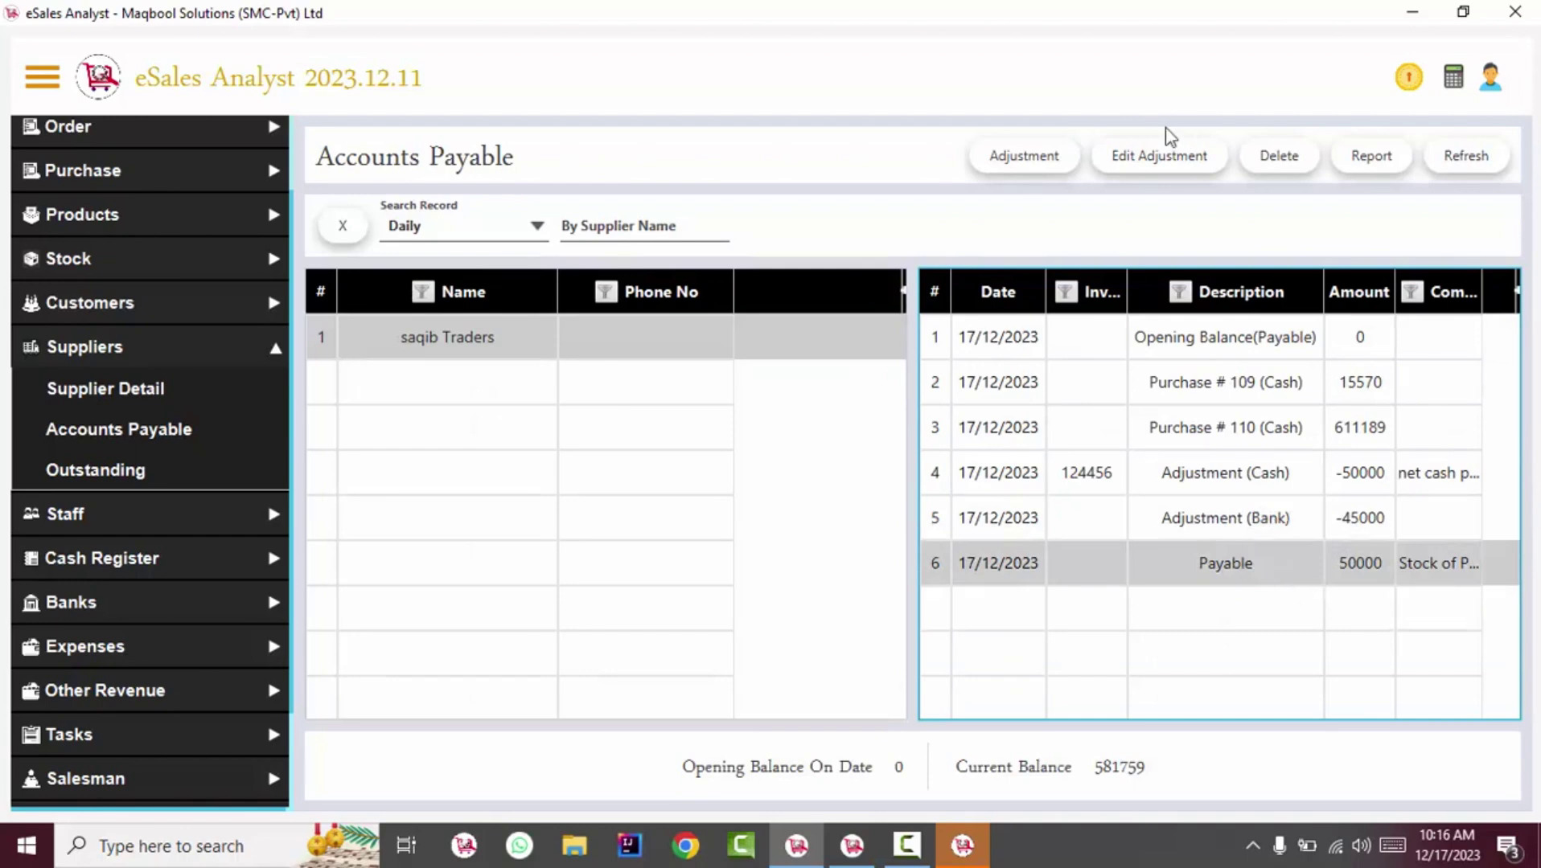
Start a new adjustment for saqib Traders with Discount as the balance type
left_click(1037, 149)
type("saqib")
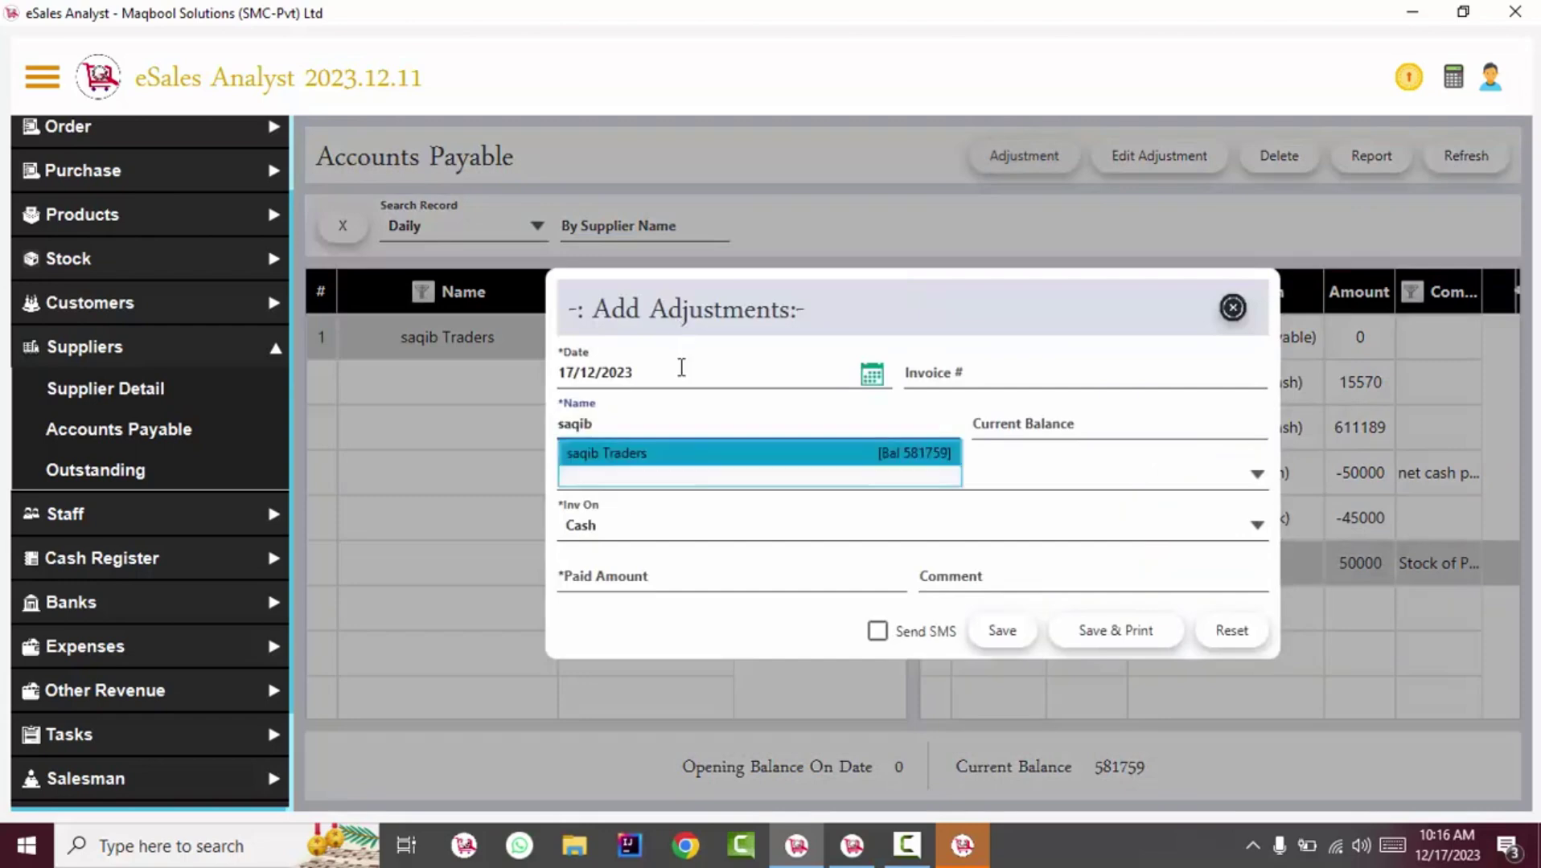
key("Return")
left_click(636, 480)
left_click(614, 583)
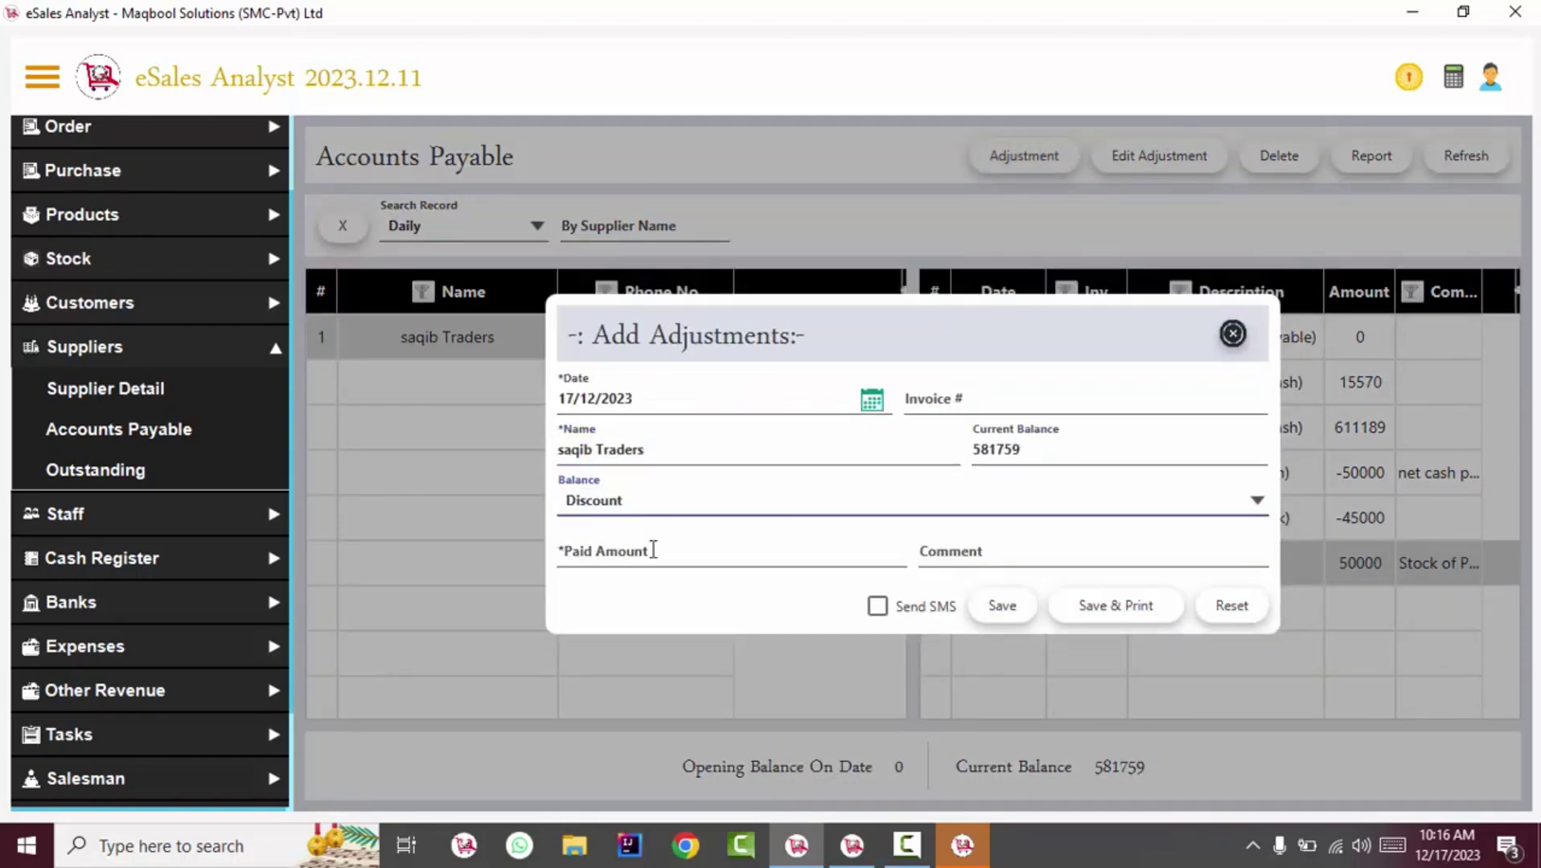
Set the discount amount to 12000 with the comment Yearly 2% Discount, save the entry and close the adjustment form
left_click(588, 547)
type("12000")
left_click(957, 546)
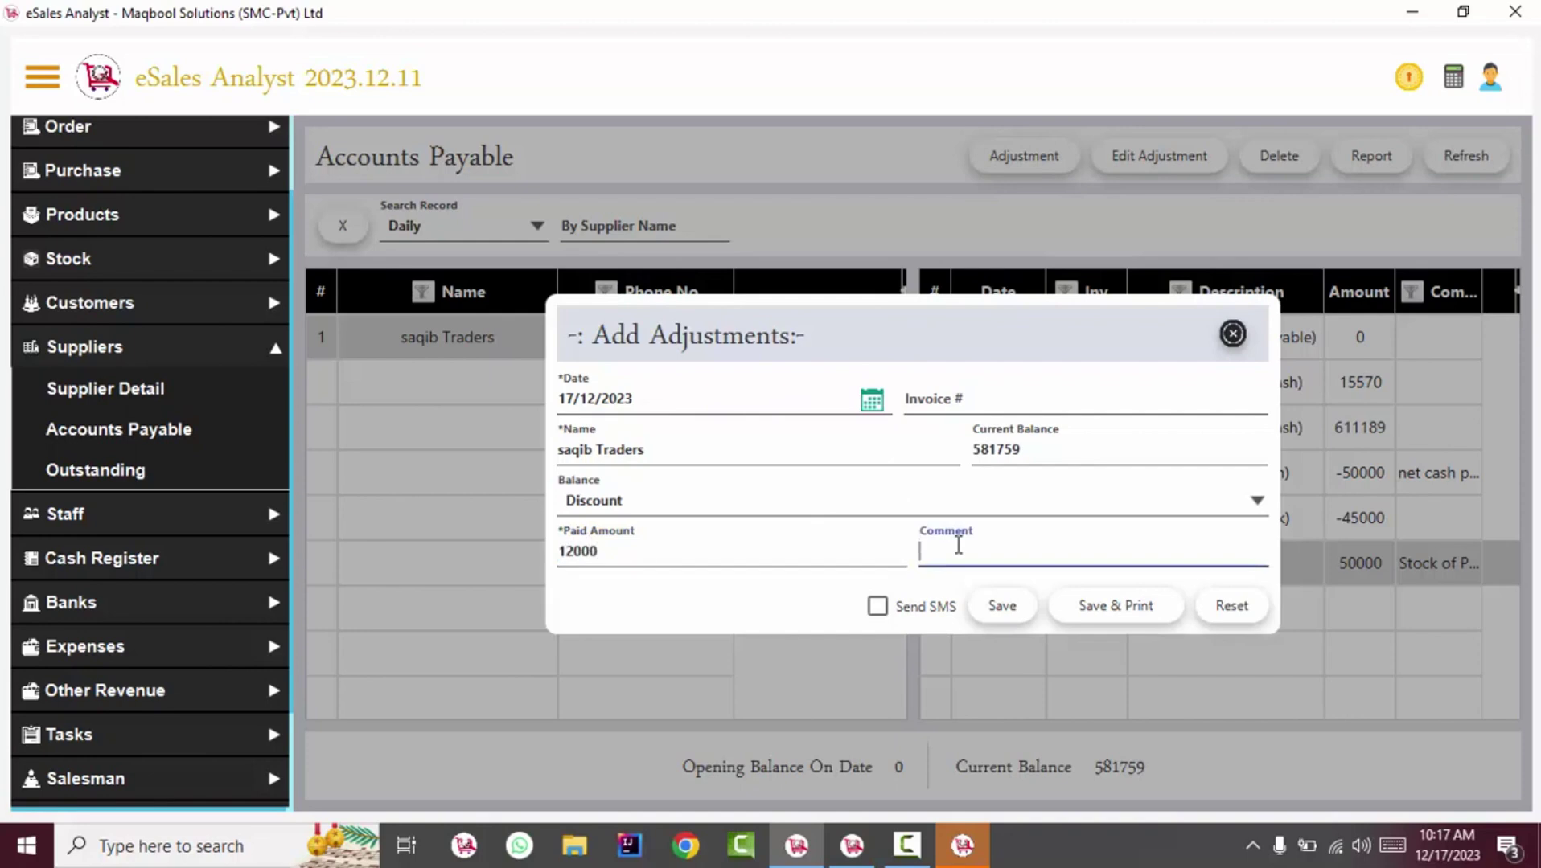
type("Yearly-2% Discount")
left_click(1001, 607)
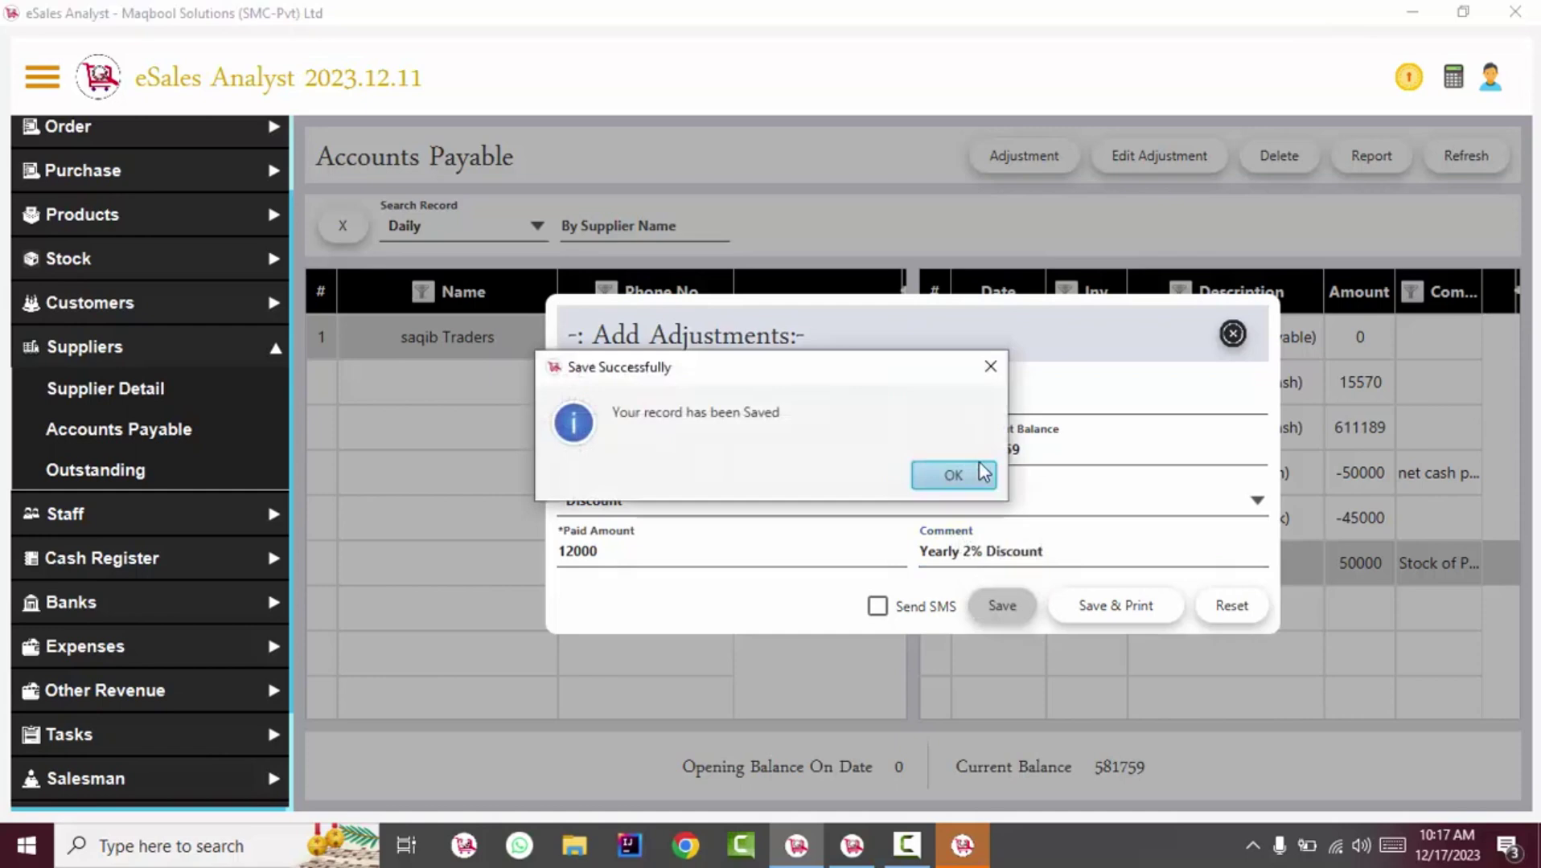
left_click(982, 474)
left_click(1232, 307)
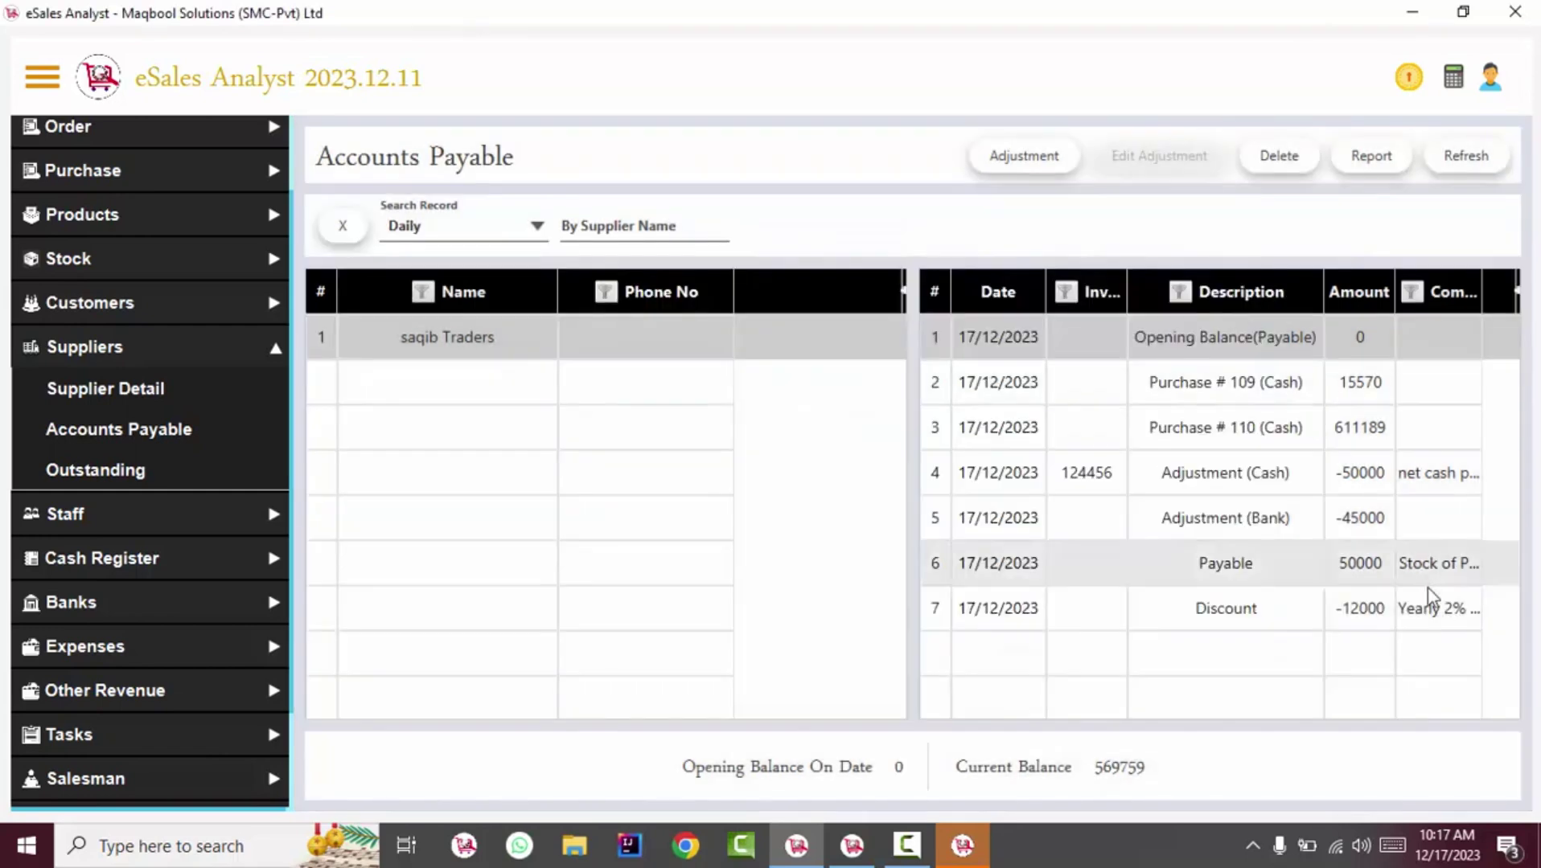
left_click(1186, 615)
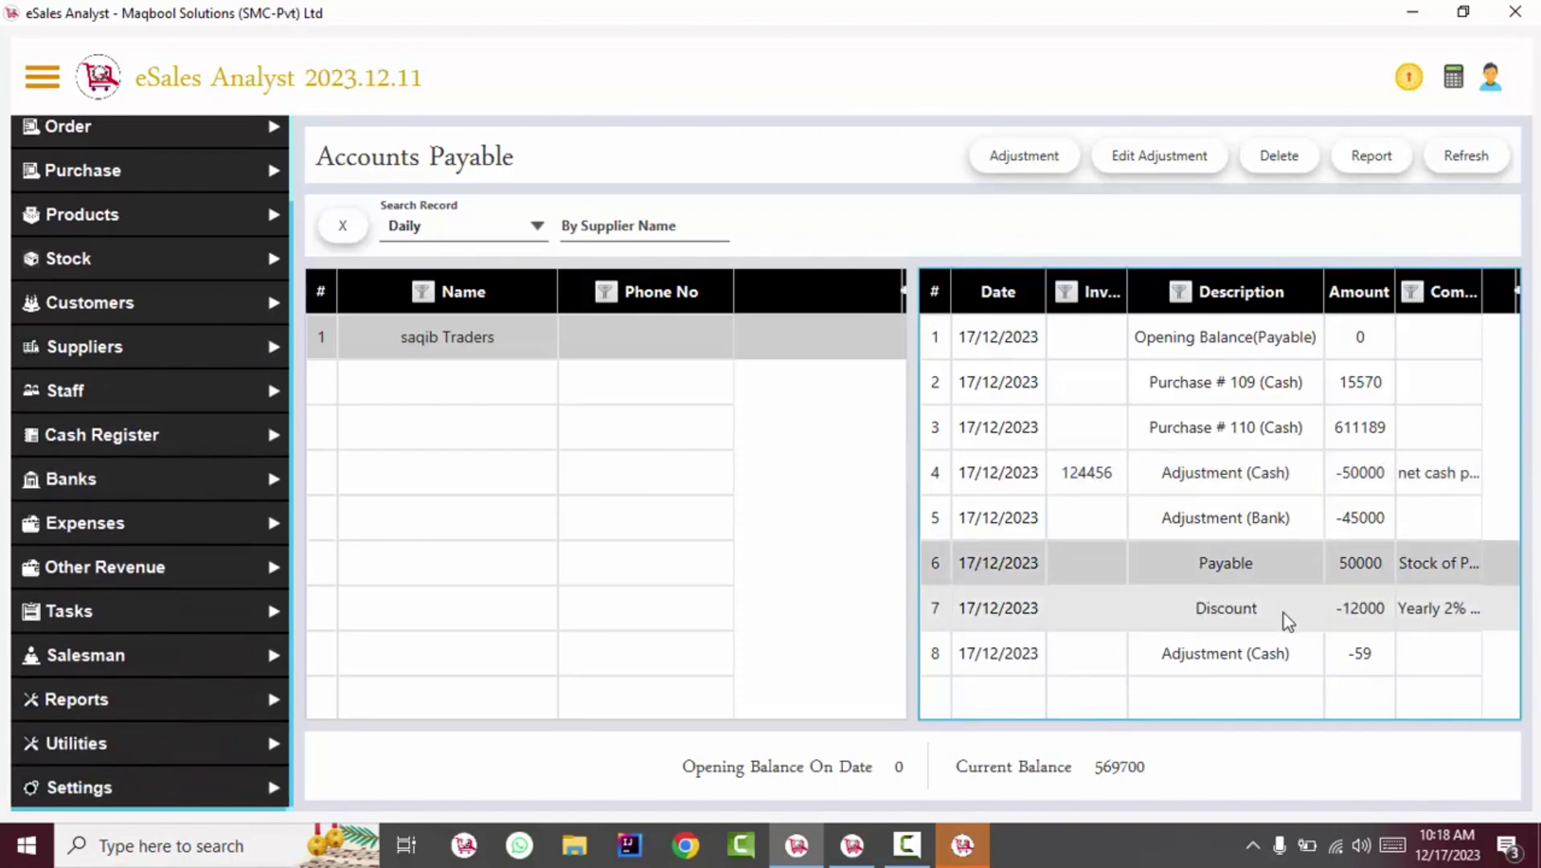
left_click(1202, 514)
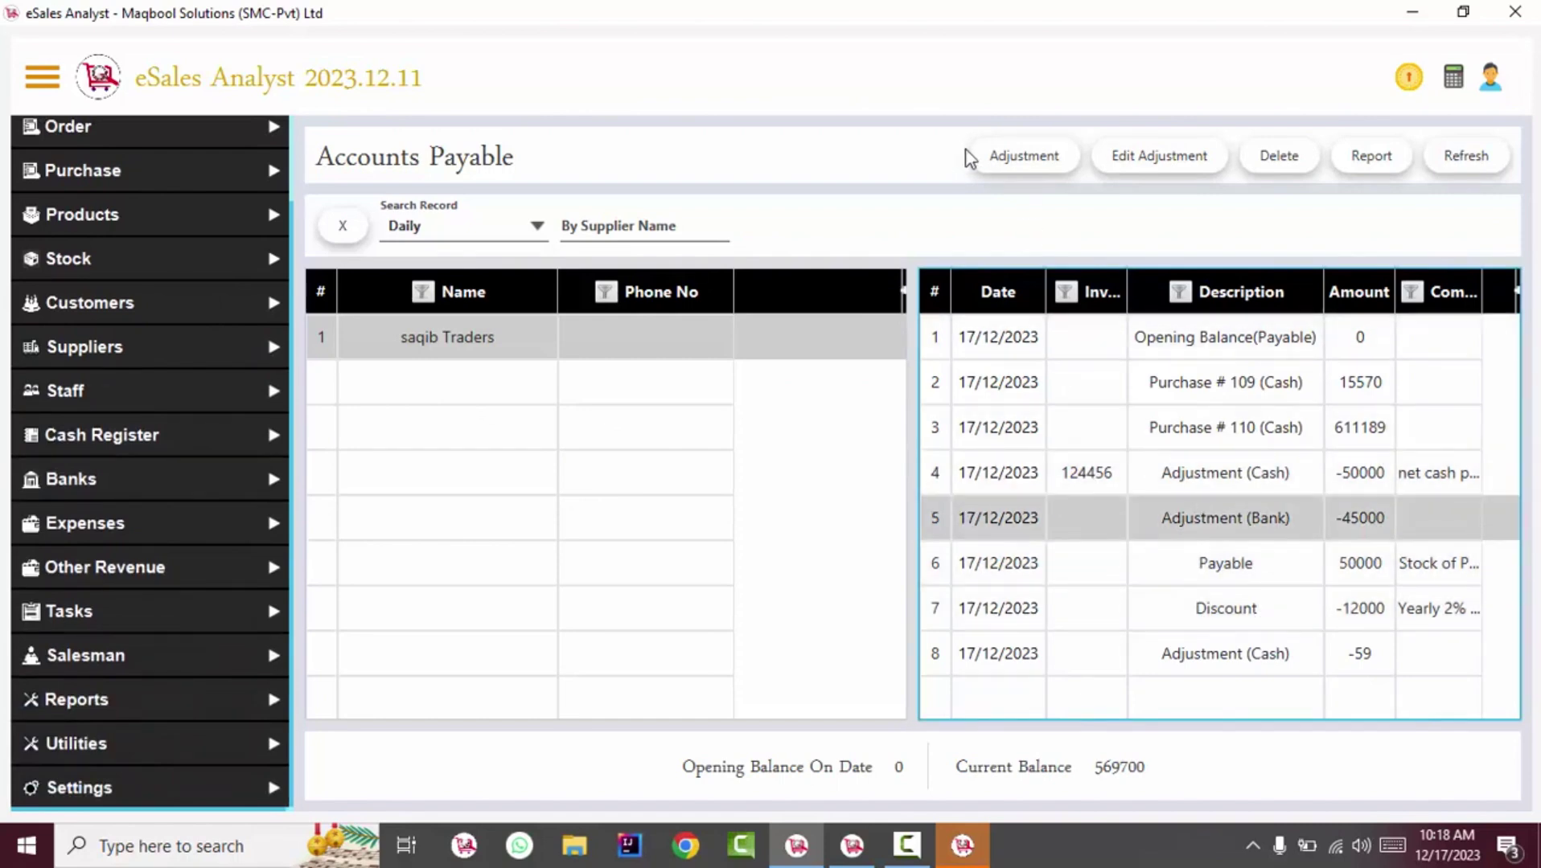
left_click(1146, 474)
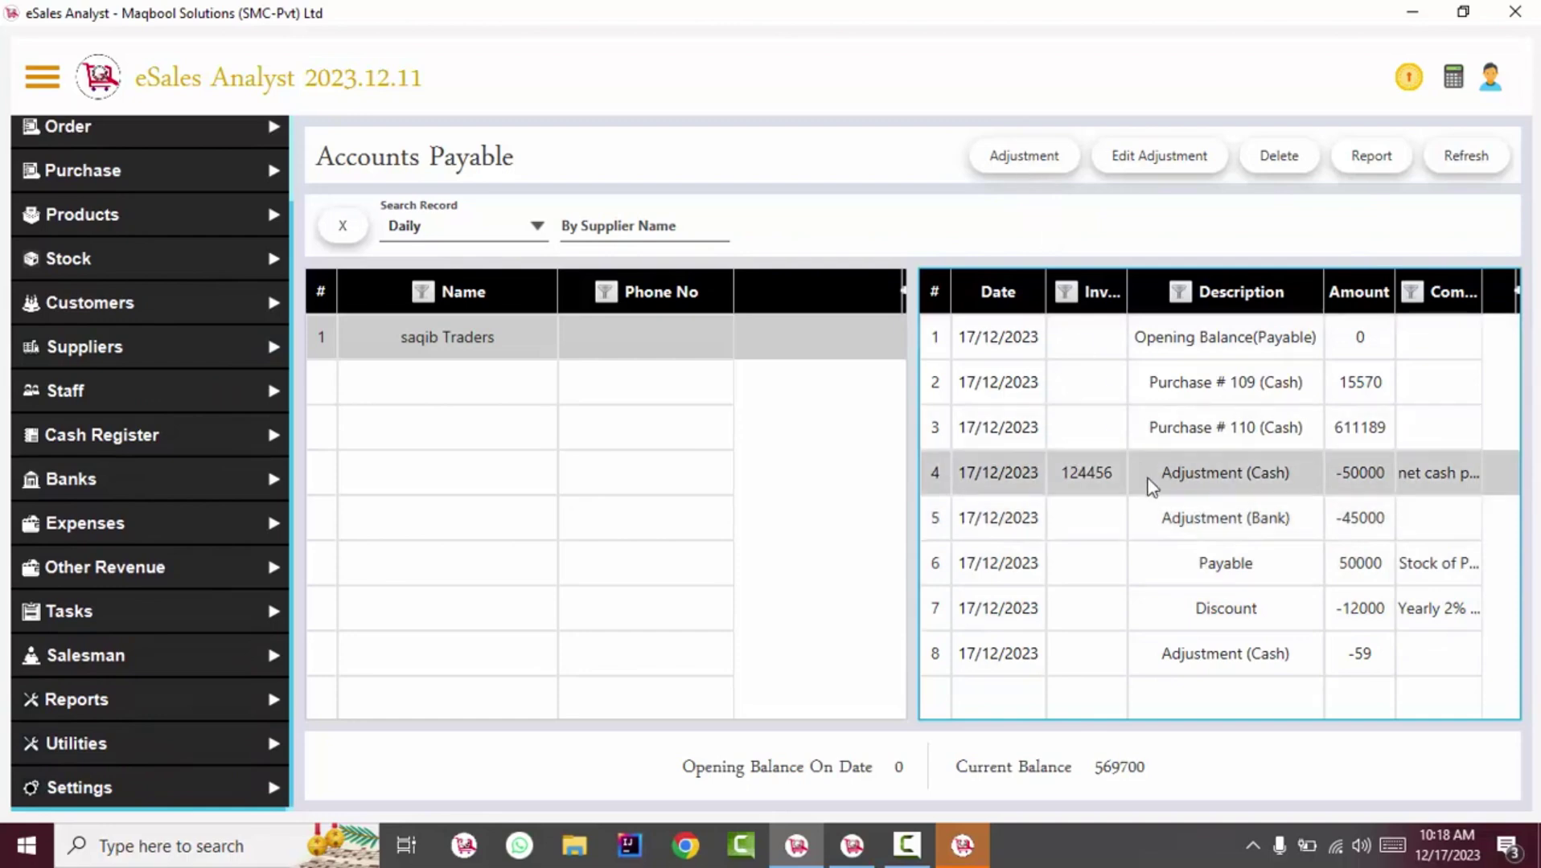
left_click(1035, 155)
left_click(1232, 308)
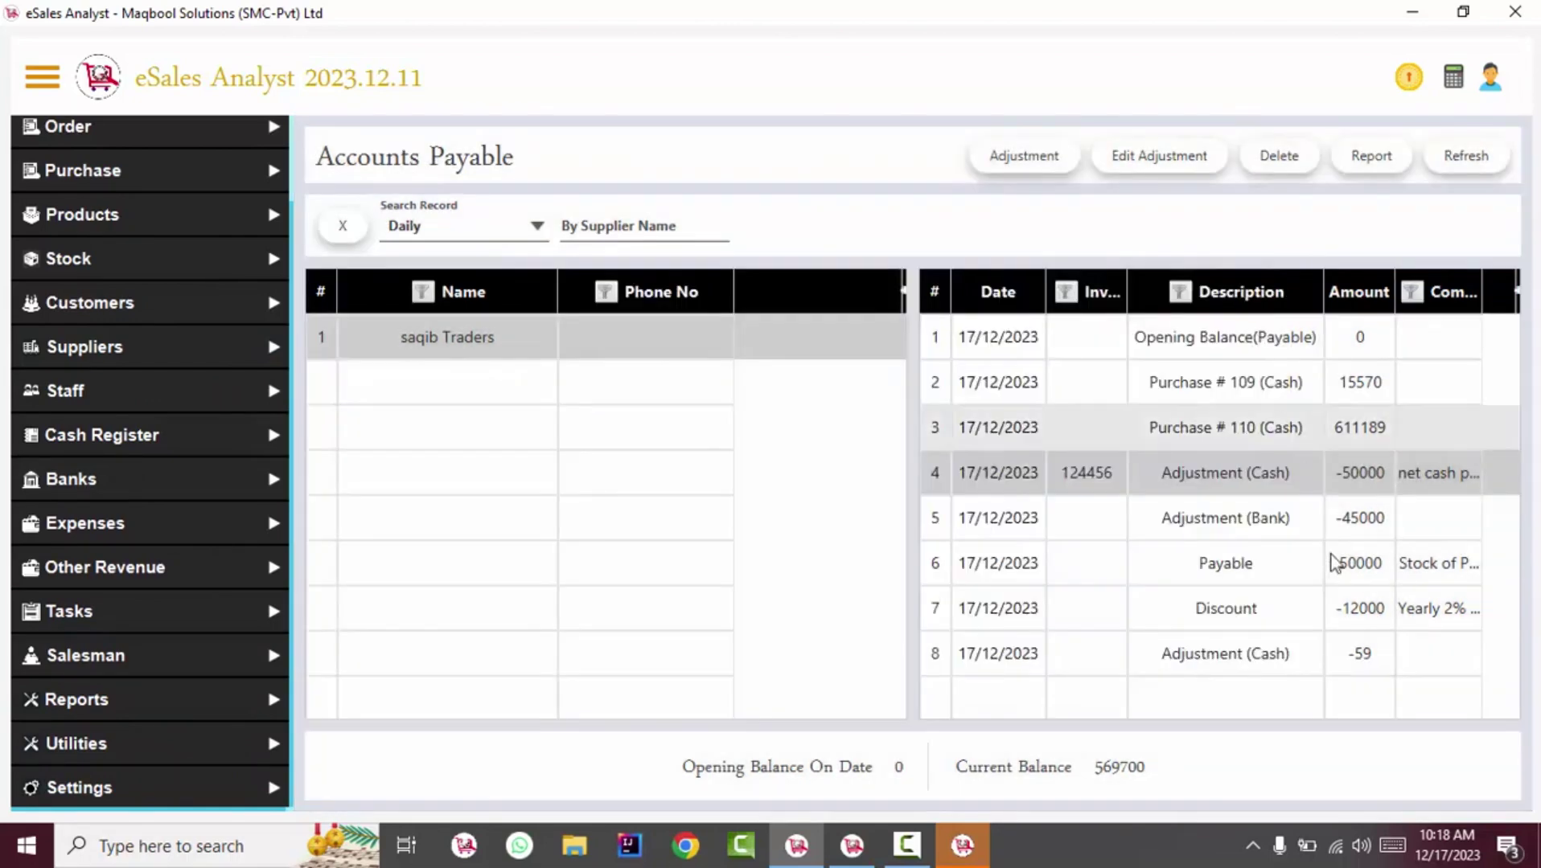
Delete the Discount entry from the supplier's ledger, giving 2123 as the remarks
left_click(1325, 627)
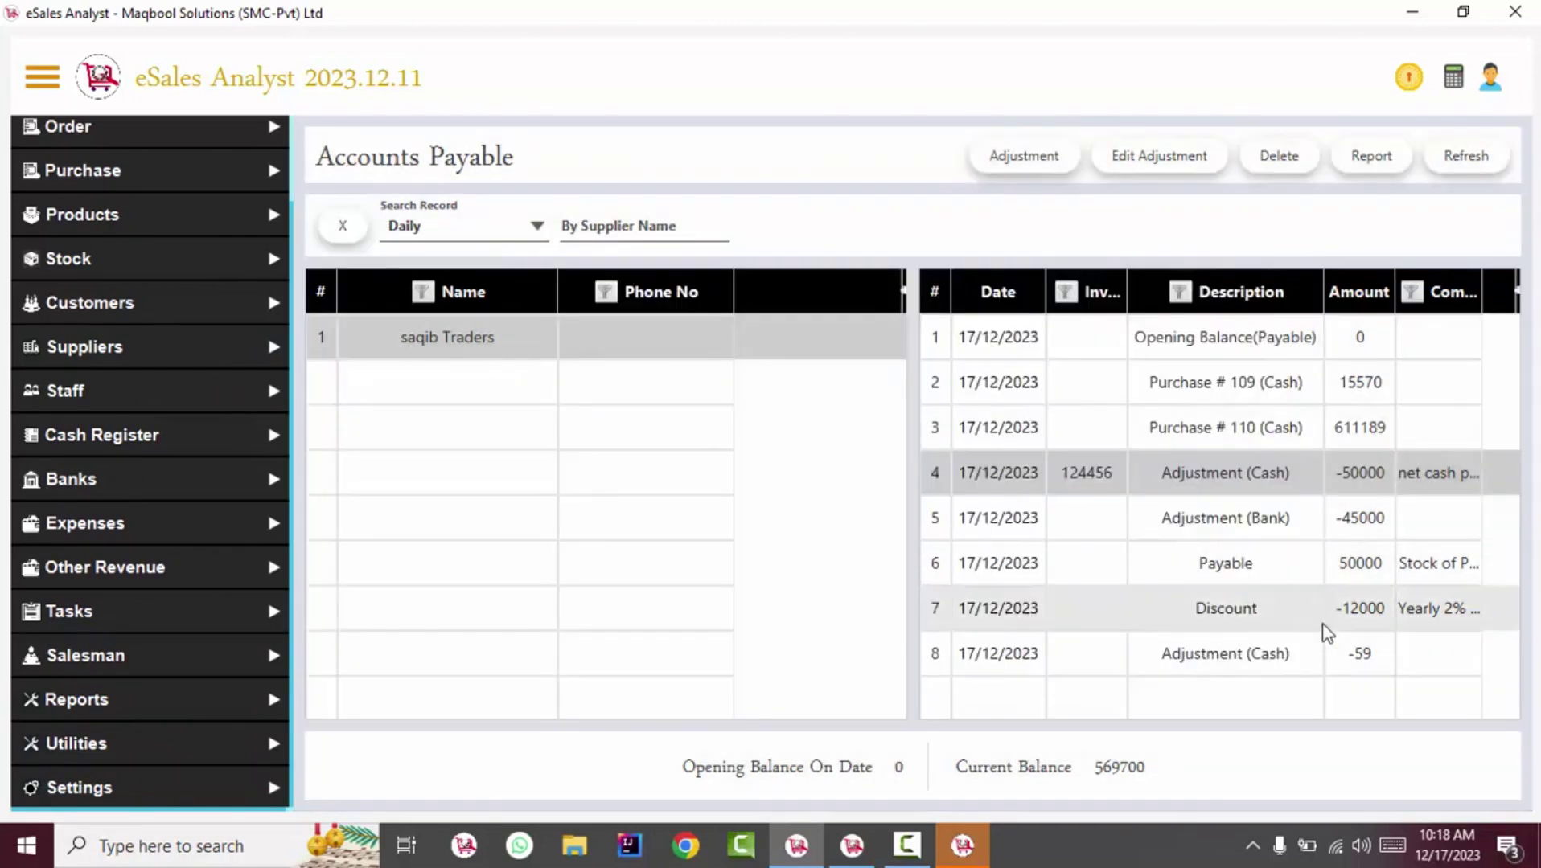
left_click(1265, 153)
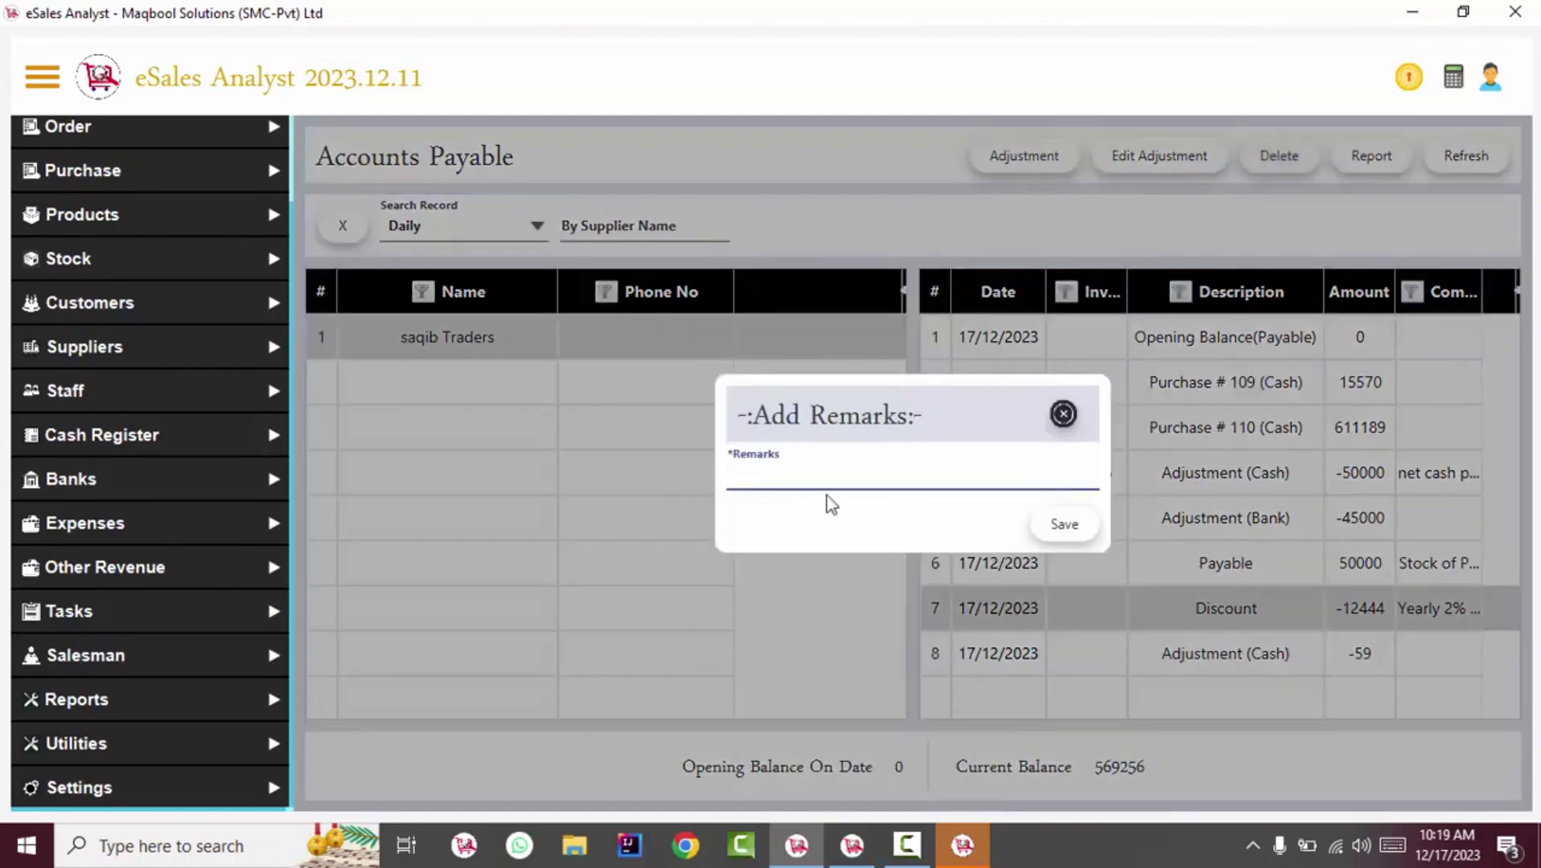
type("2123")
key("ctrl+a")
left_click(1077, 527)
key("Return")
Generate the daily accounts payable report for saqib Traders, examine its entries and totals enlarged, and close it
left_click(1316, 482)
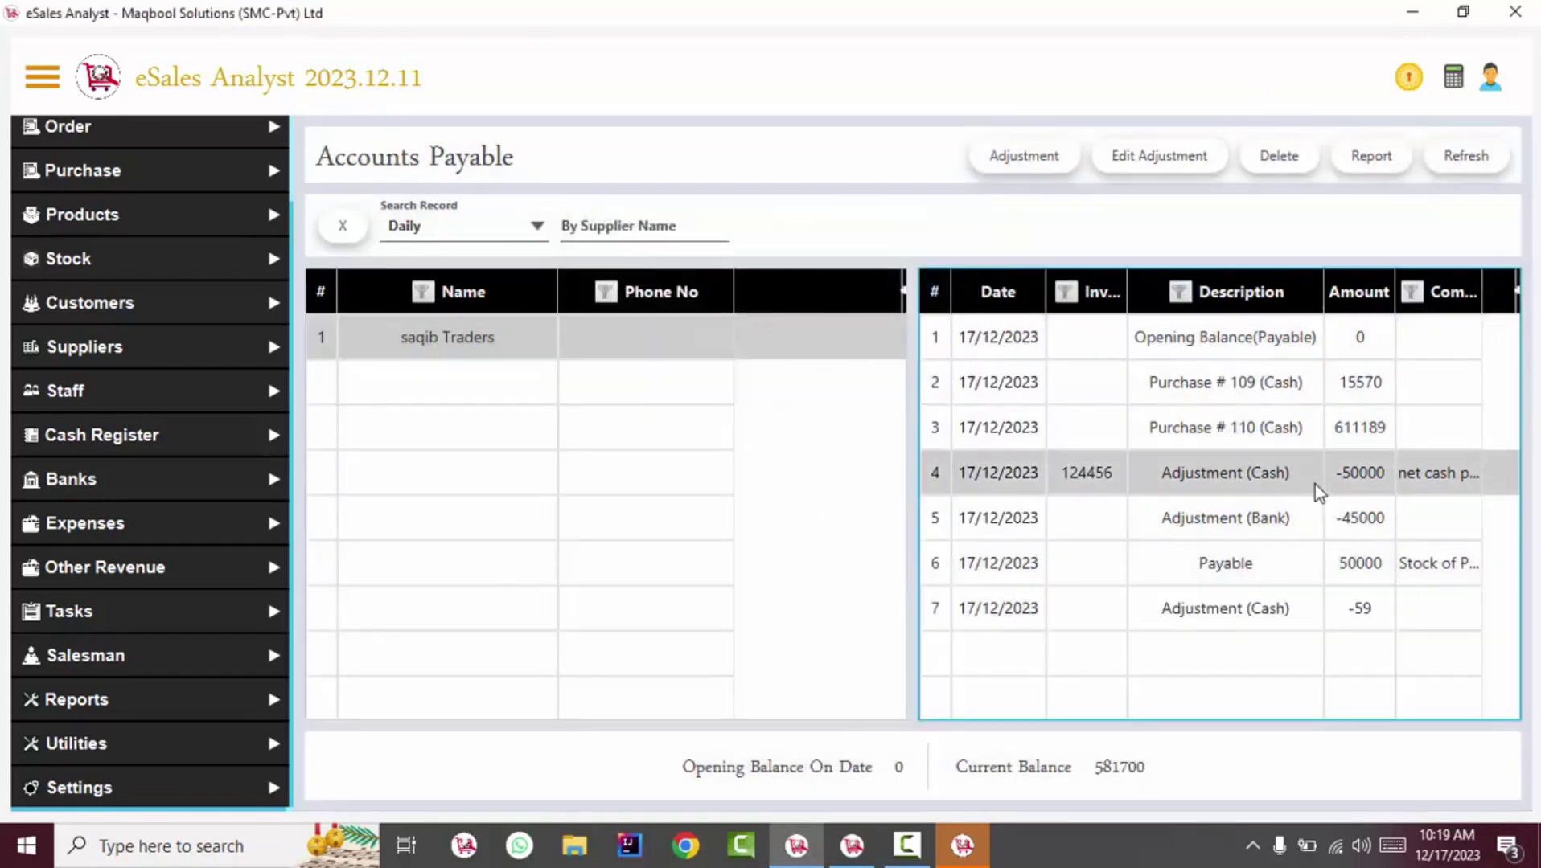
left_click(1369, 167)
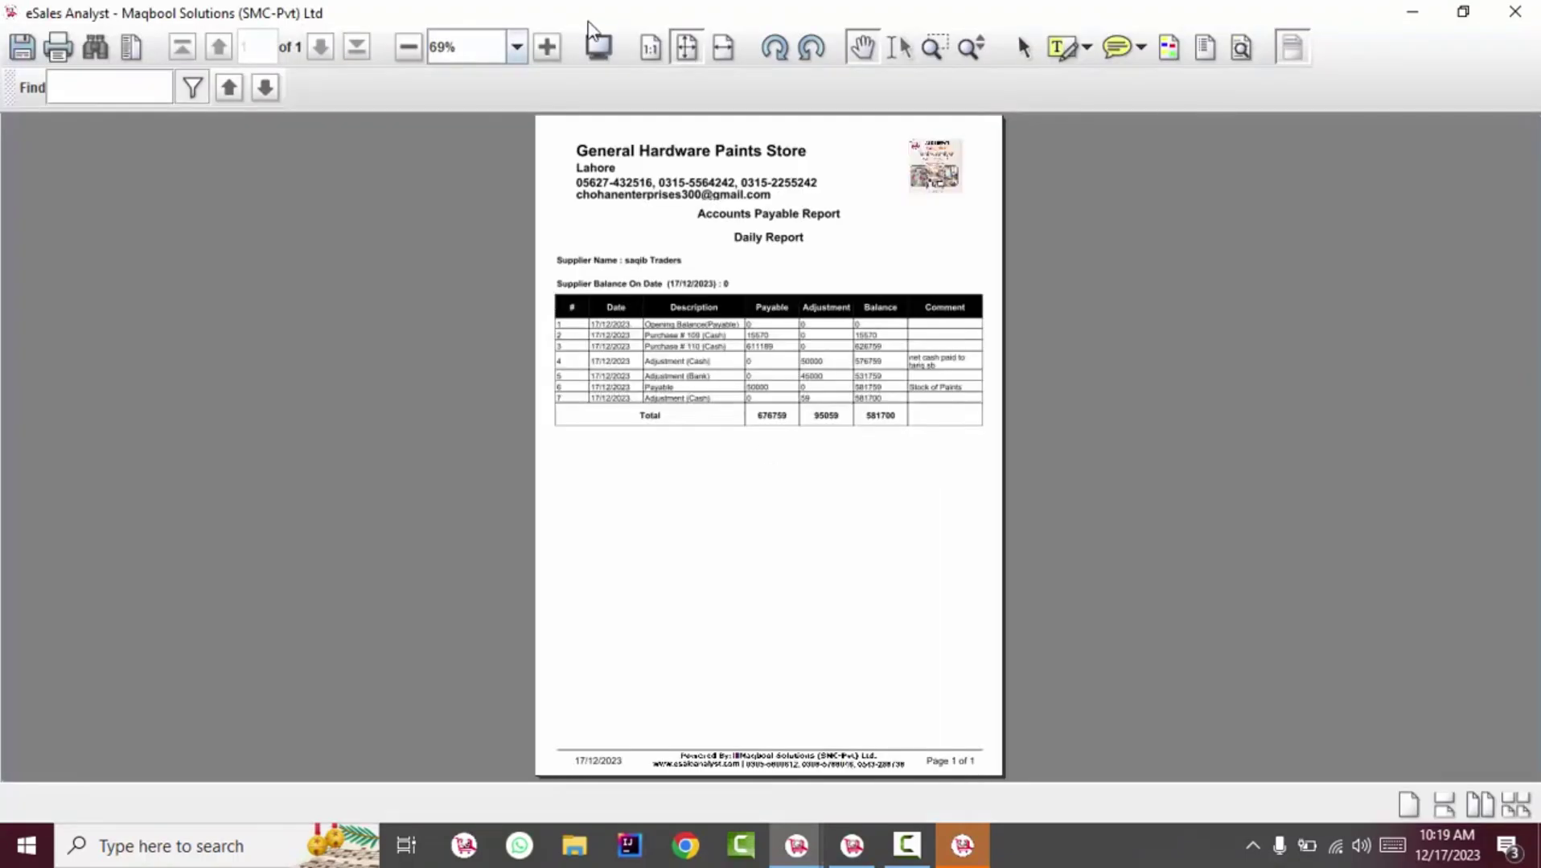
left_click(547, 46)
left_click(546, 46)
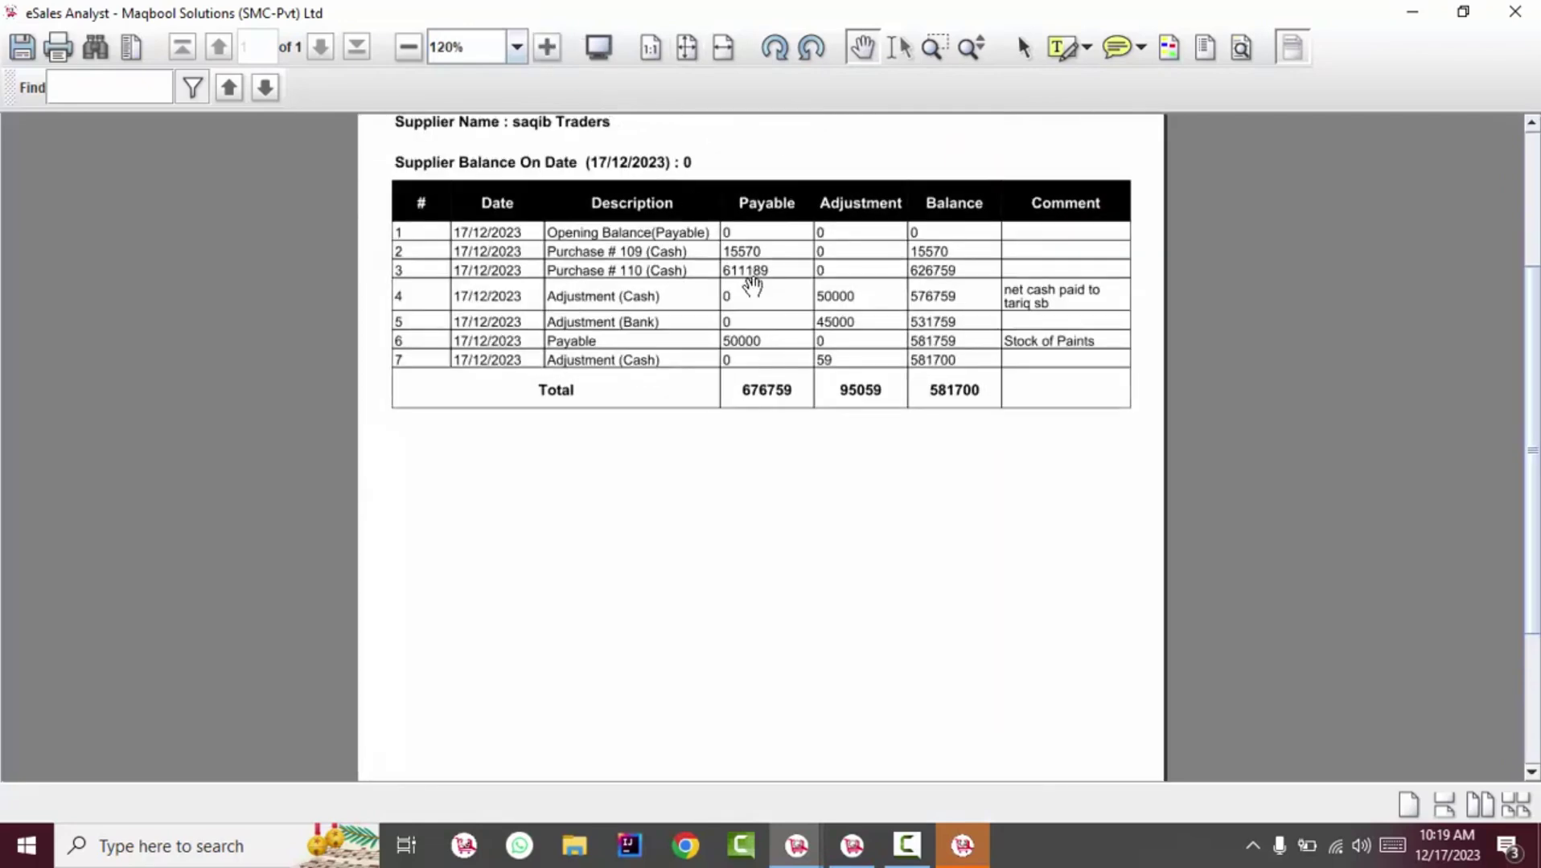
scroll(753, 322, "up", 1)
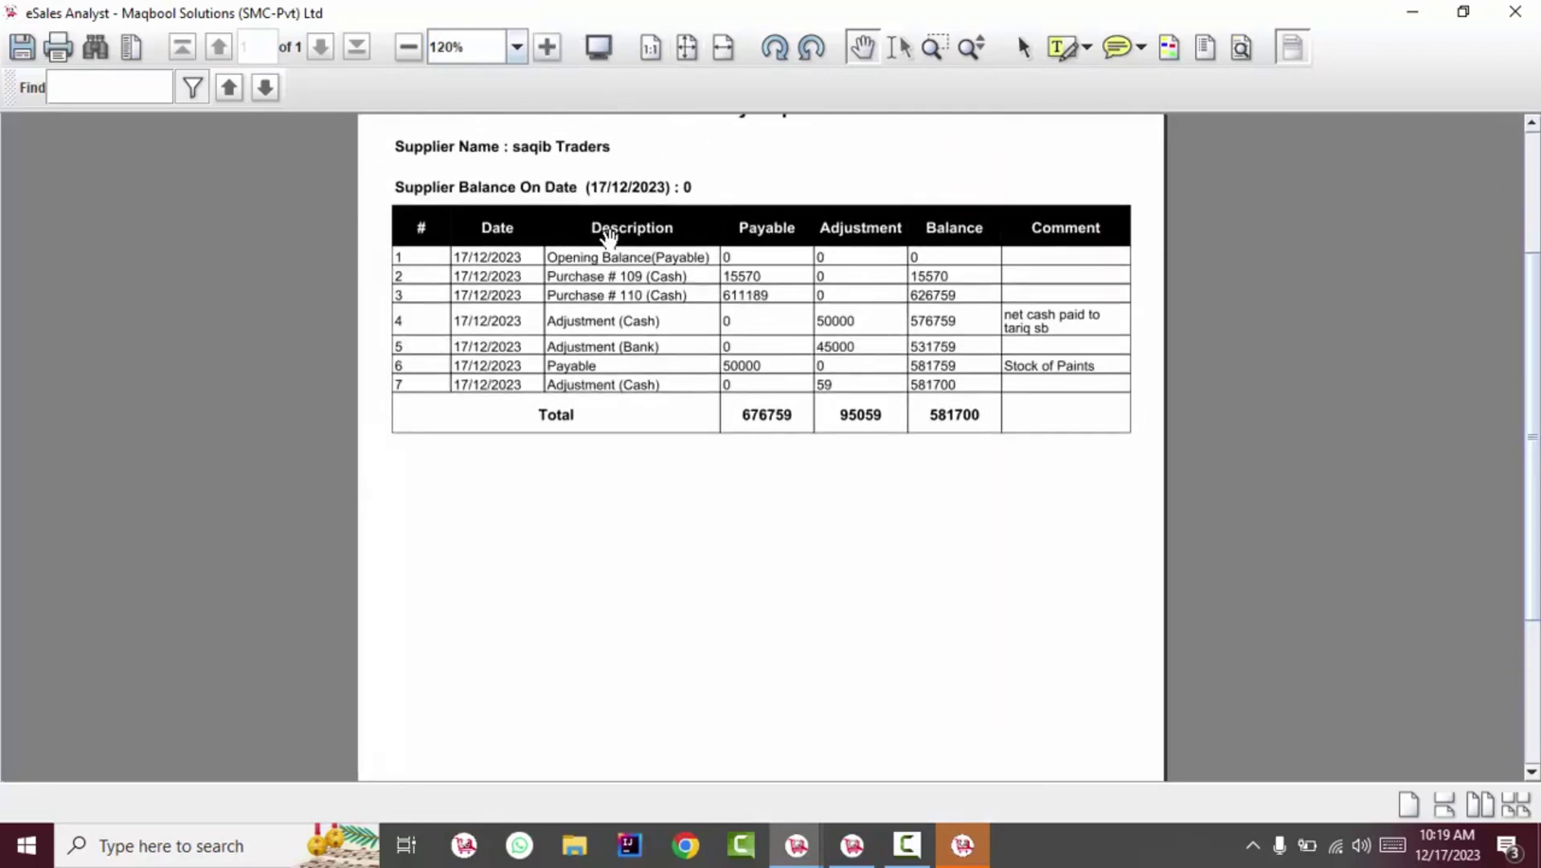
key("alt+F4")
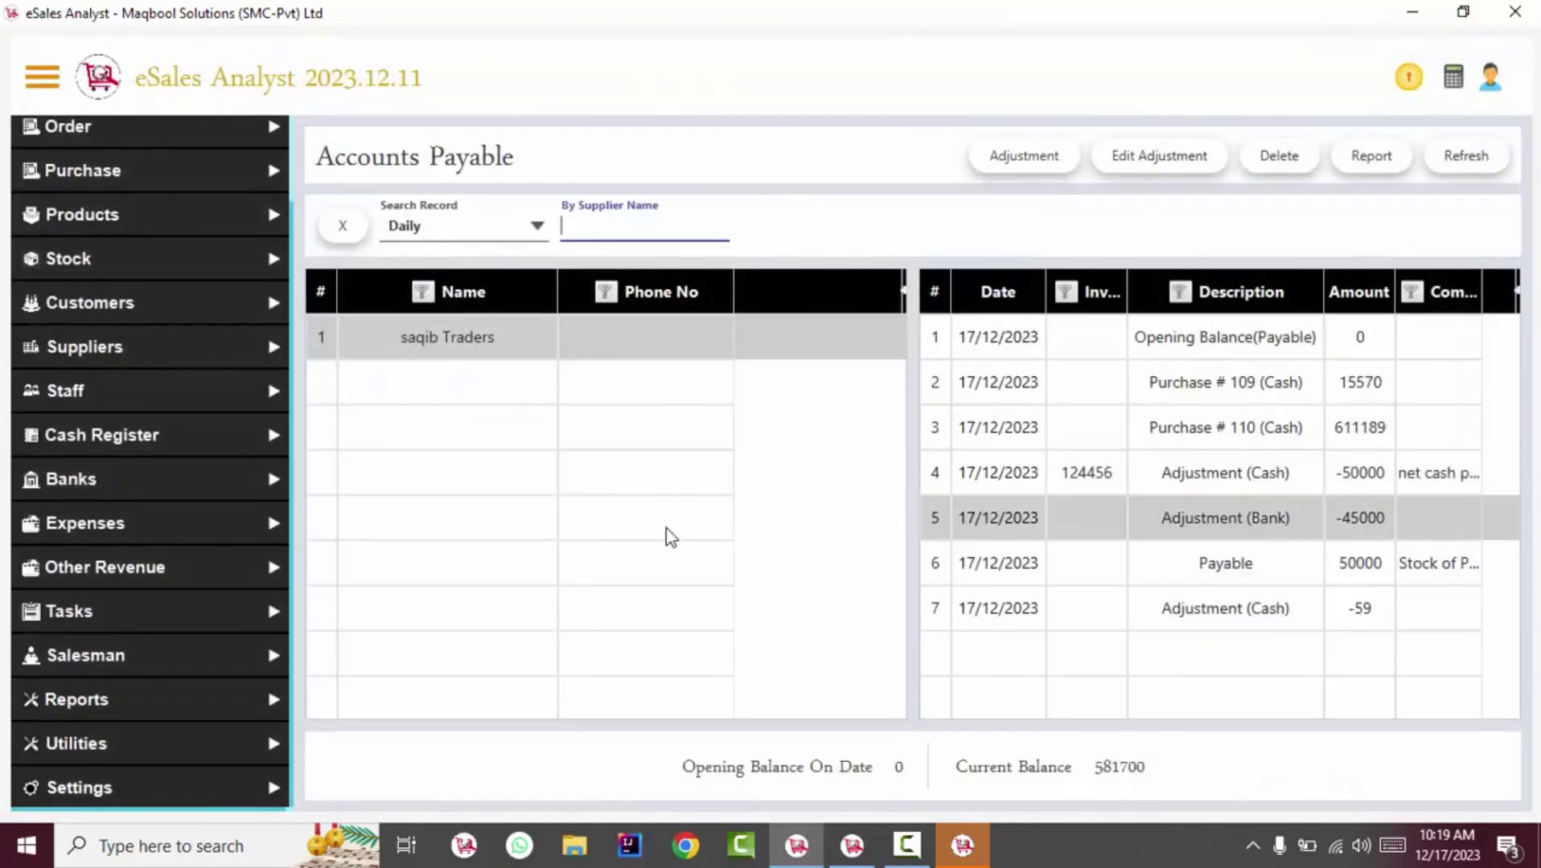
Show the accounts payable records by Monthly period and select saqib Traders in the supplier list
left_click(515, 227)
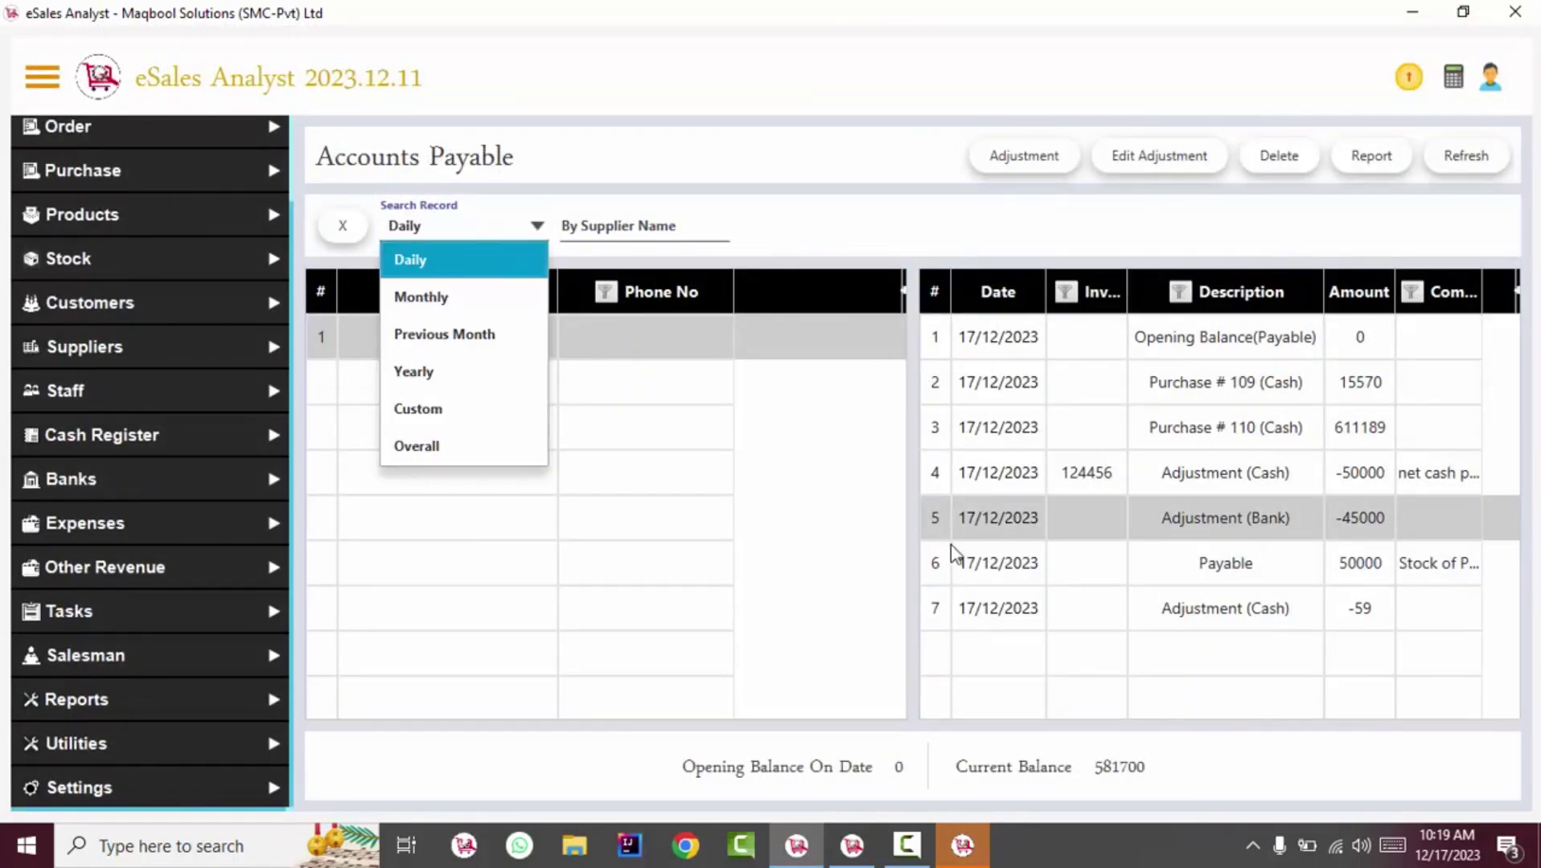
left_click(402, 299)
left_click(469, 382)
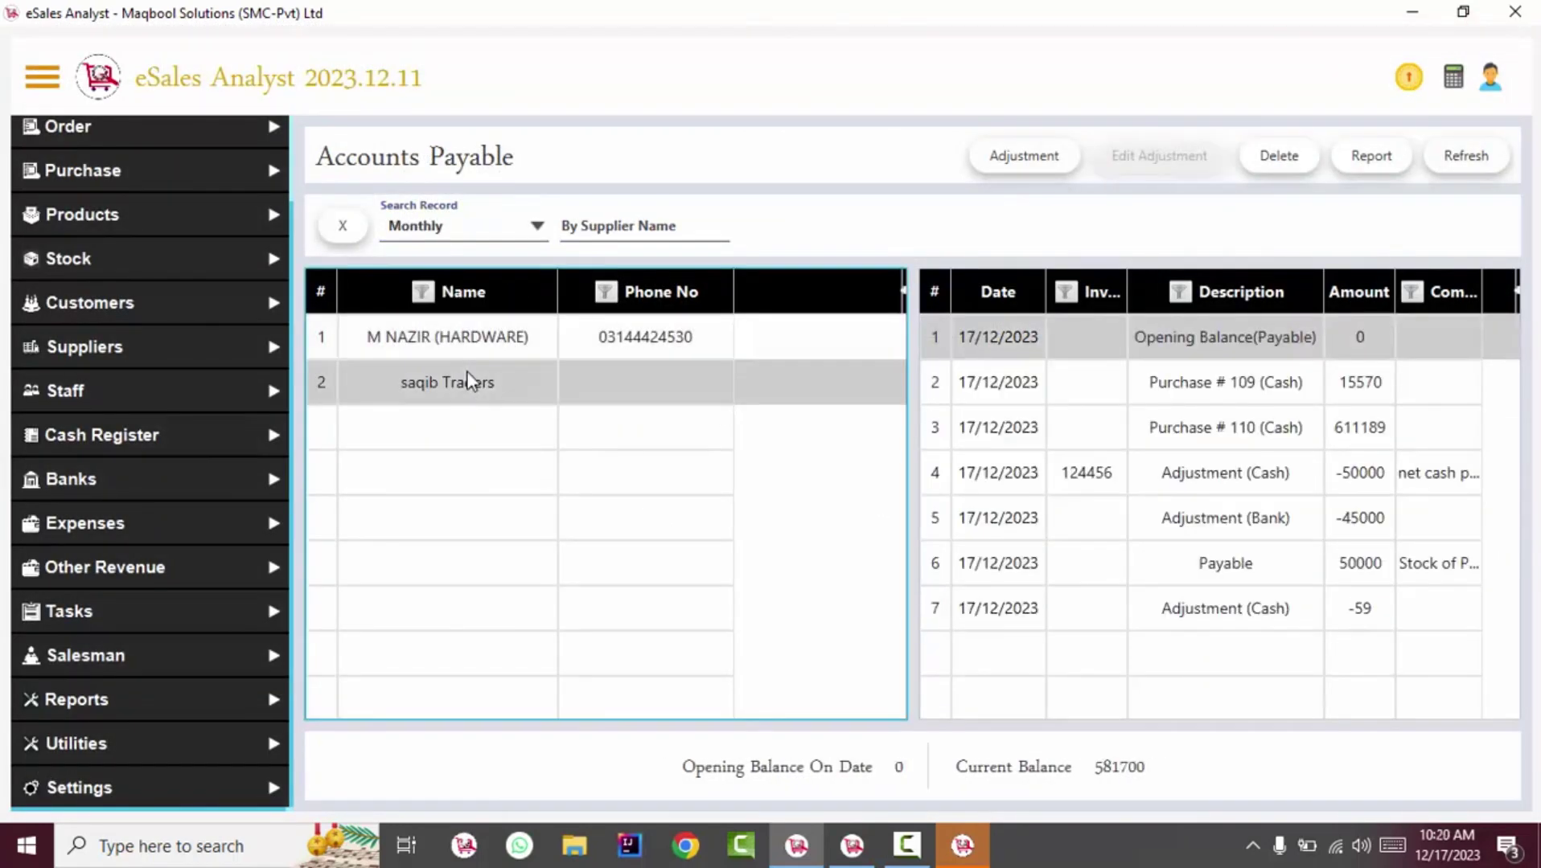
Show the accounts payable records by Yearly period for BERGER SHAN DISTRIBUTOR (PAINTS) and examine its ledger entries
left_click(509, 337)
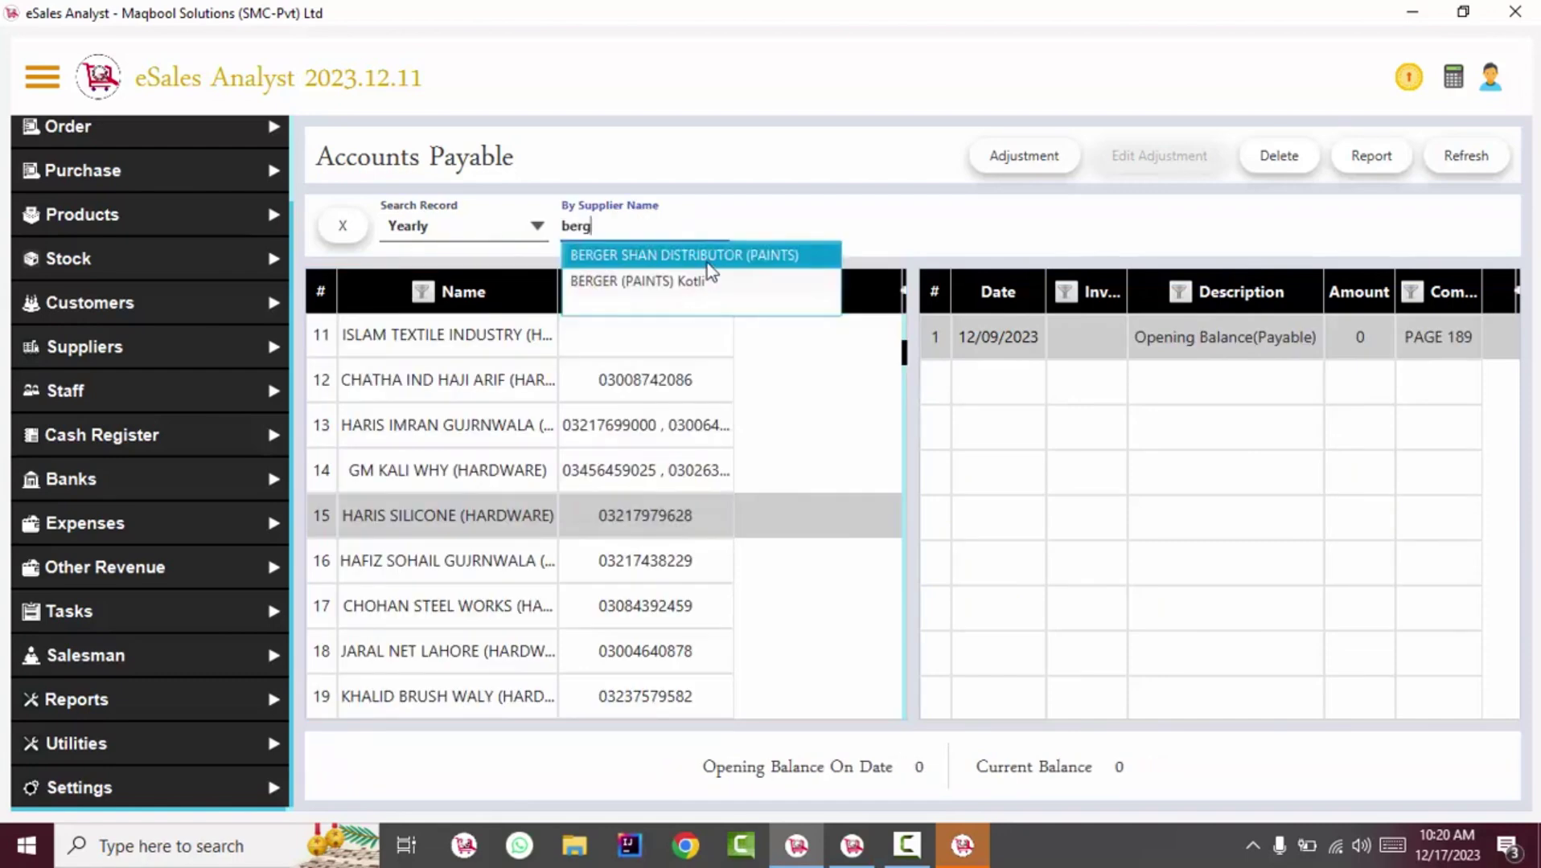
left_click(707, 256)
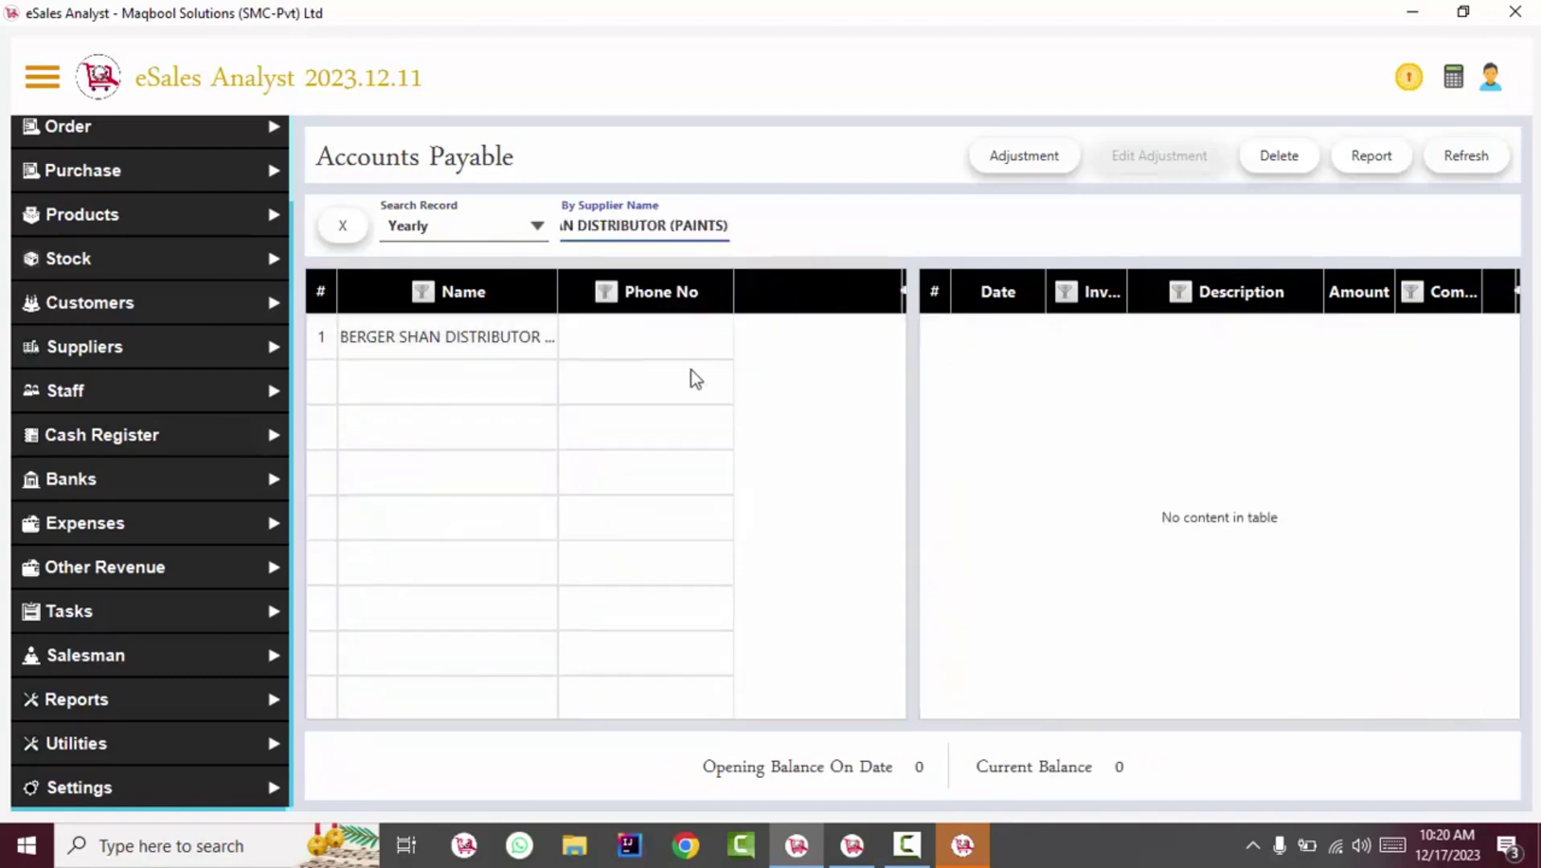
left_click(664, 348)
left_click(1255, 515)
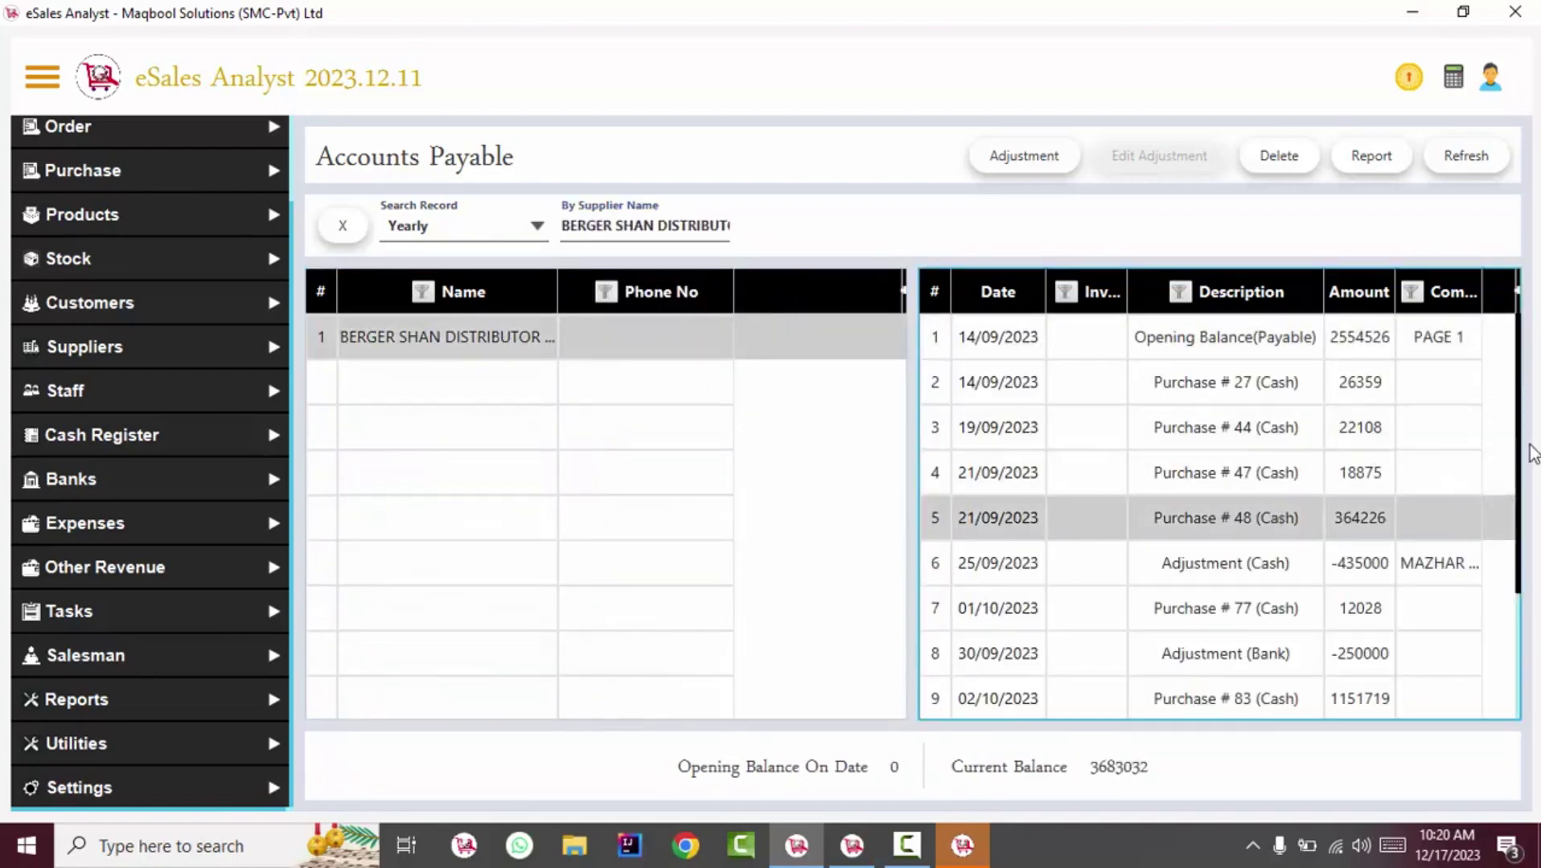
scroll(1525, 455, "down", 3)
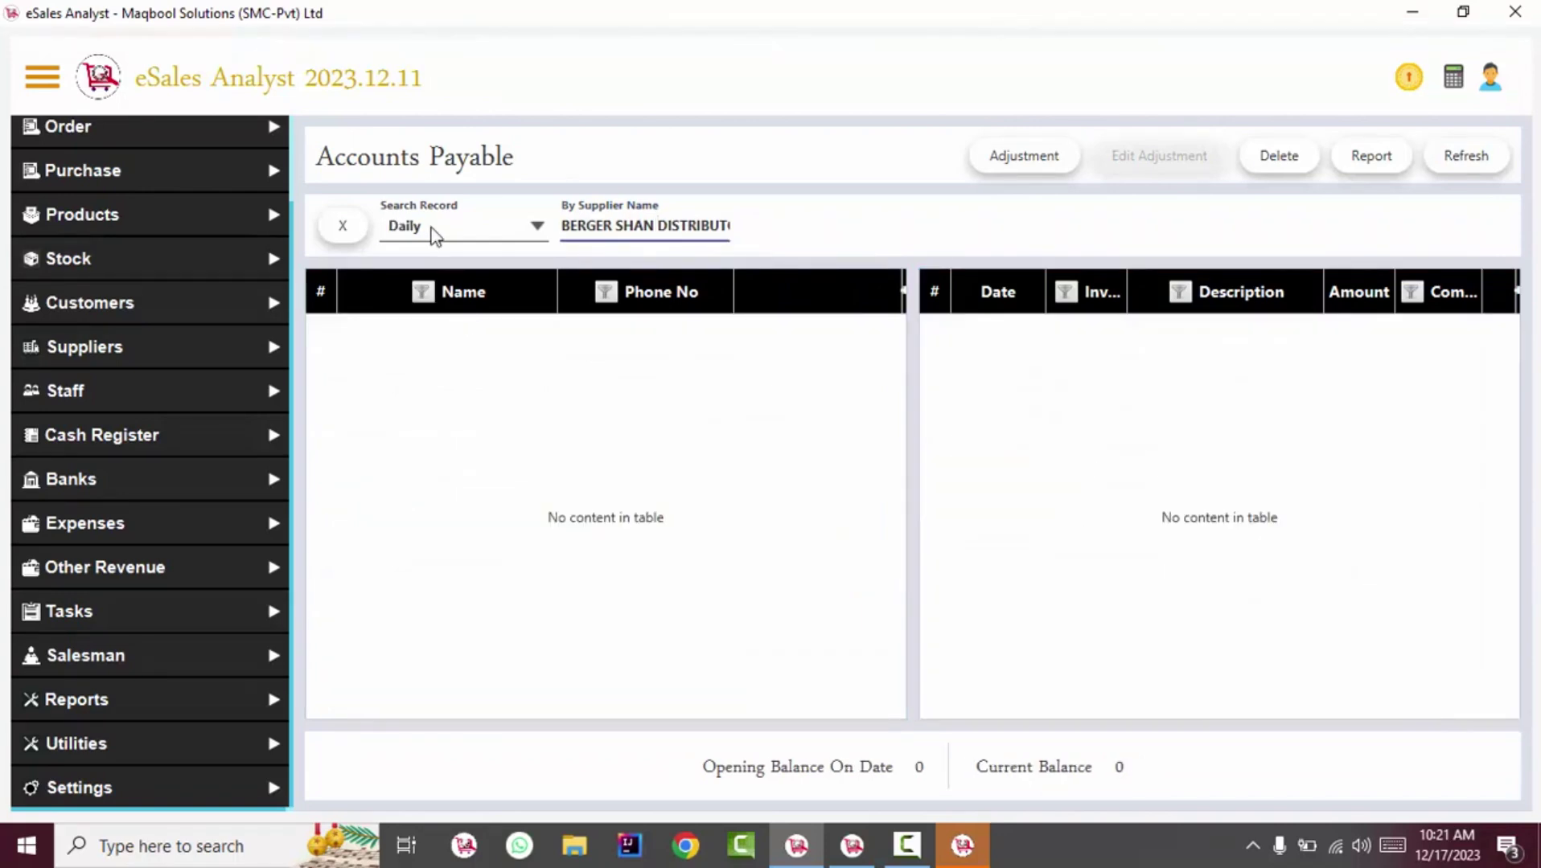
Reopen Accounts Payable without a supplier name filter and show the Yearly records of all suppliers
left_click(435, 236)
left_click(430, 374)
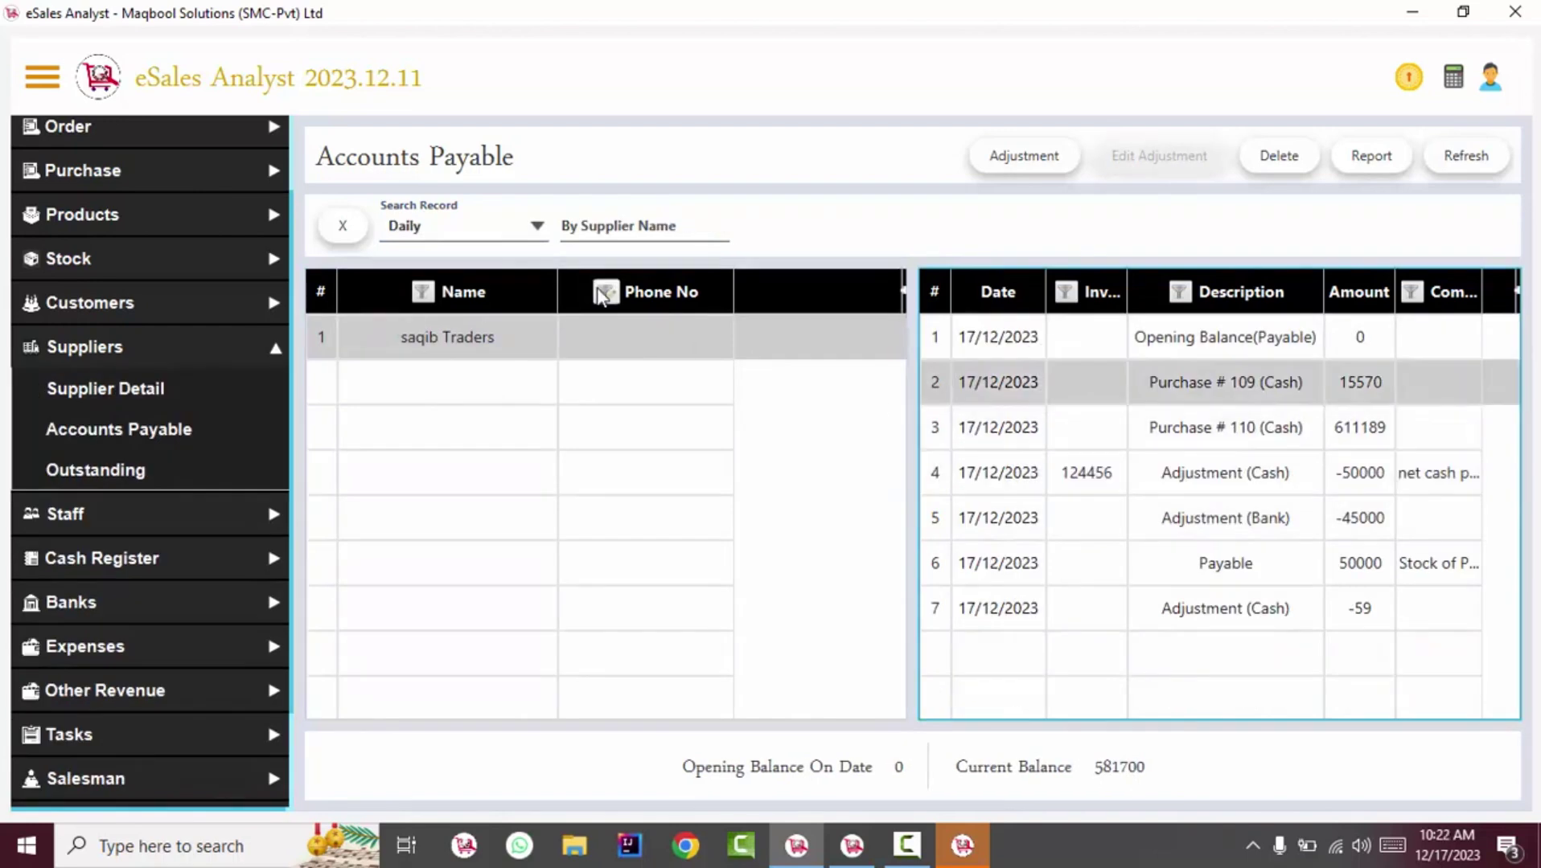
left_click(120, 429)
left_click(521, 218)
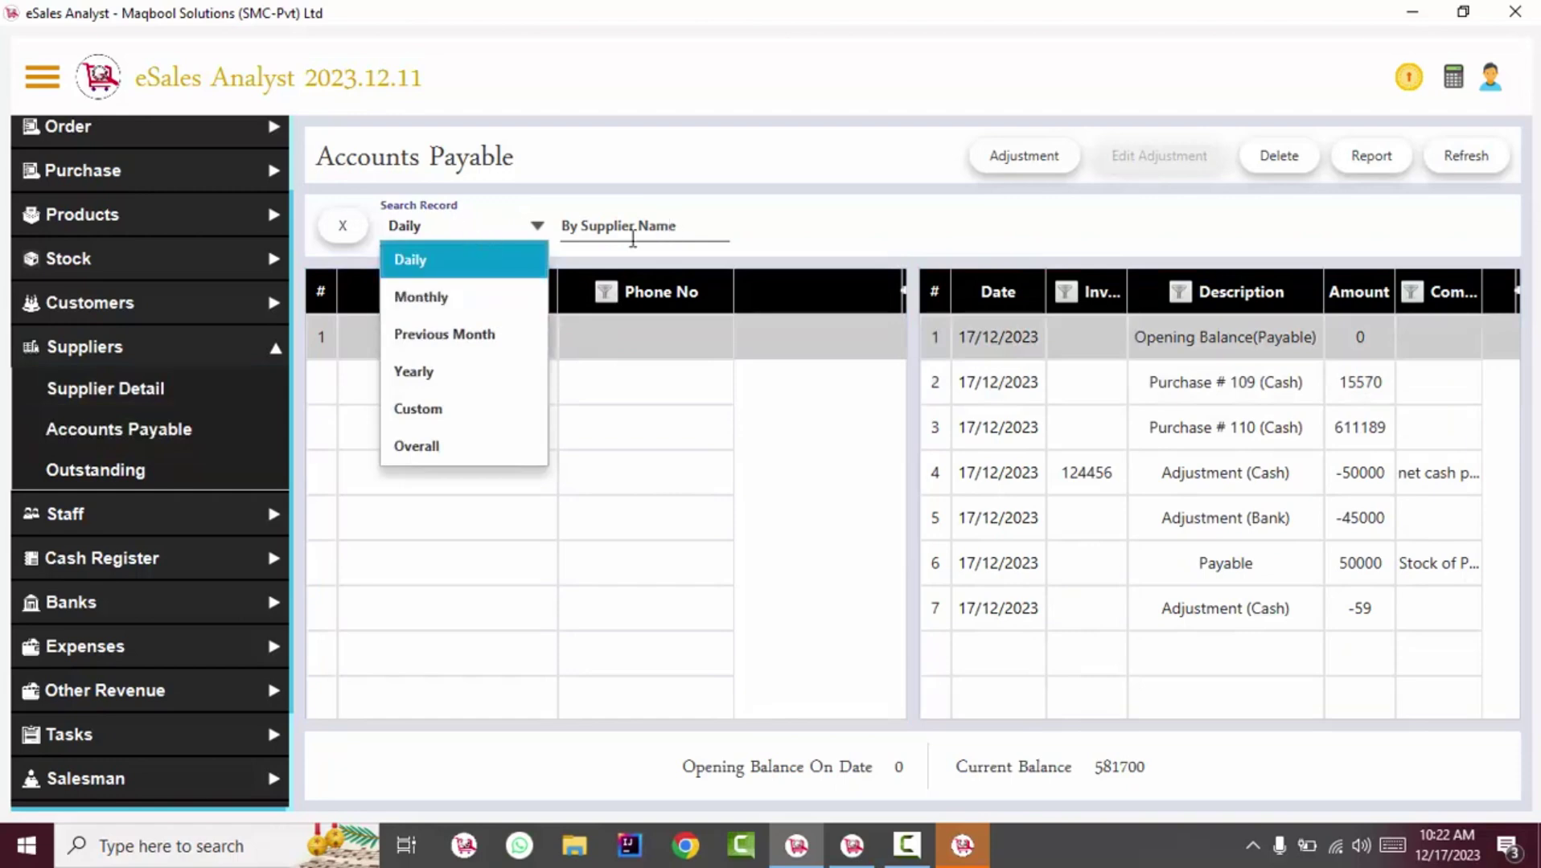
left_click(445, 378)
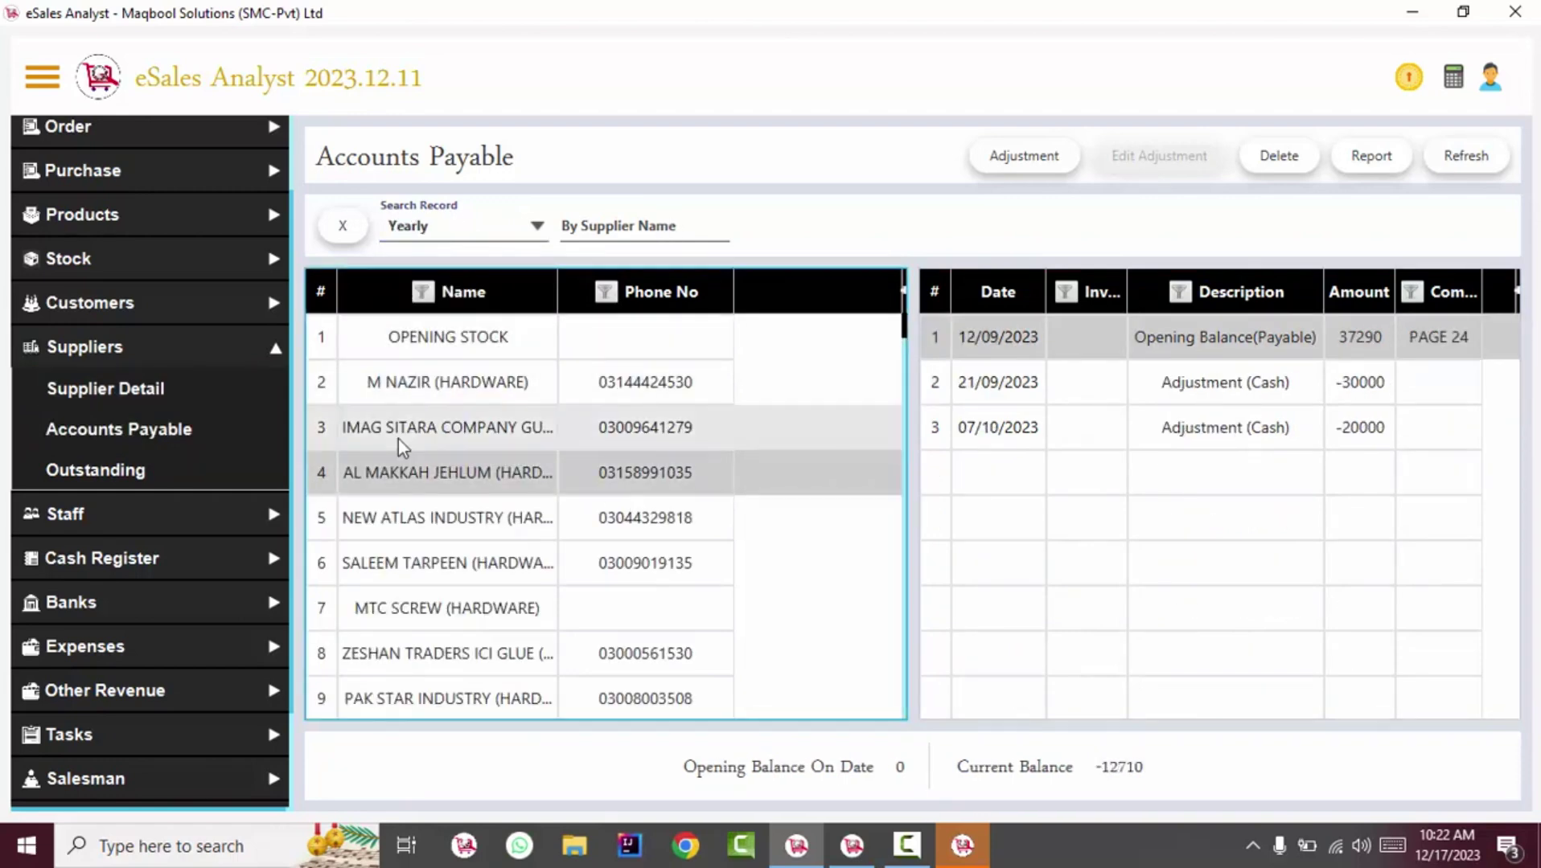
Show the suppliers' Outstanding list by Yearly period and widen the Supplier Name column so full names fit
left_click(165, 470)
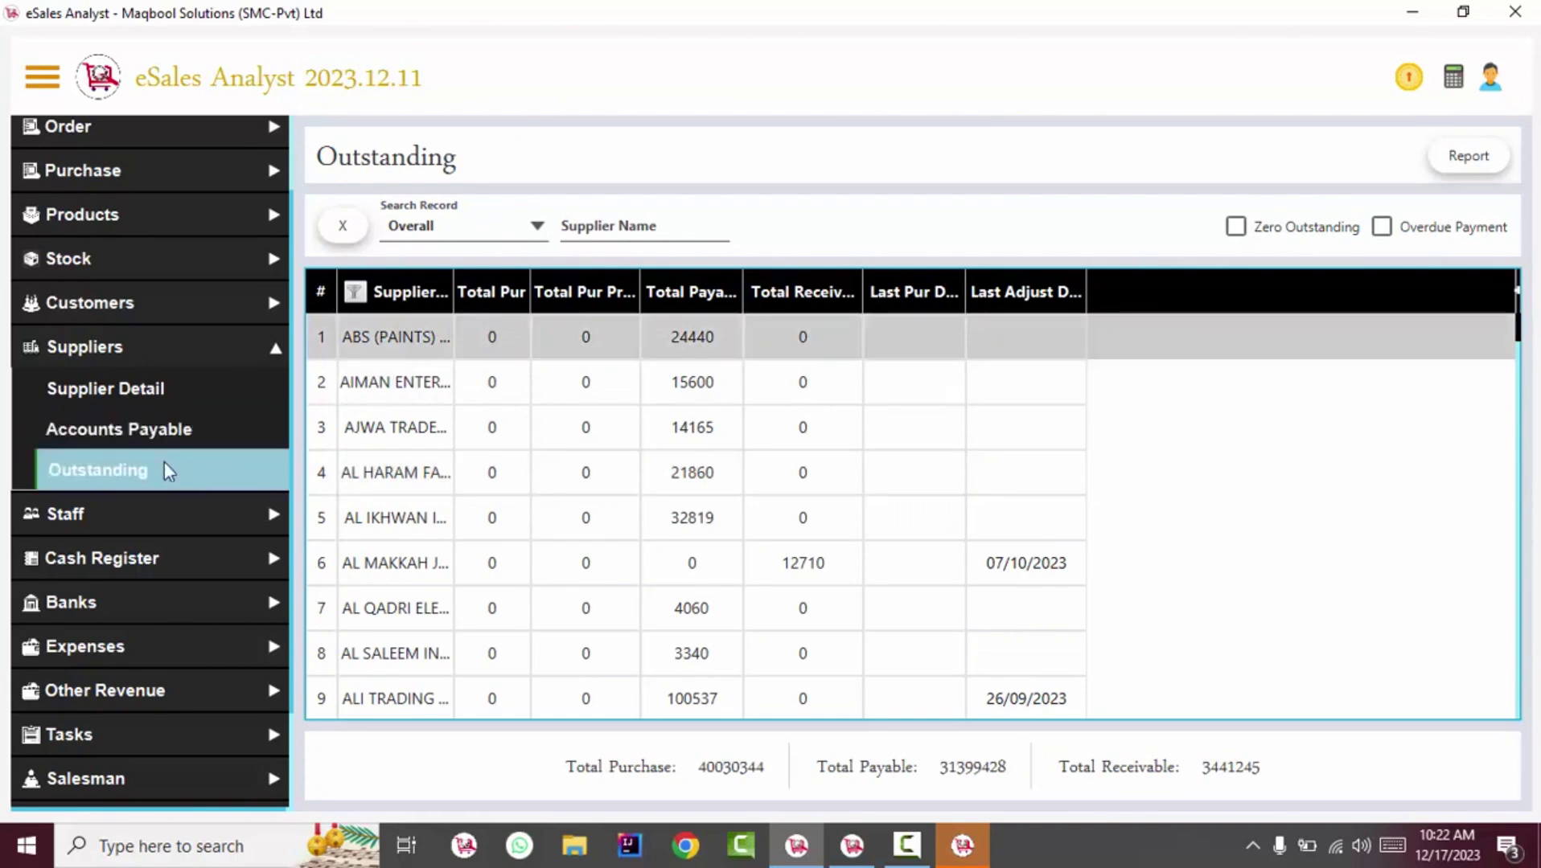
left_click(455, 228)
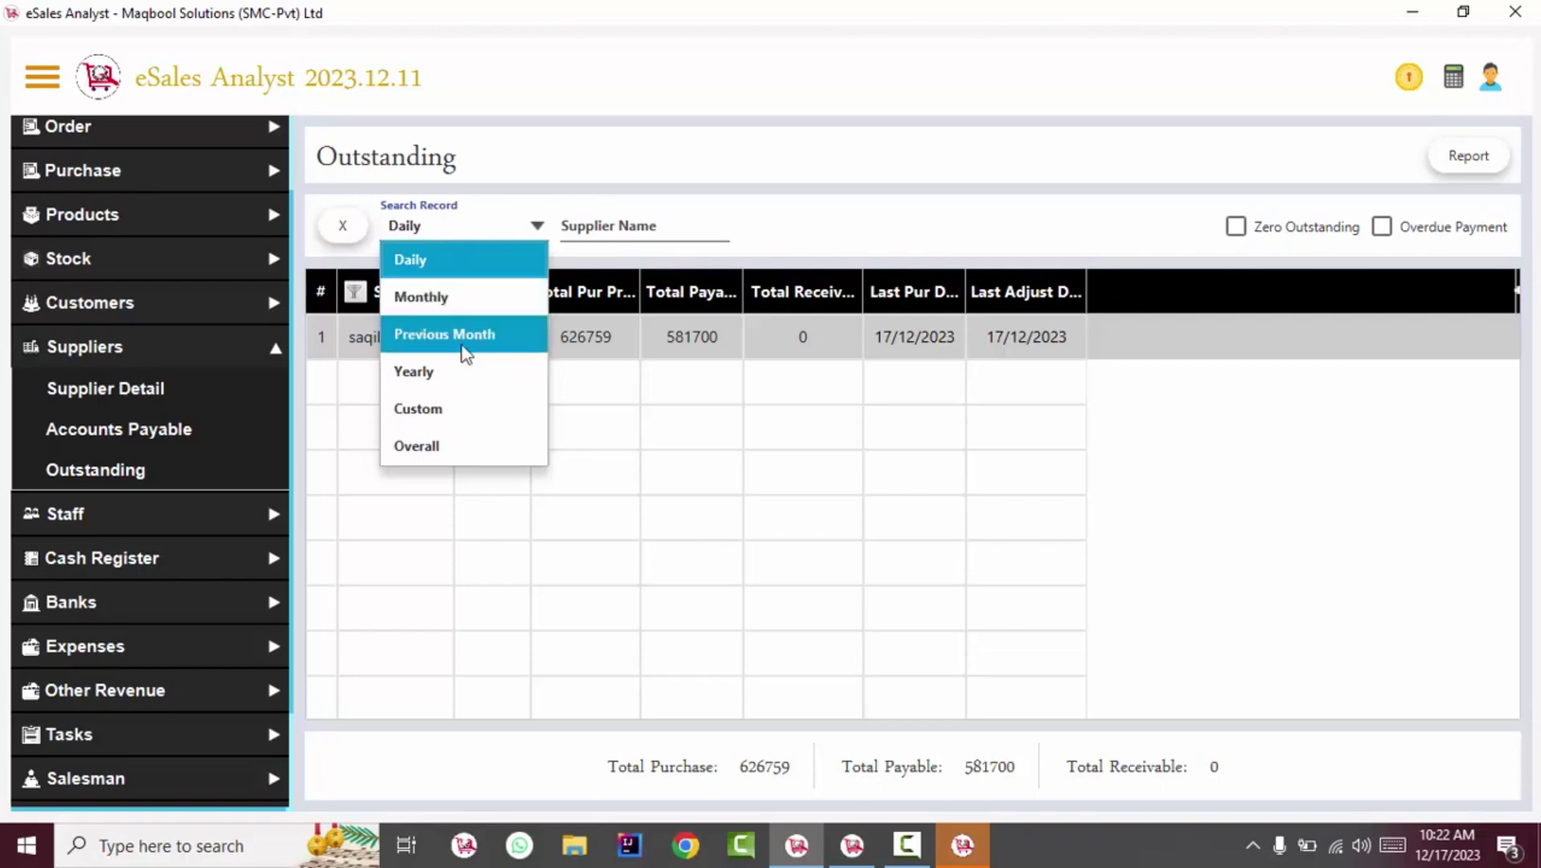
left_click(505, 369)
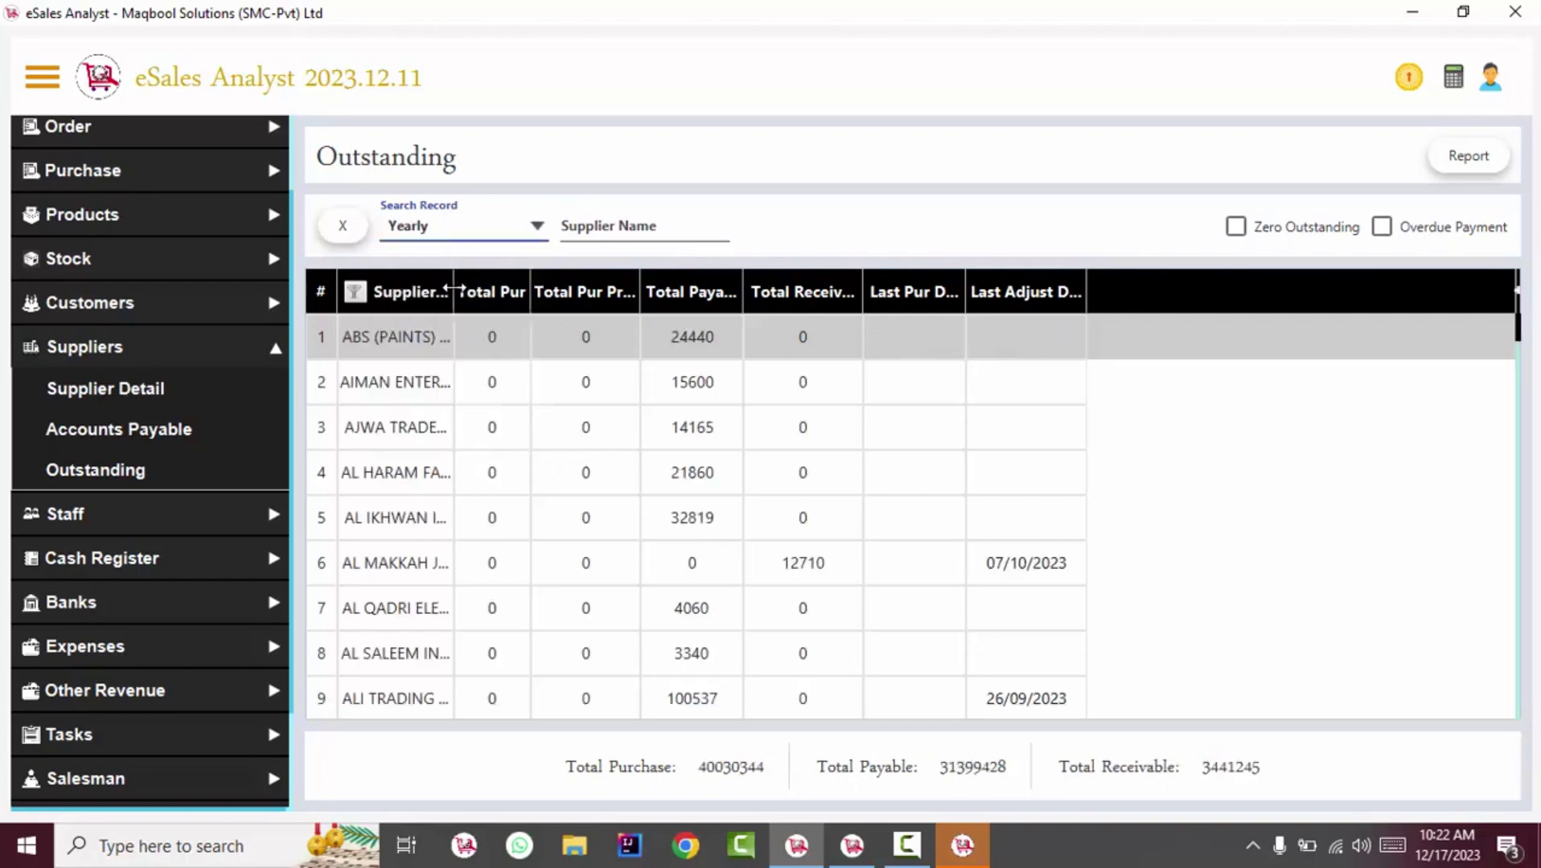
left_click_drag(455, 288, 742, 322)
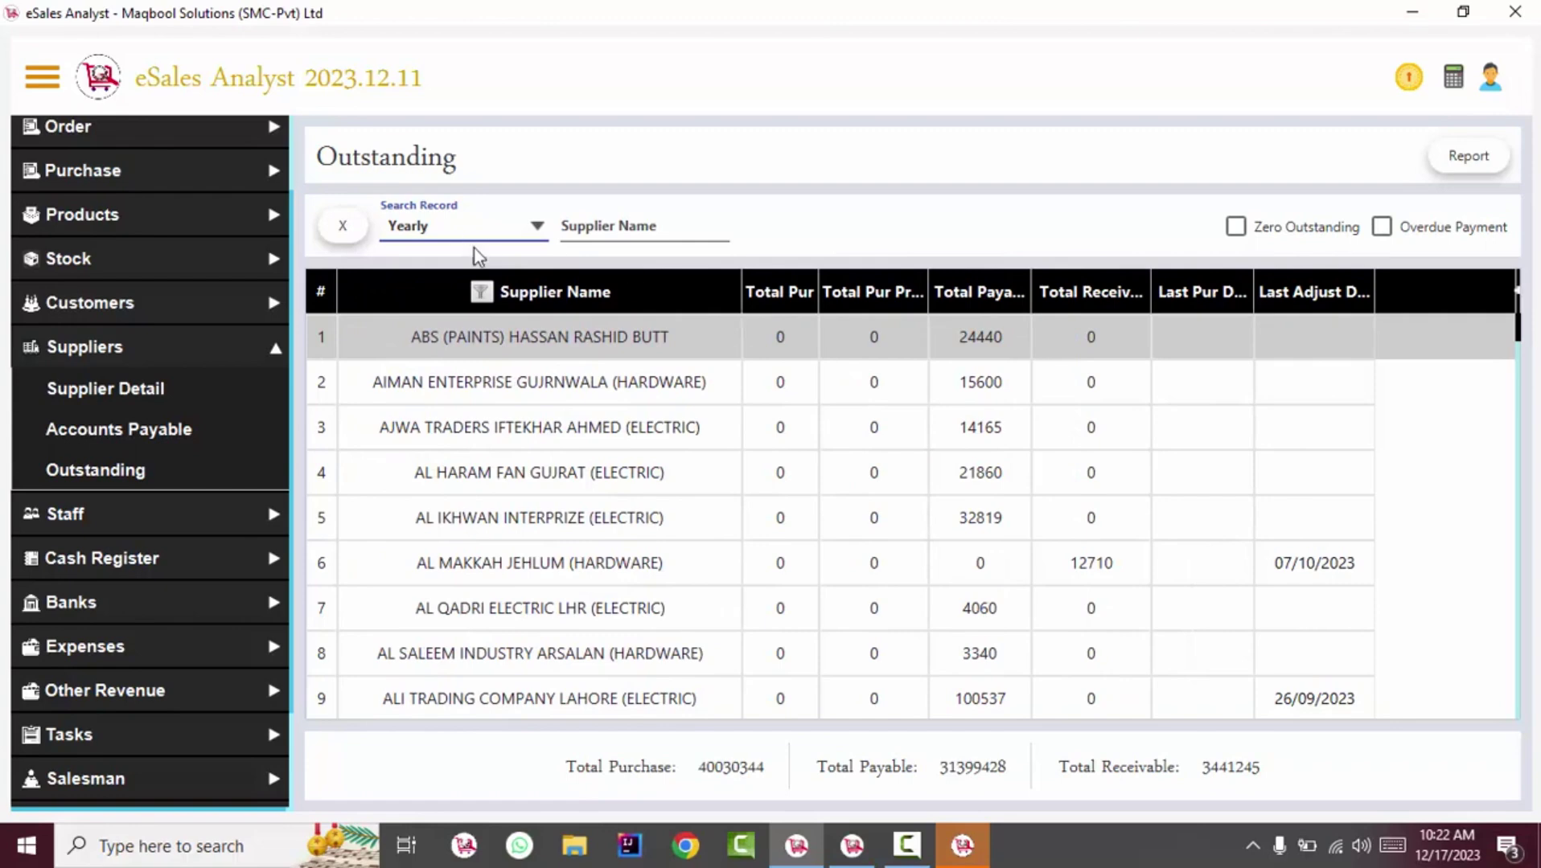
Include Zero Outstanding suppliers in the yearly list to examine them, exclude them again, and examine the receivable of AL MAKKAH JEHLUM (HARDWARE)
left_click(1236, 227)
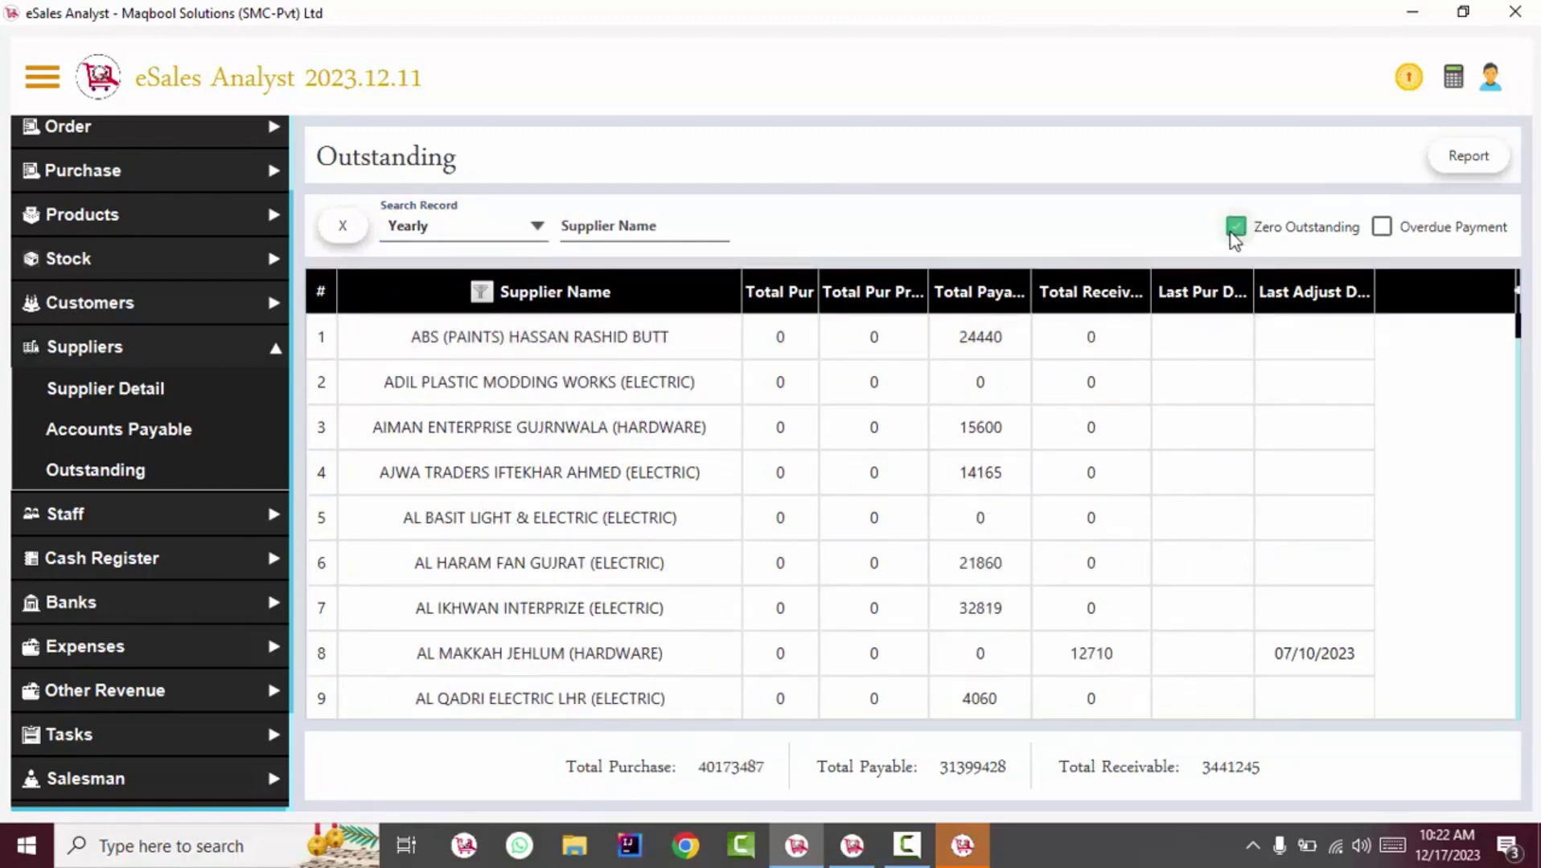
left_click(1145, 374)
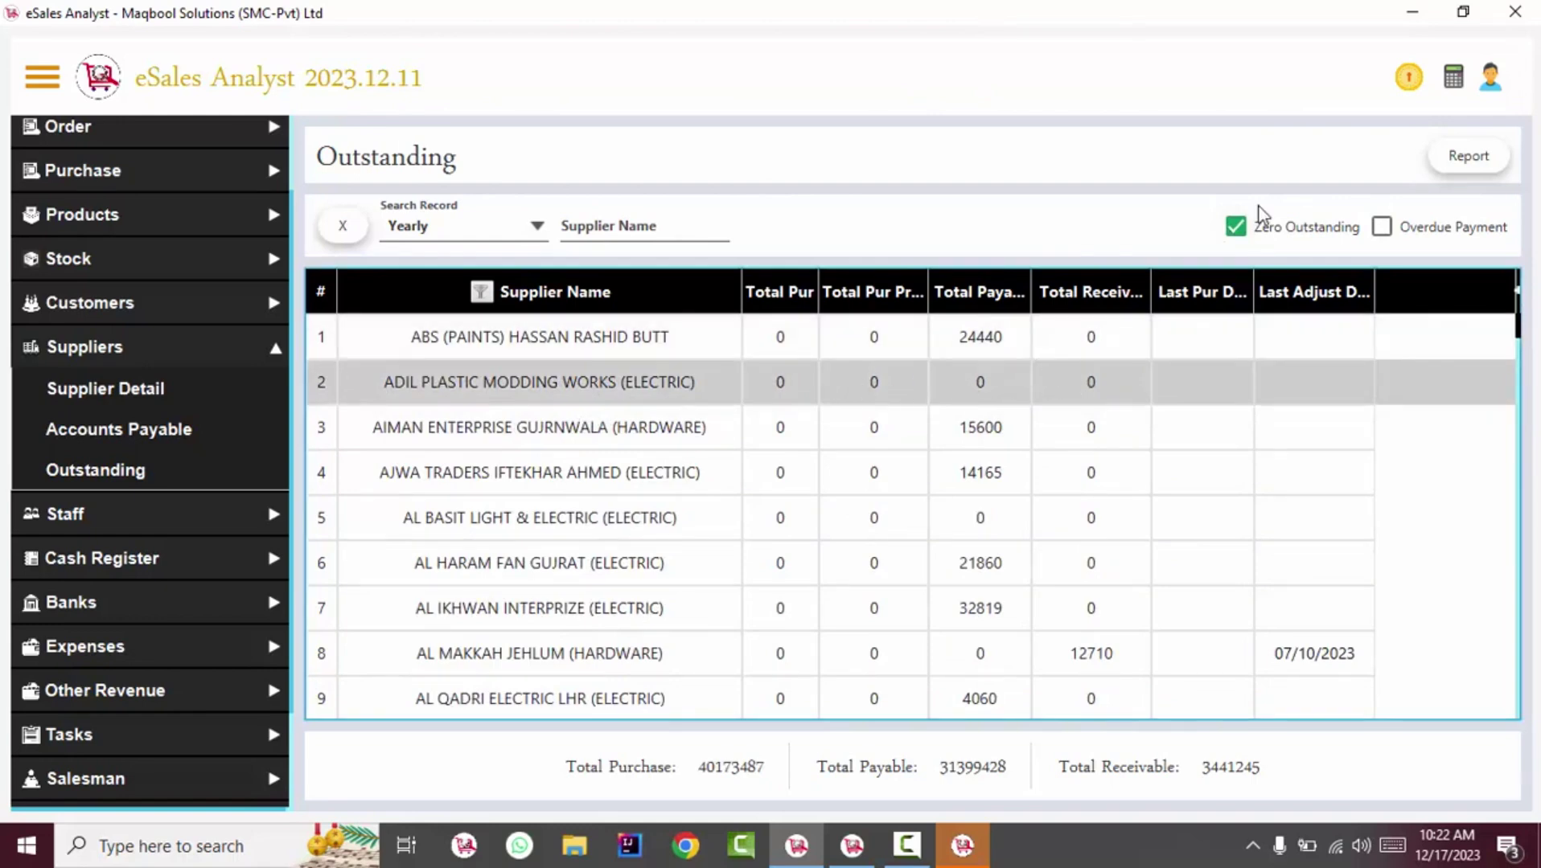
left_click(1235, 227)
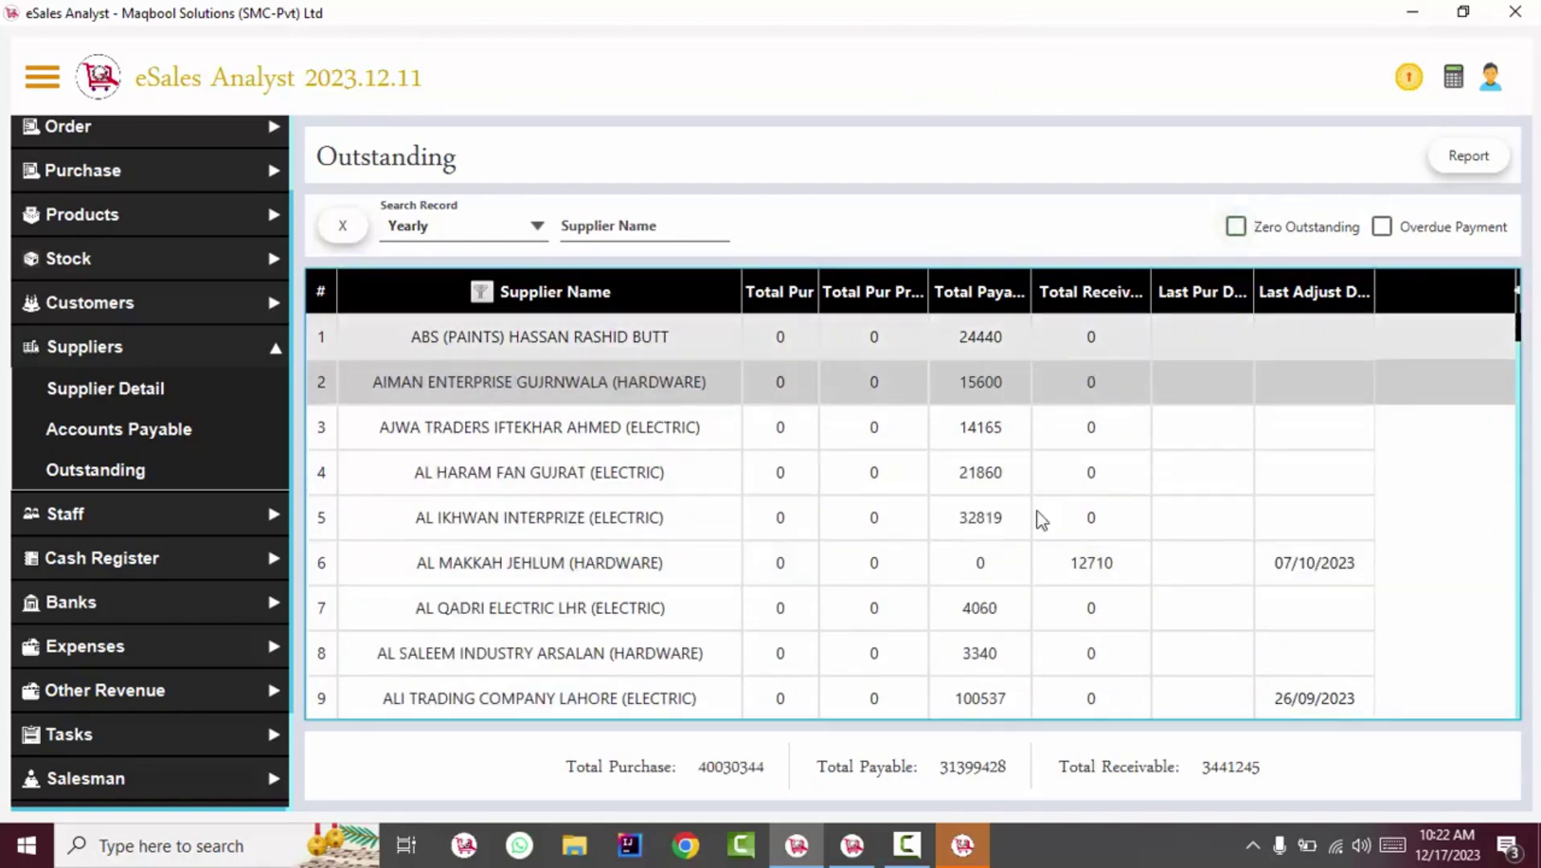
left_click(1087, 571)
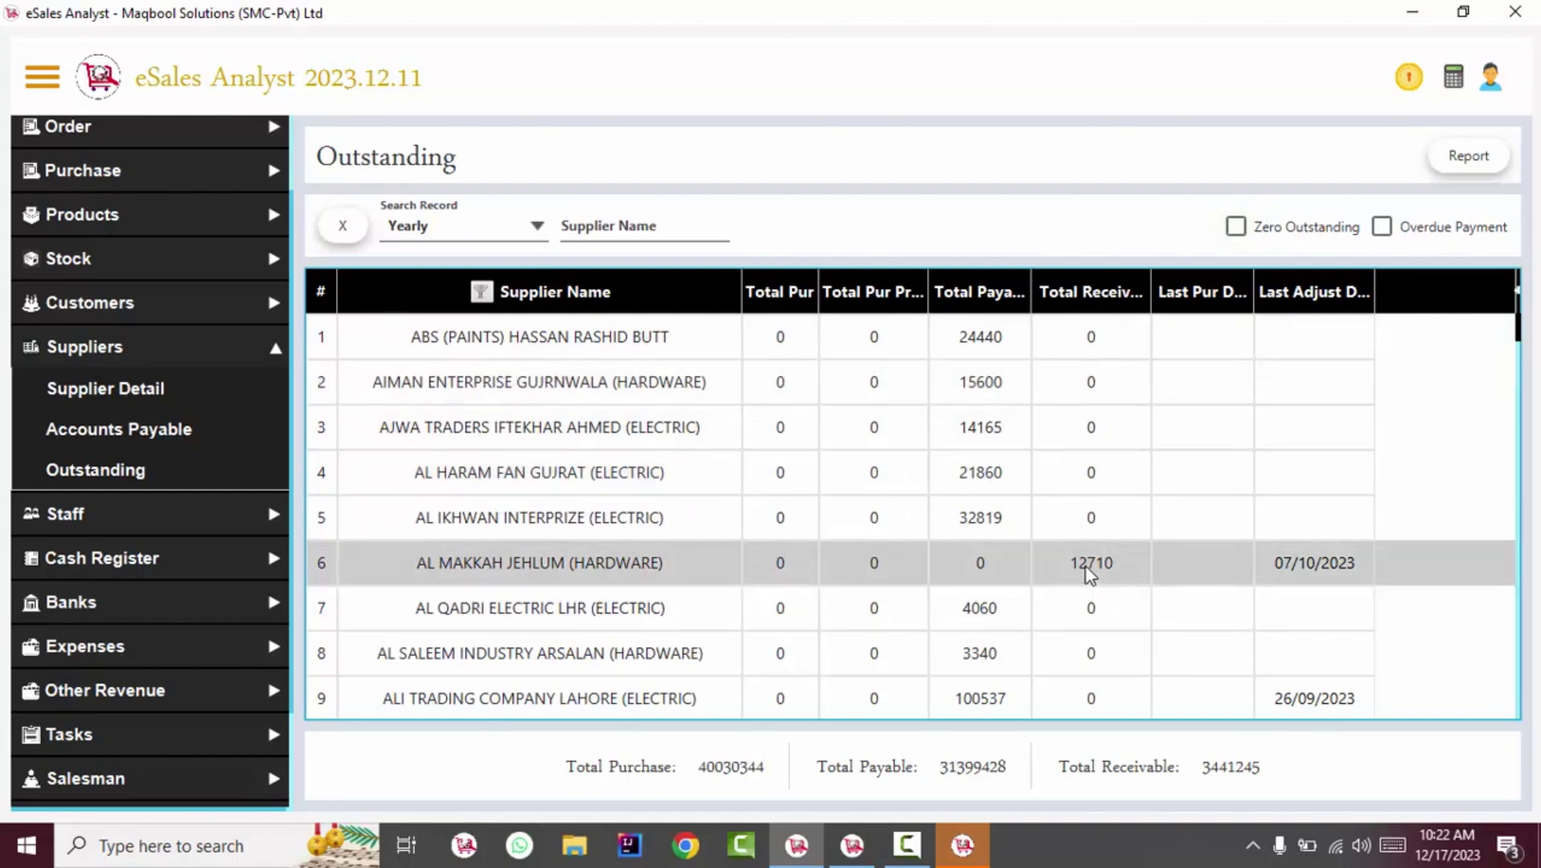
Filter the yearly outstanding list by Overdue Payment and look through the suppliers listed
left_click(1382, 227)
left_click(1381, 227)
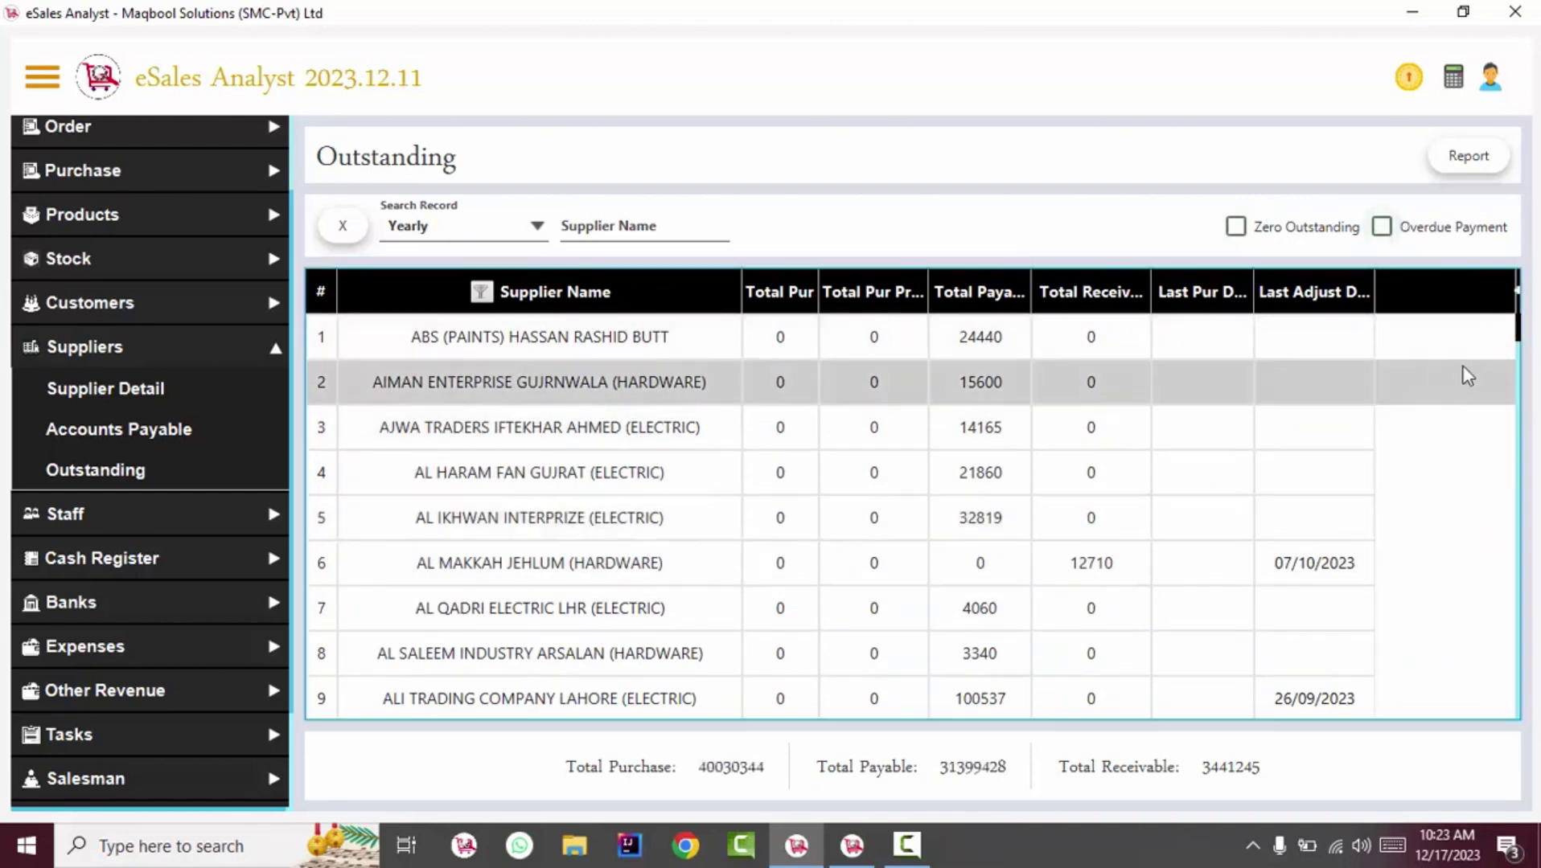
left_click(1461, 368)
left_click(1417, 229)
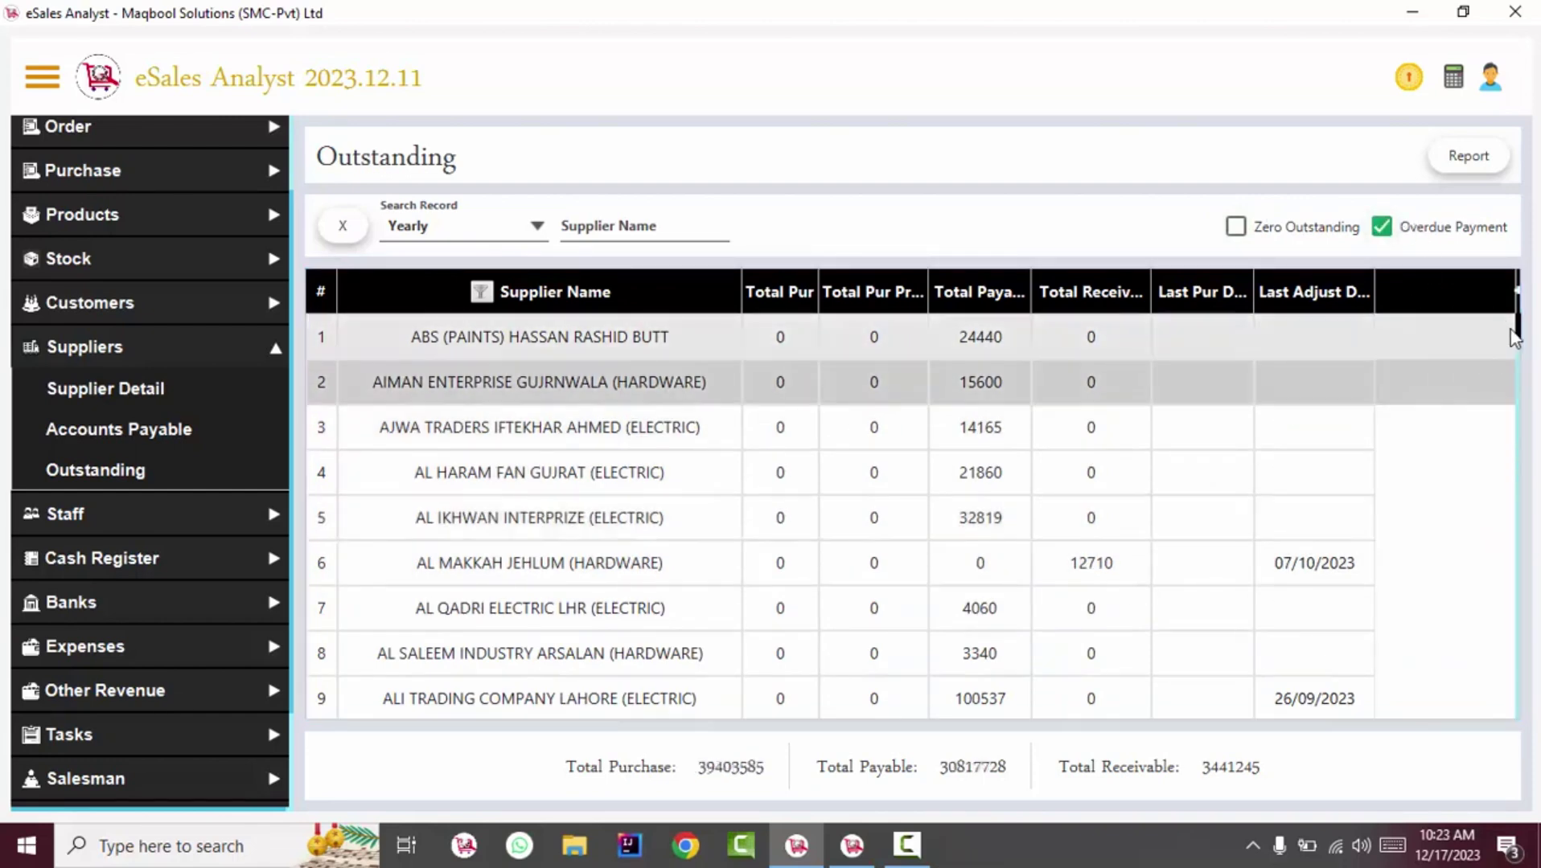
left_click_drag(1520, 561, 1519, 698)
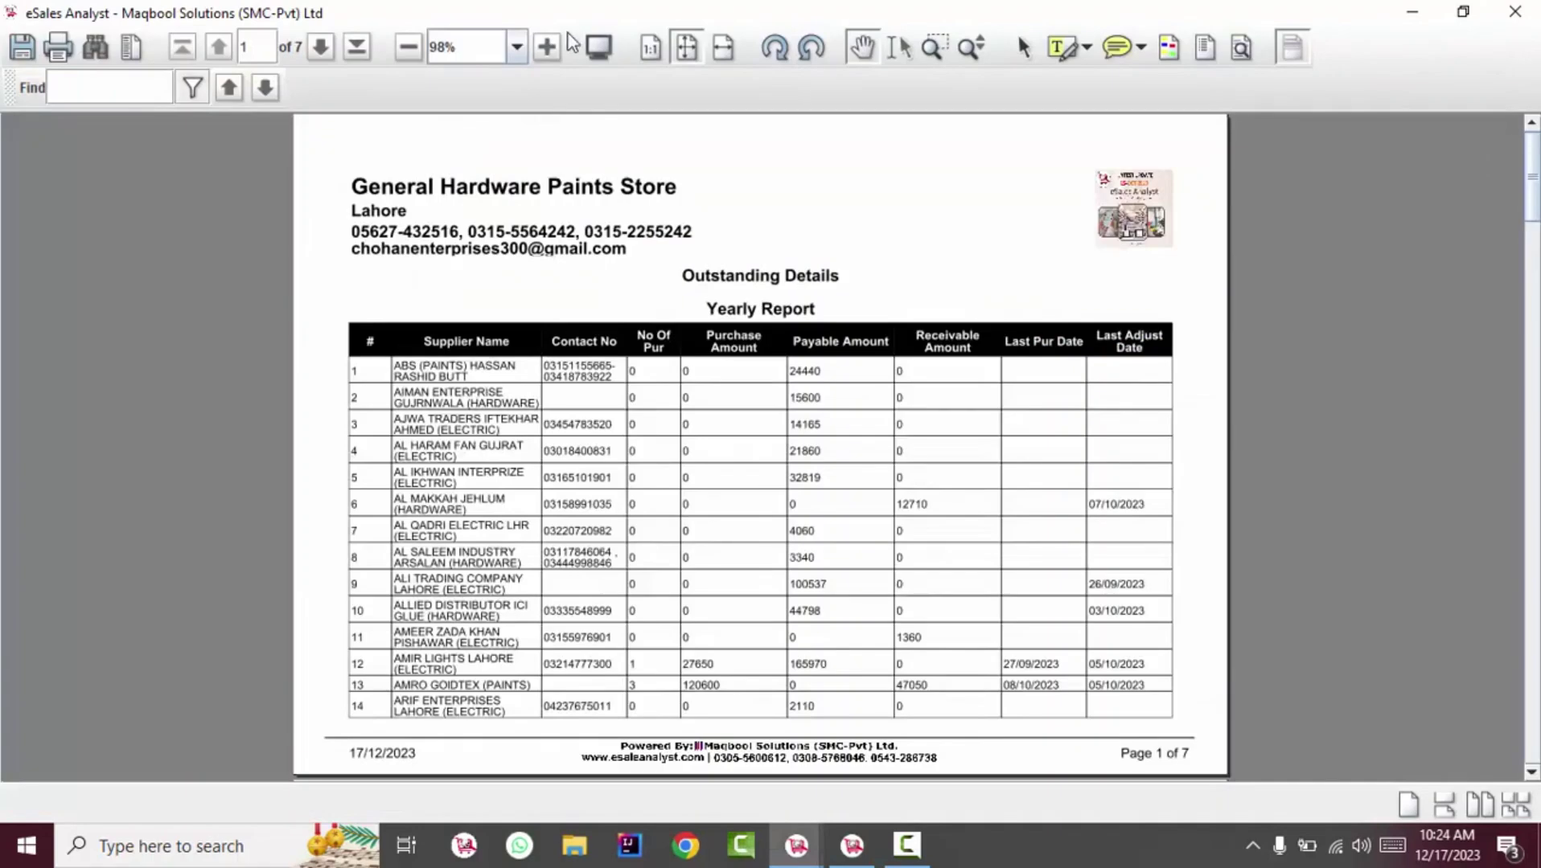
Enlarge the yearly Outstanding Details report and save it to the Desktop as the PDF SupplierOutstandingReport-new, returning to the report viewer
left_click(557, 45)
left_click(557, 45)
left_click(557, 45)
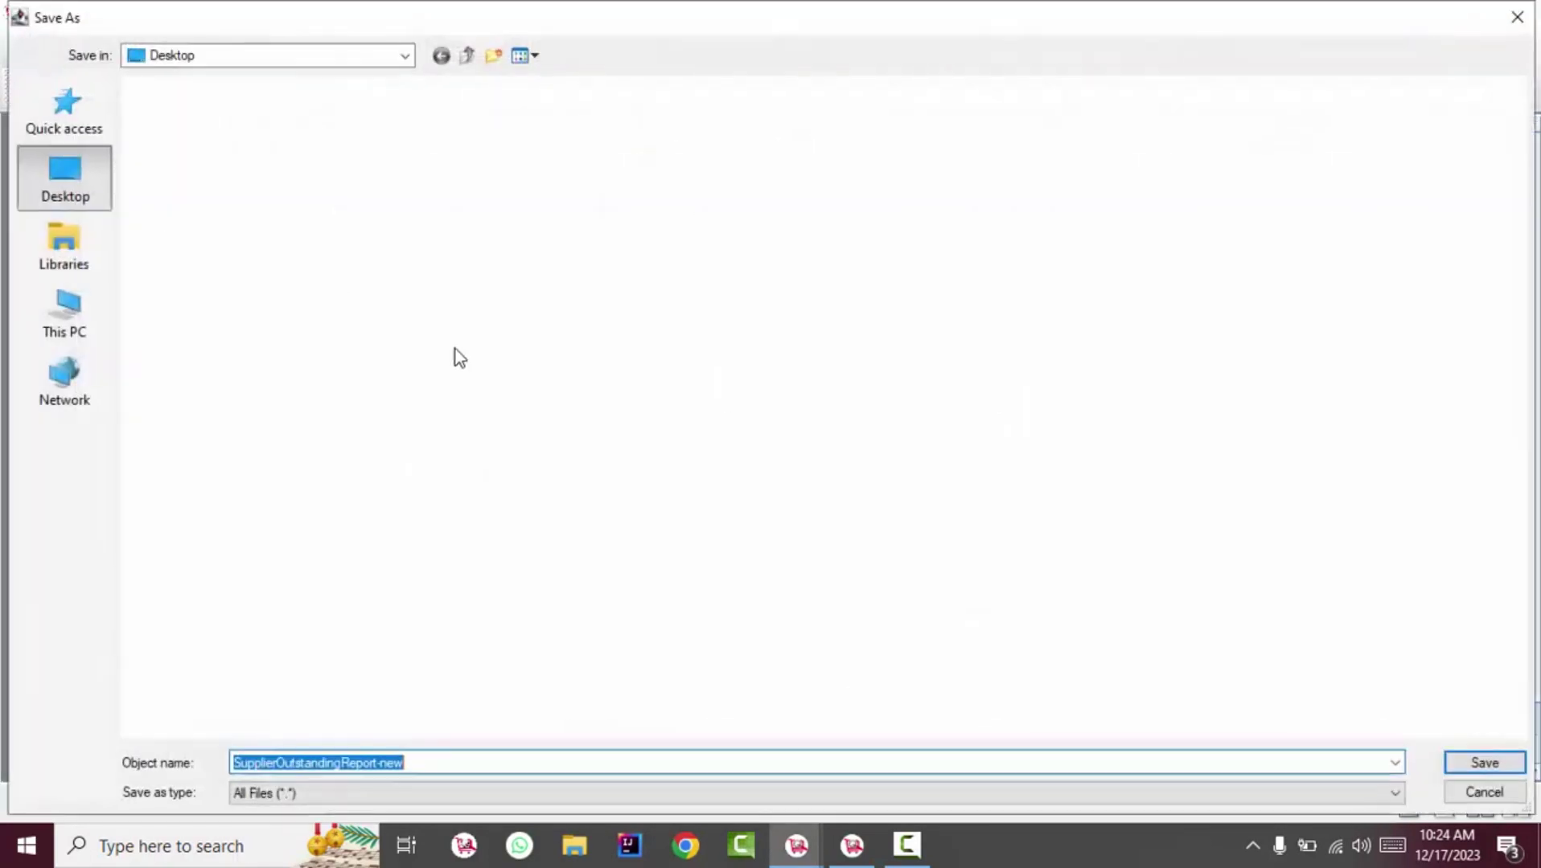
left_click(589, 708)
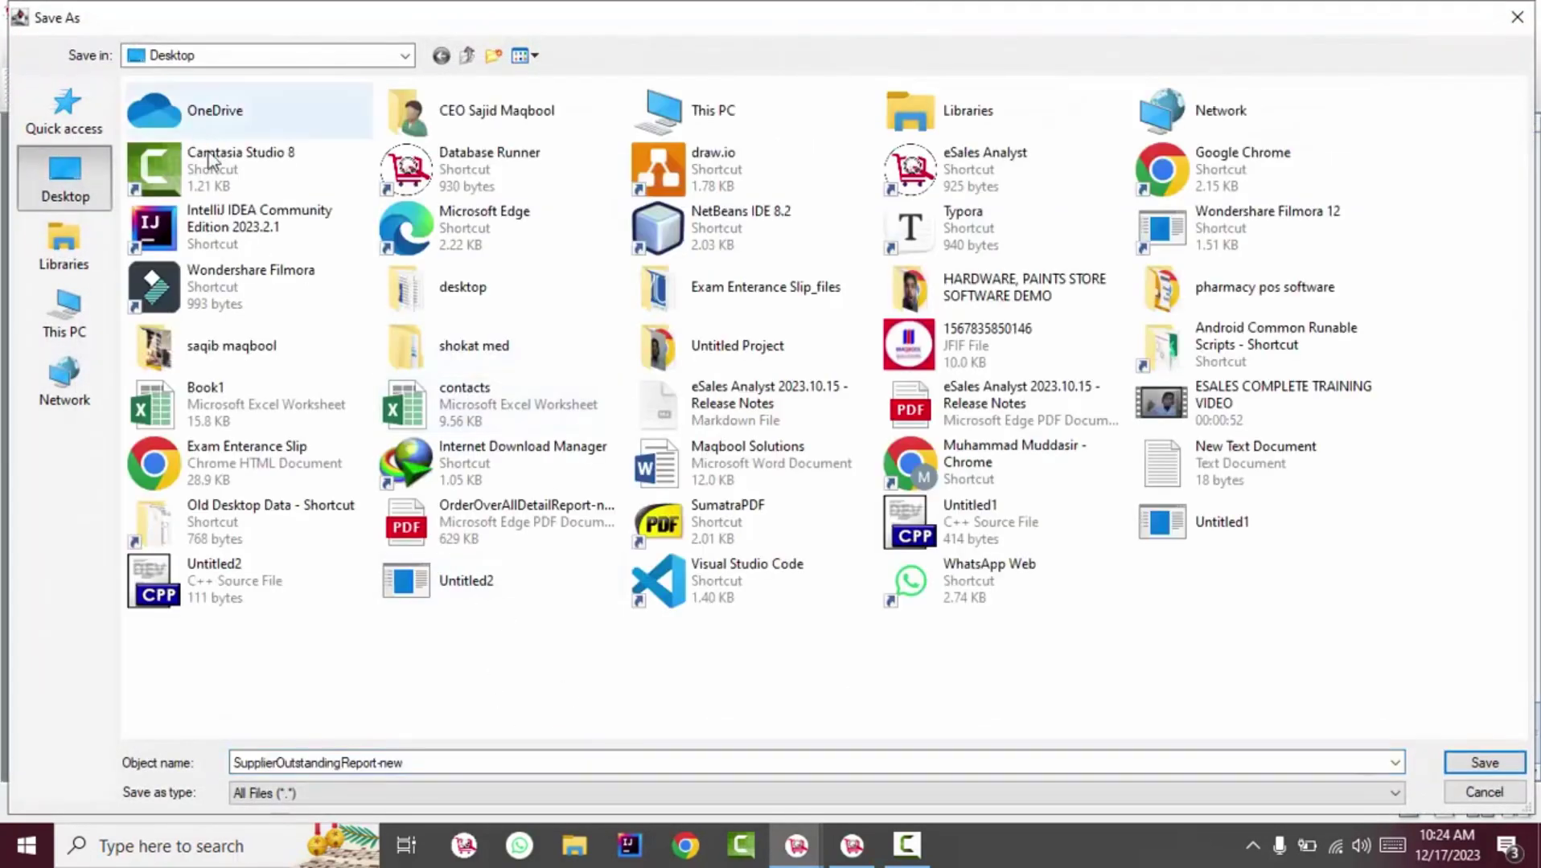
left_click(1477, 765)
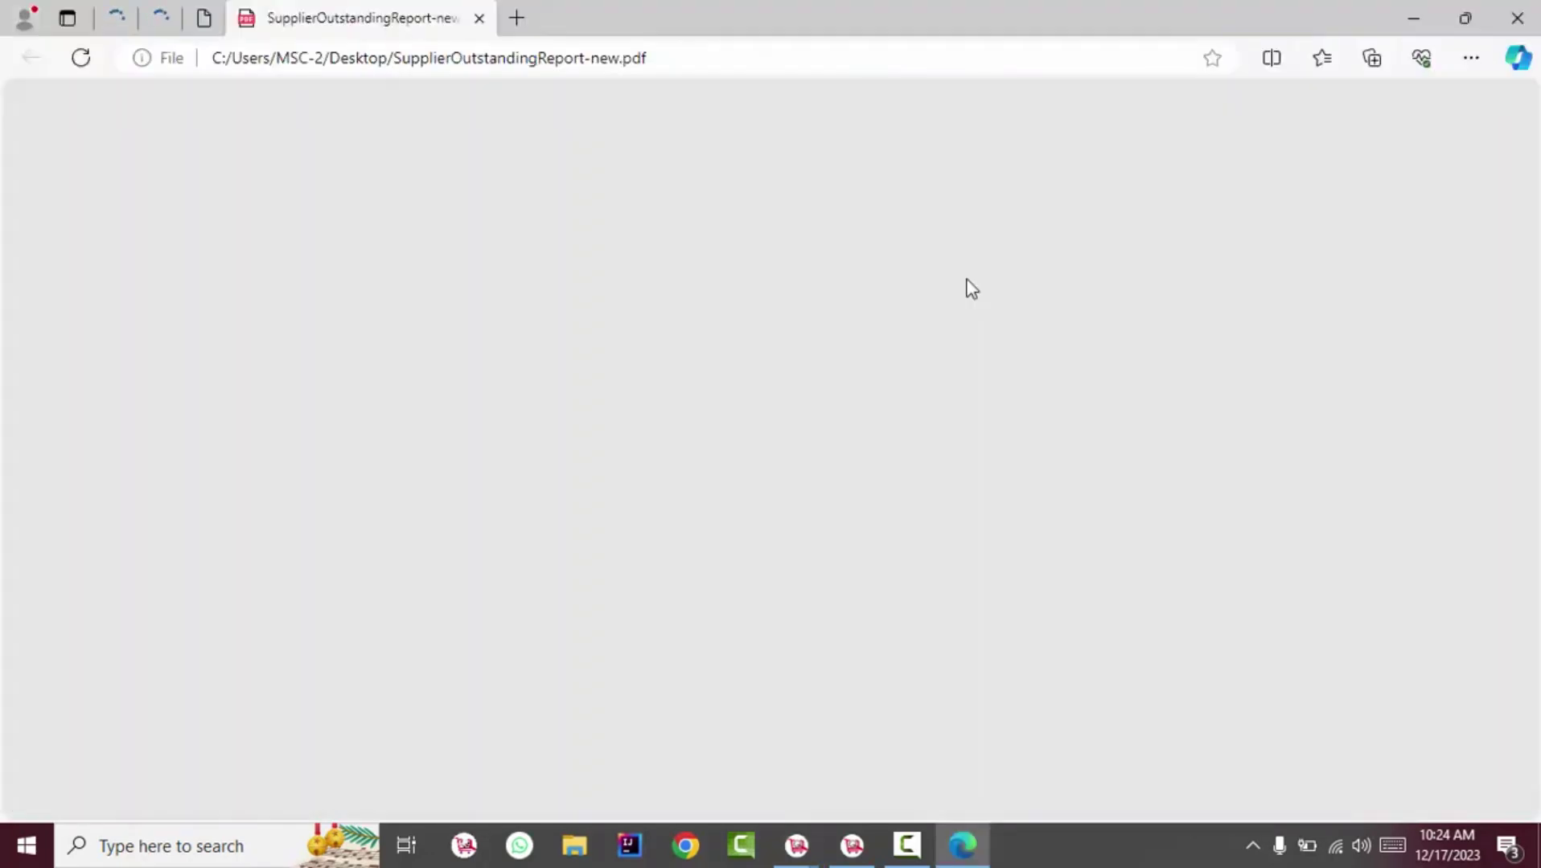
key("alt+Tab")
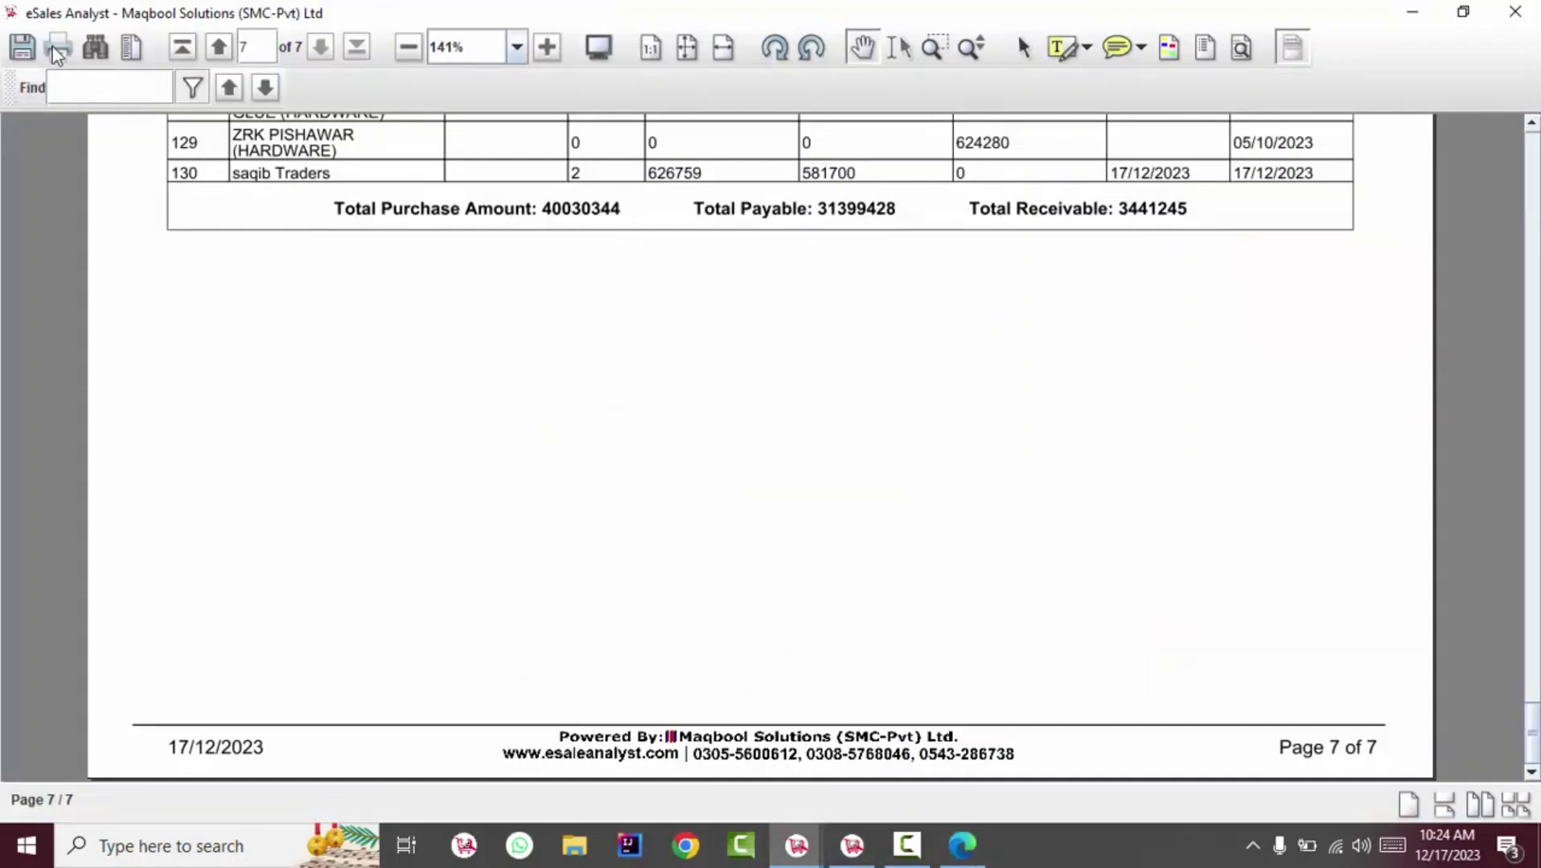
Examine the printer choice and the paper size options in the outstanding report's print settings
left_click(1083, 286)
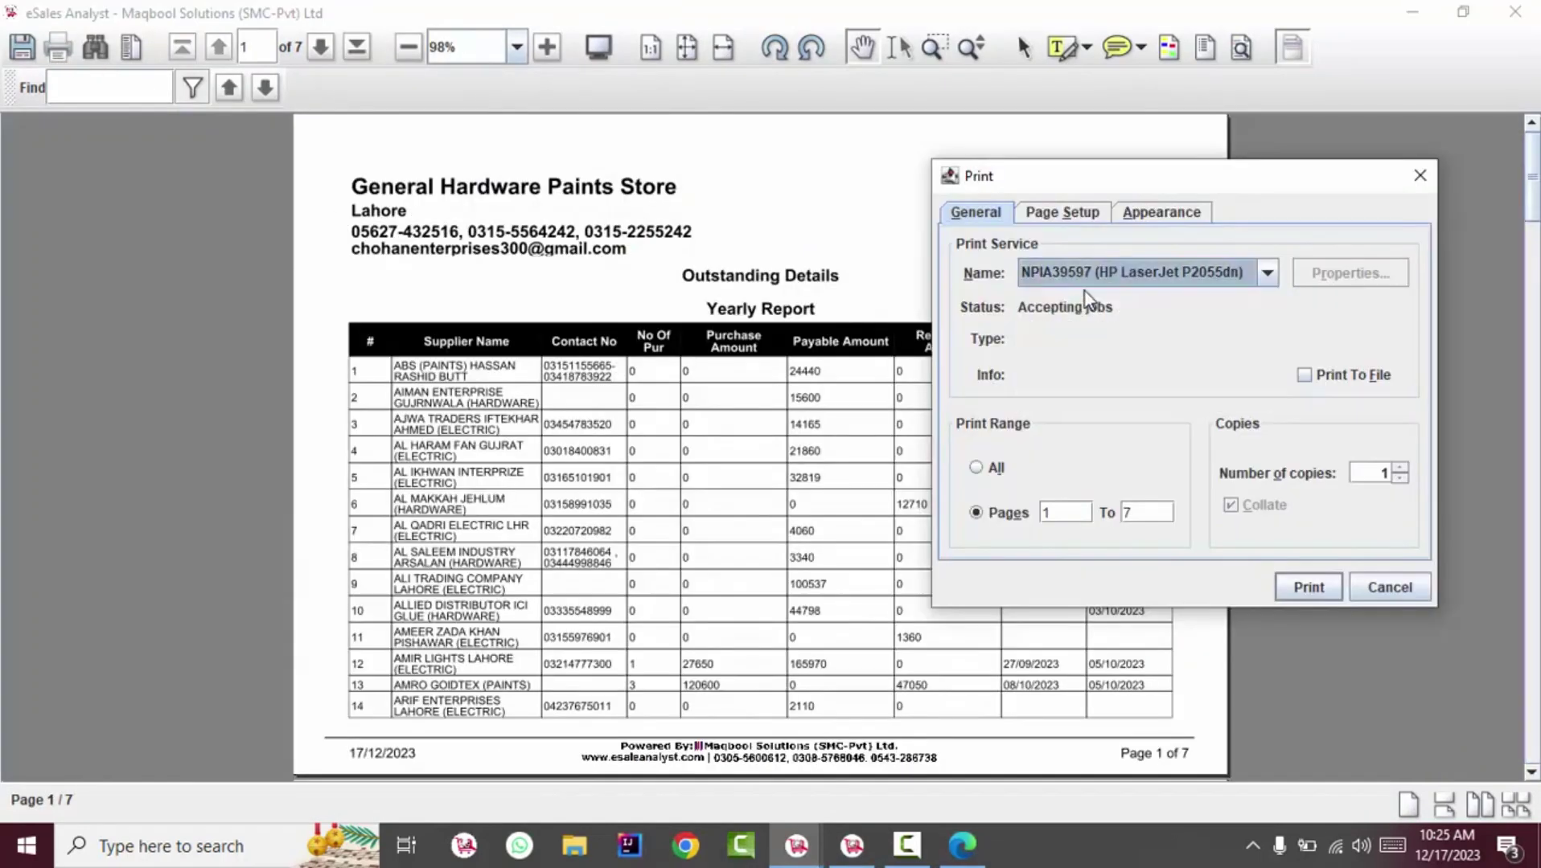
left_click(1062, 213)
left_click(1115, 272)
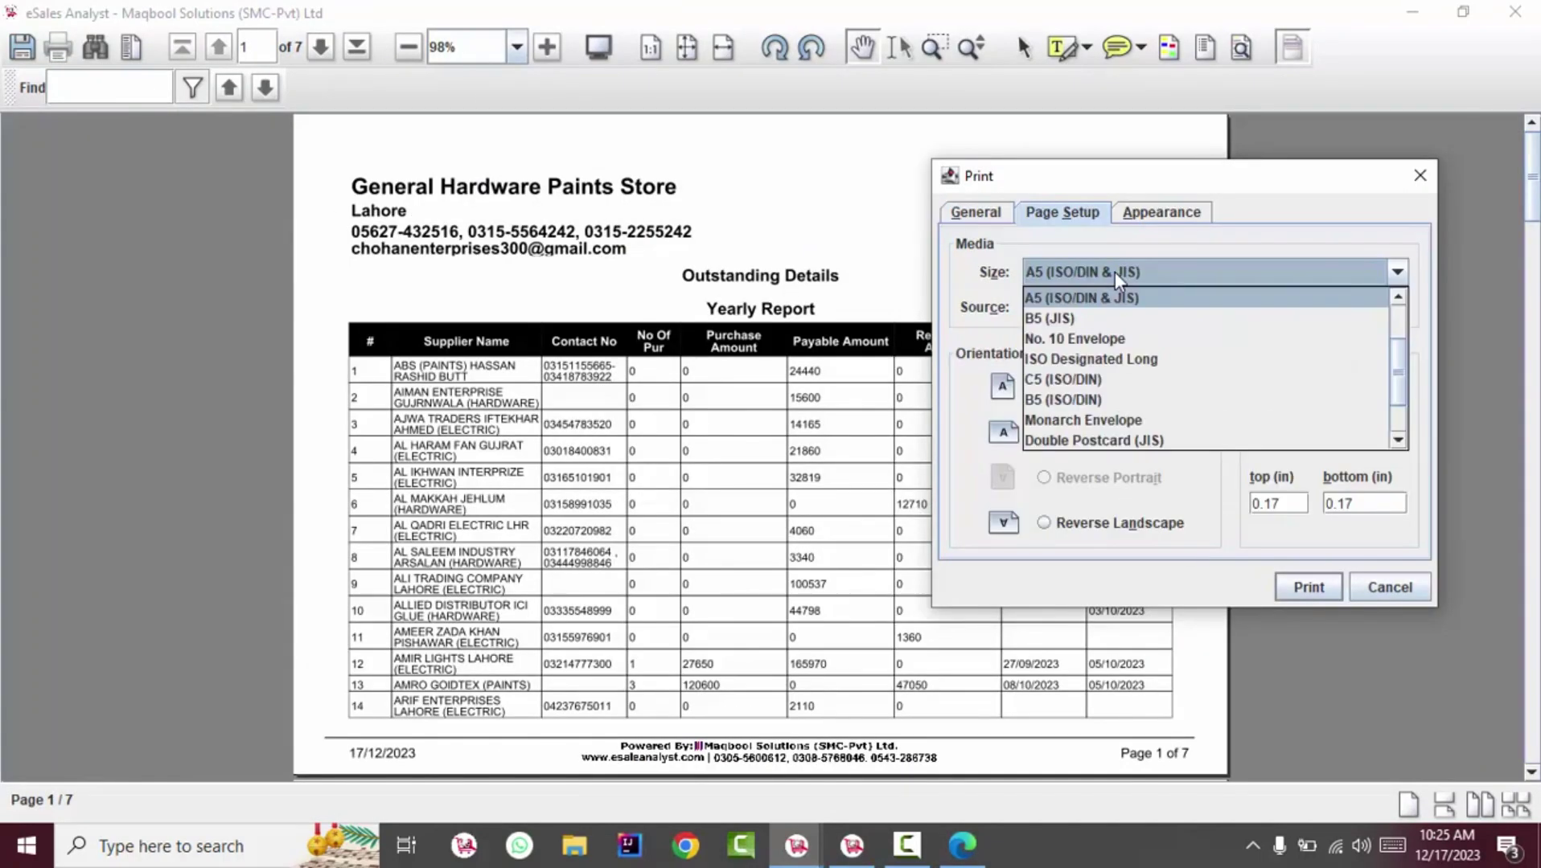
left_click(1113, 272)
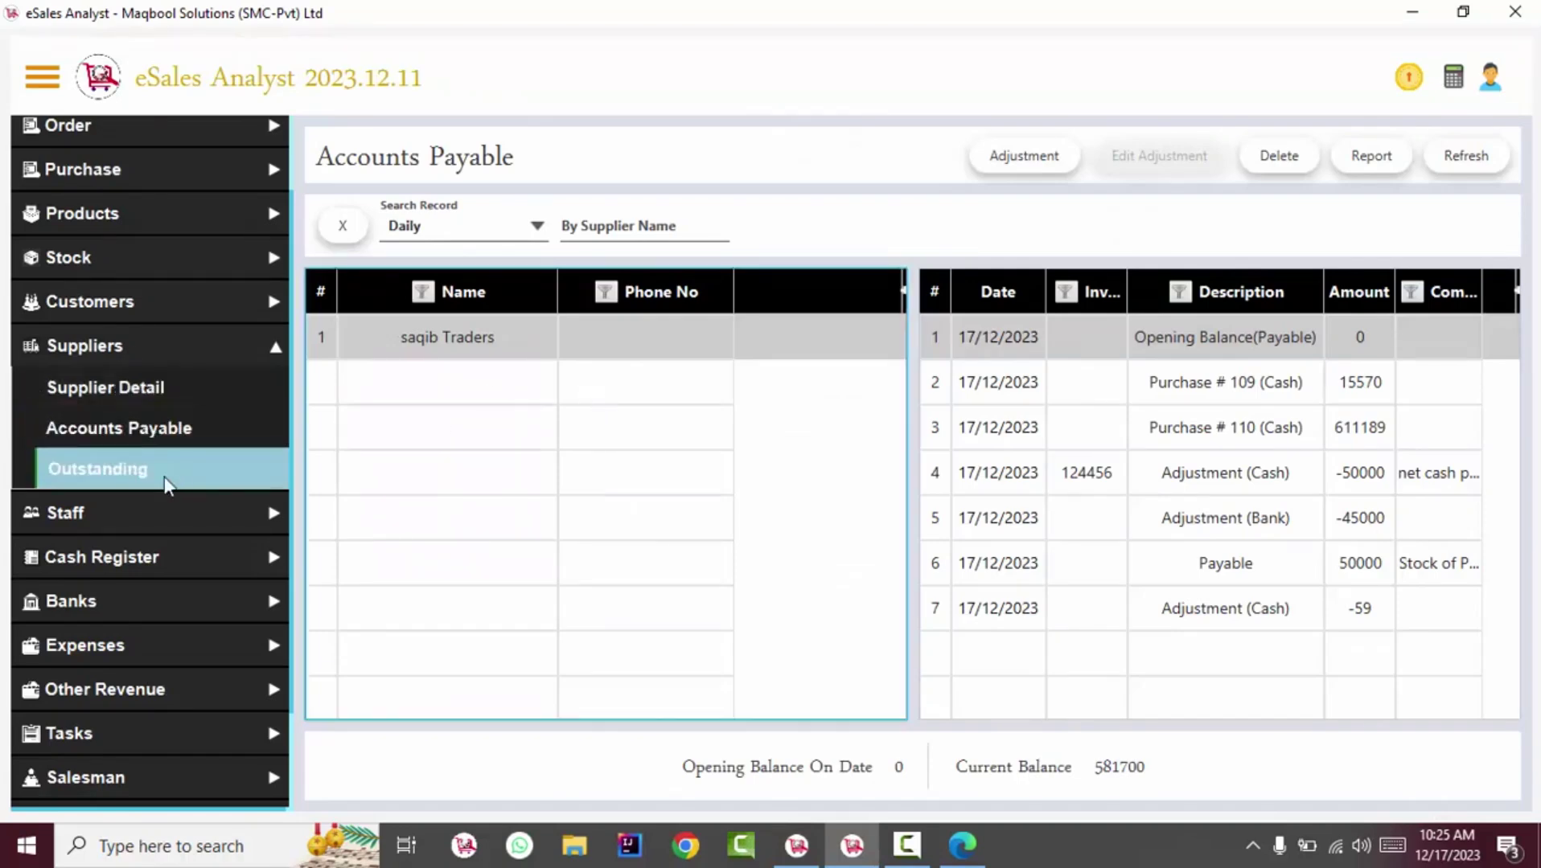
In Supplier Detail, edit the supplier in row 44, removing "(HARDWARE)" from the name and updating the phone number
left_click(184, 392)
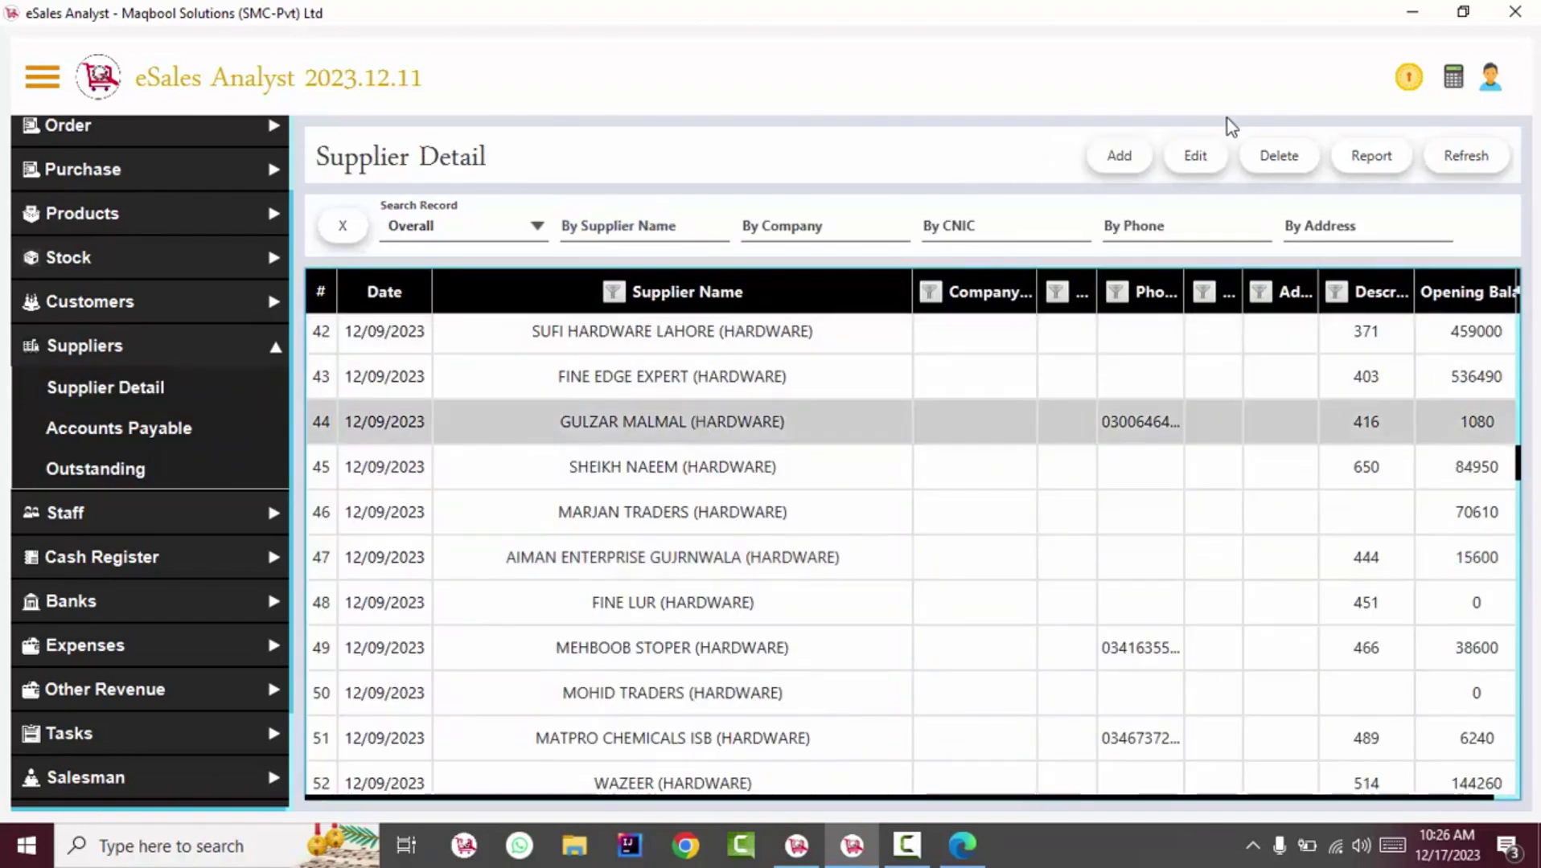
left_click(1200, 158)
left_click(1126, 357)
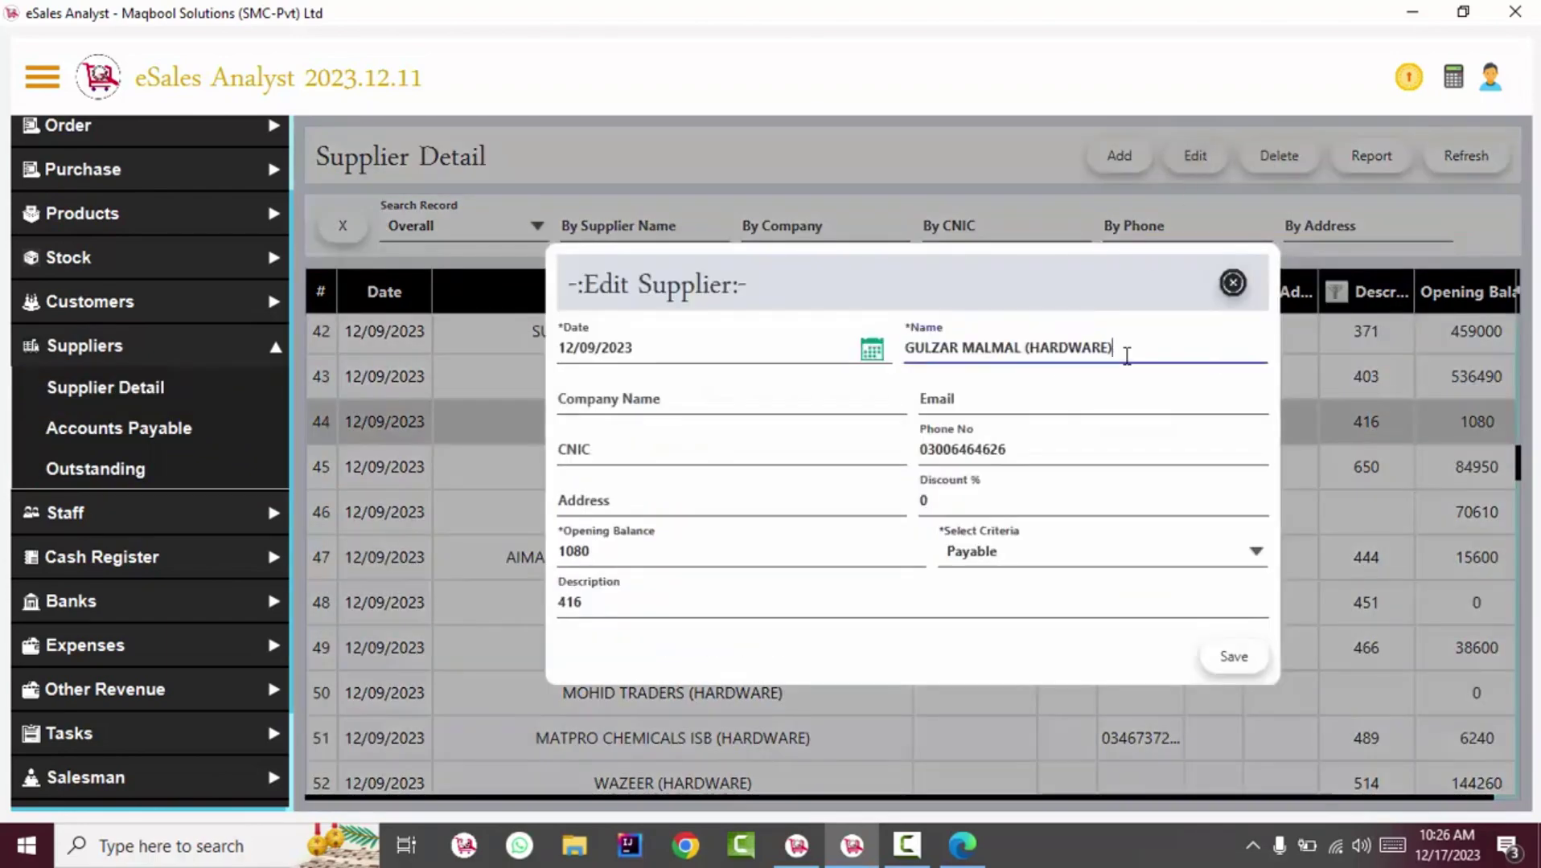
left_click(1024, 354, "shift")
key("BackSpace")
key("Tab")
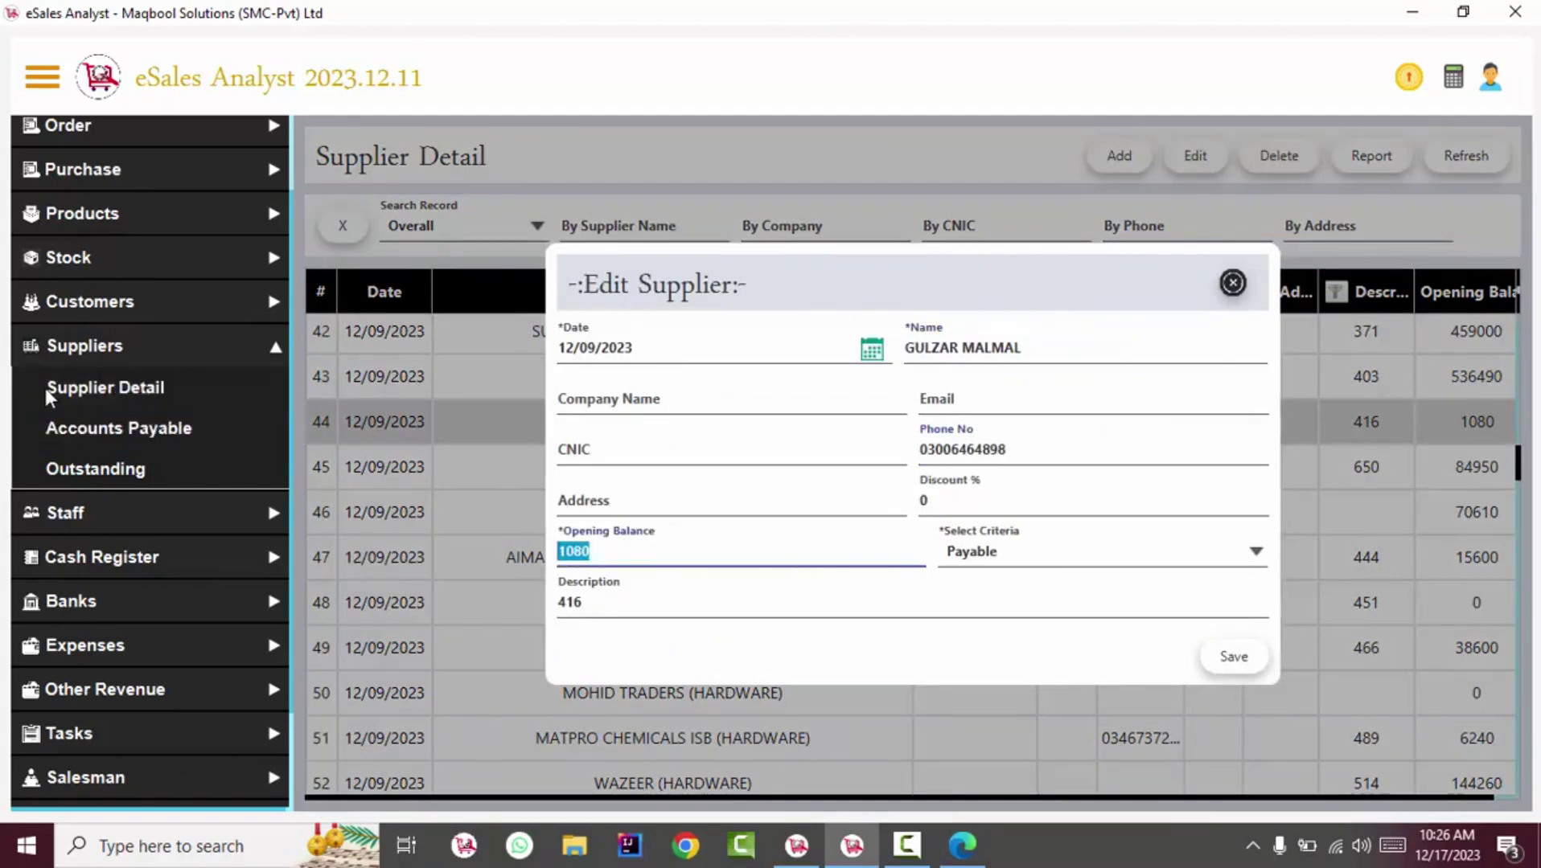
Set the supplier's opening balance to 90000 and save the edited record
type("90000")
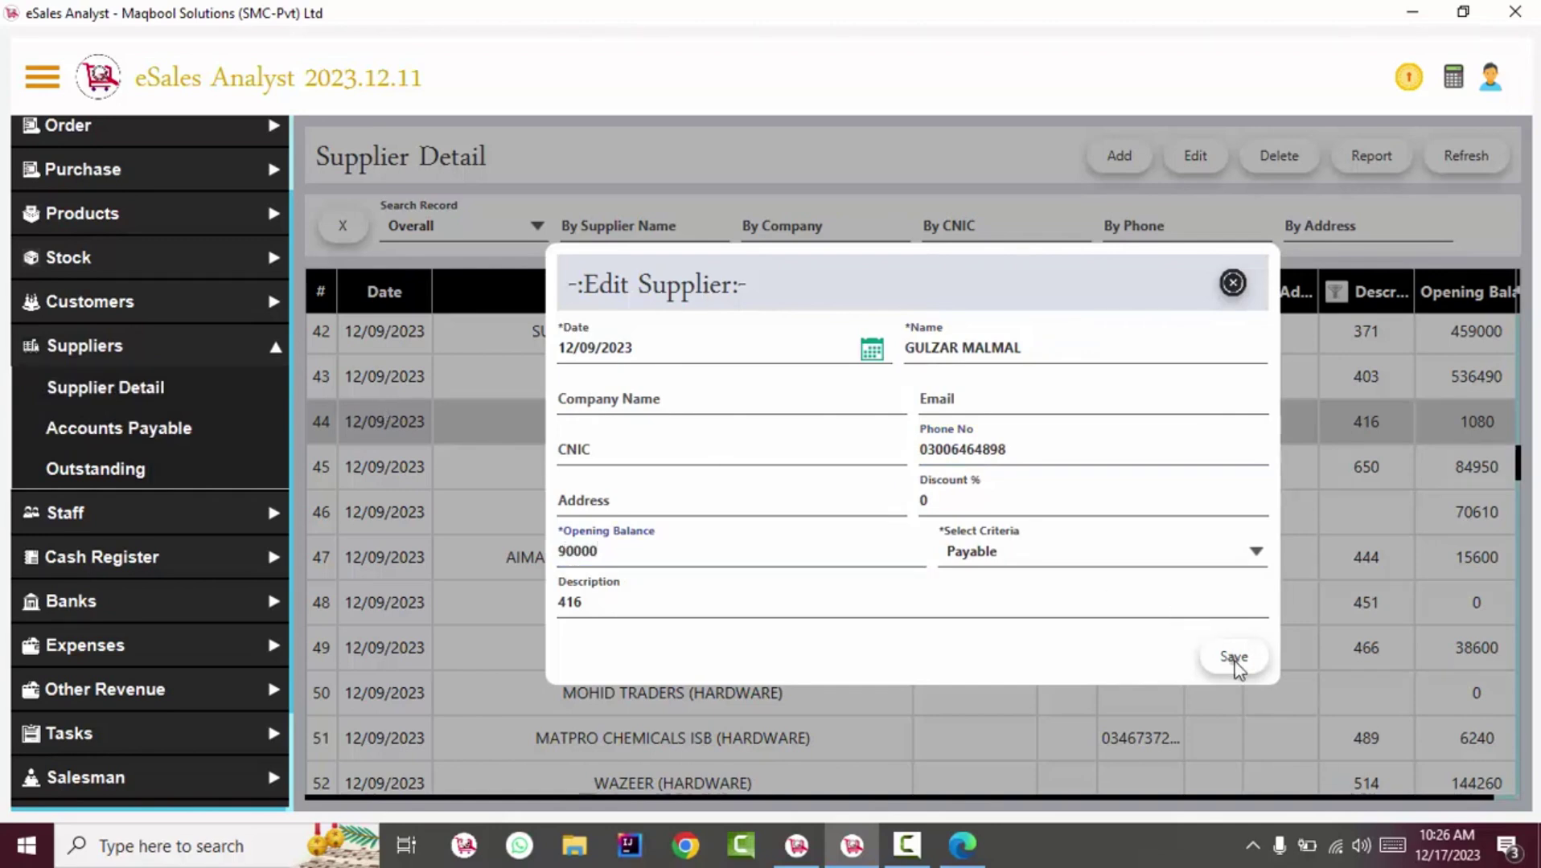
left_click(1232, 657)
left_click(953, 475)
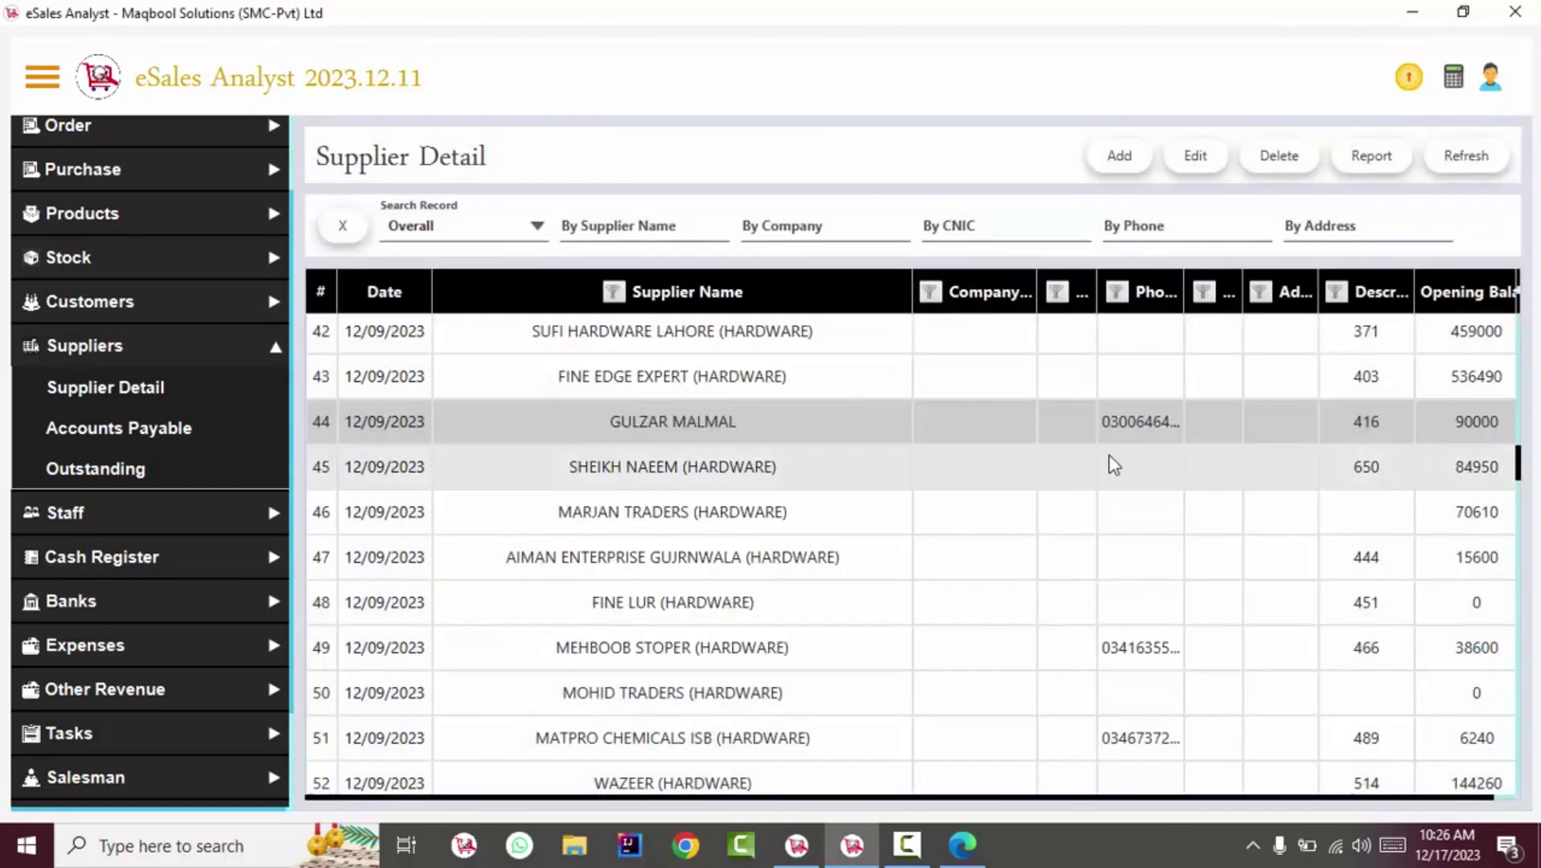
Reopen the suppliers' Outstanding list to view the Daily records
left_click(102, 435)
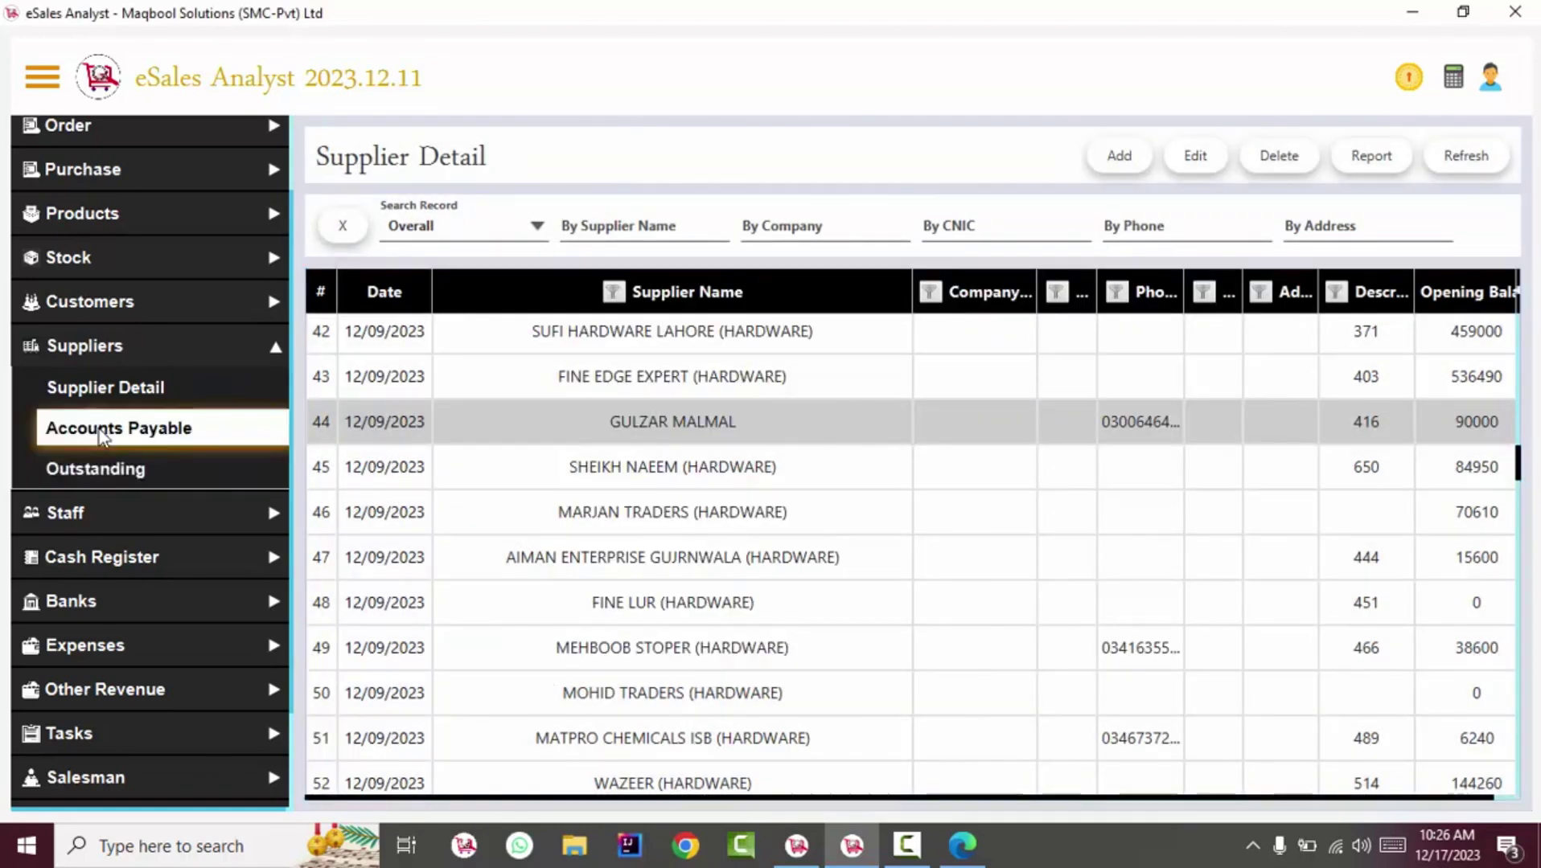
left_click(211, 470)
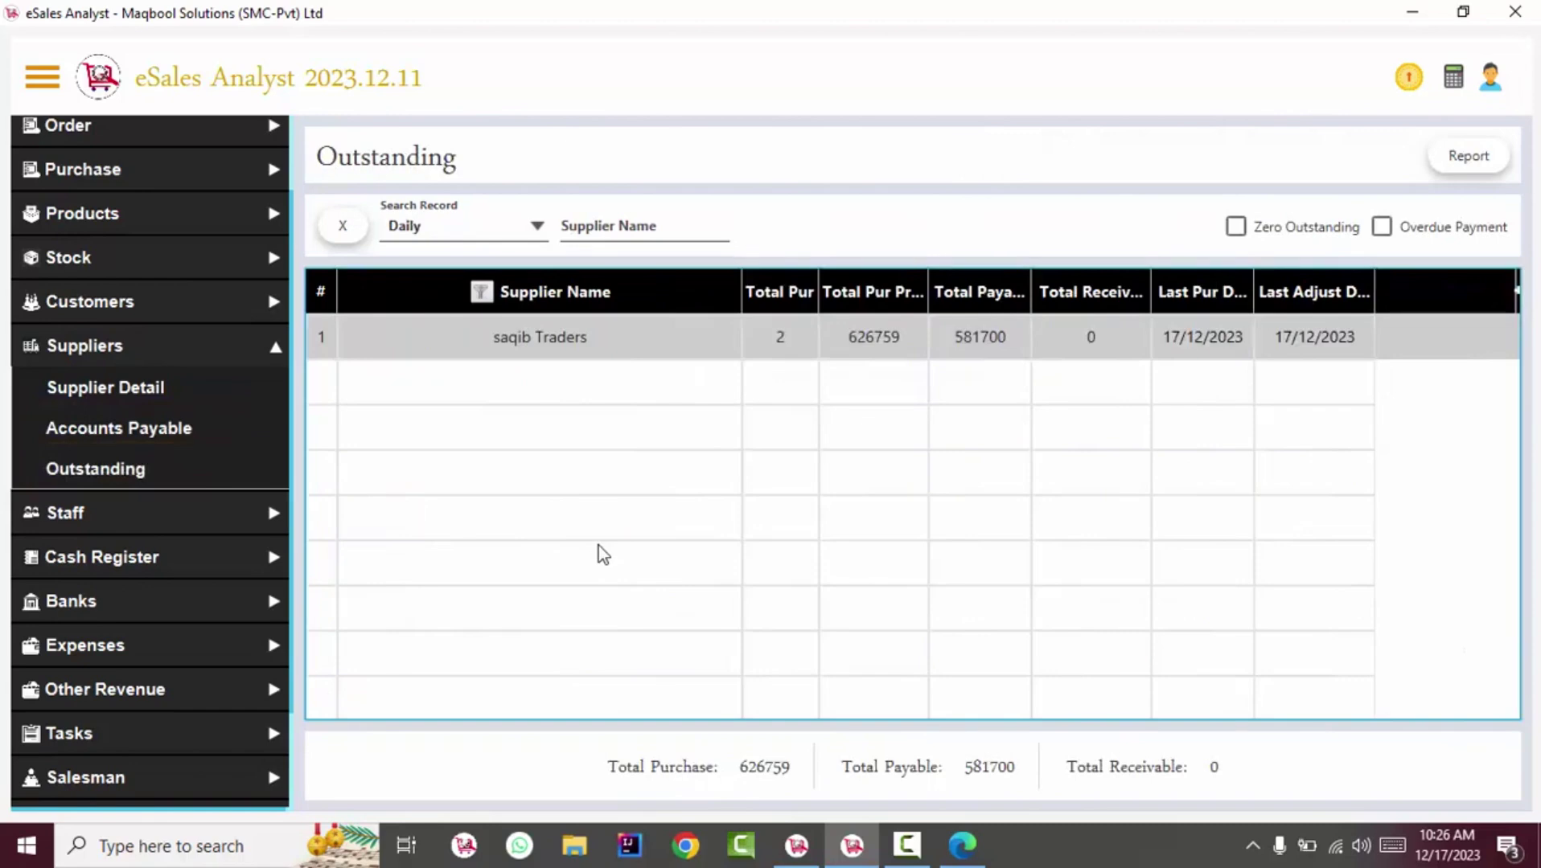